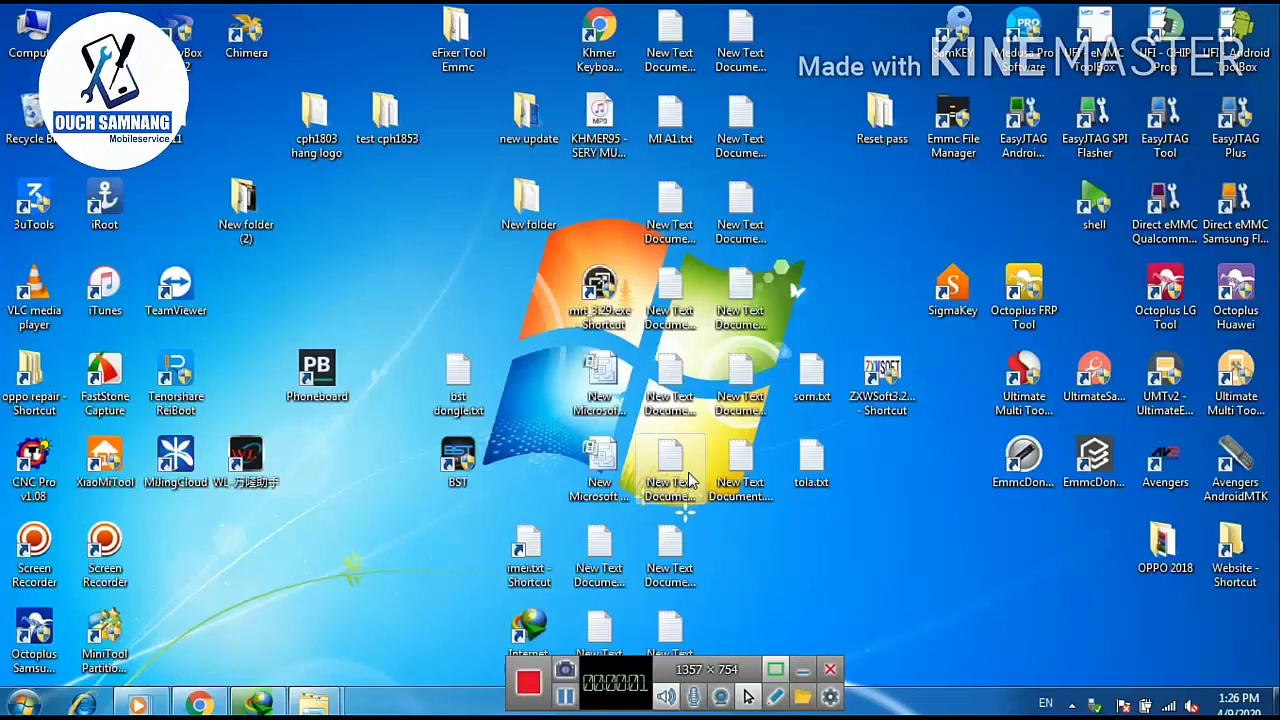
{"action": "right_click", "coordinate": [414, 238]}
{"action": "left_click", "coordinate": [424, 255]}
{"action": "right_click", "coordinate": [424, 257]}
{"action": "left_click", "coordinate": [466, 290]}
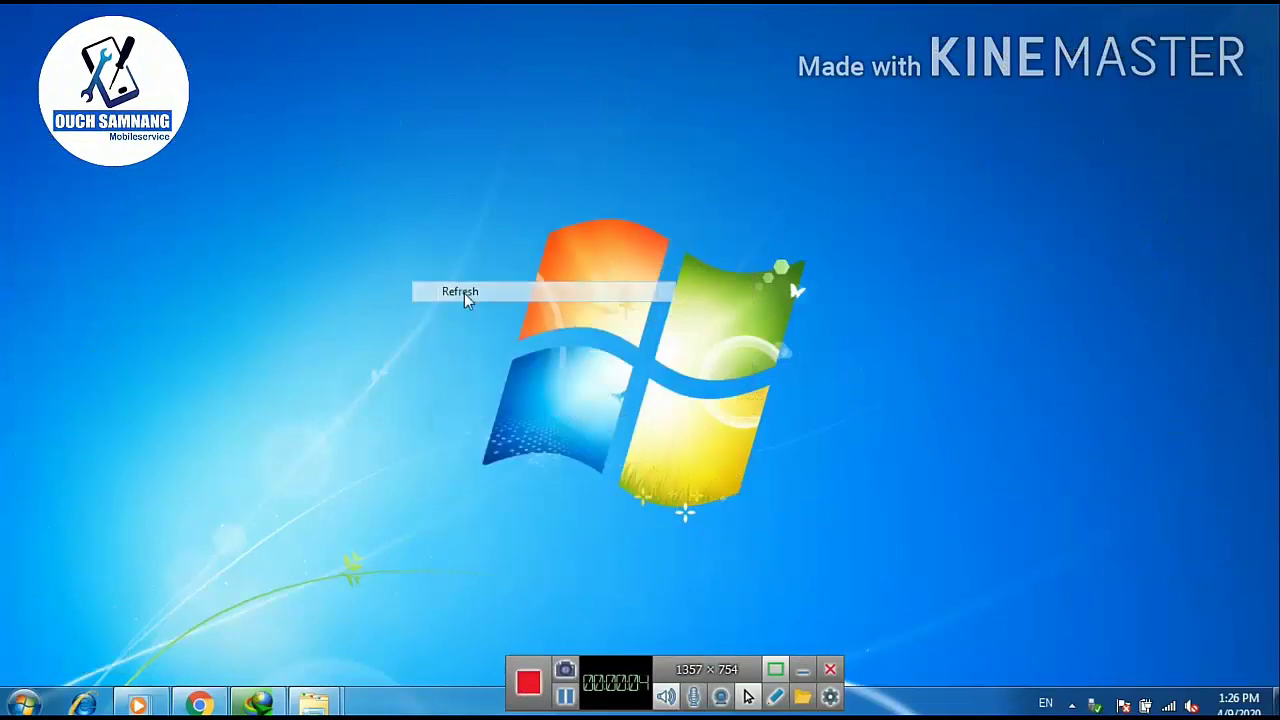
{"action": "right_click", "coordinate": [862, 524]}
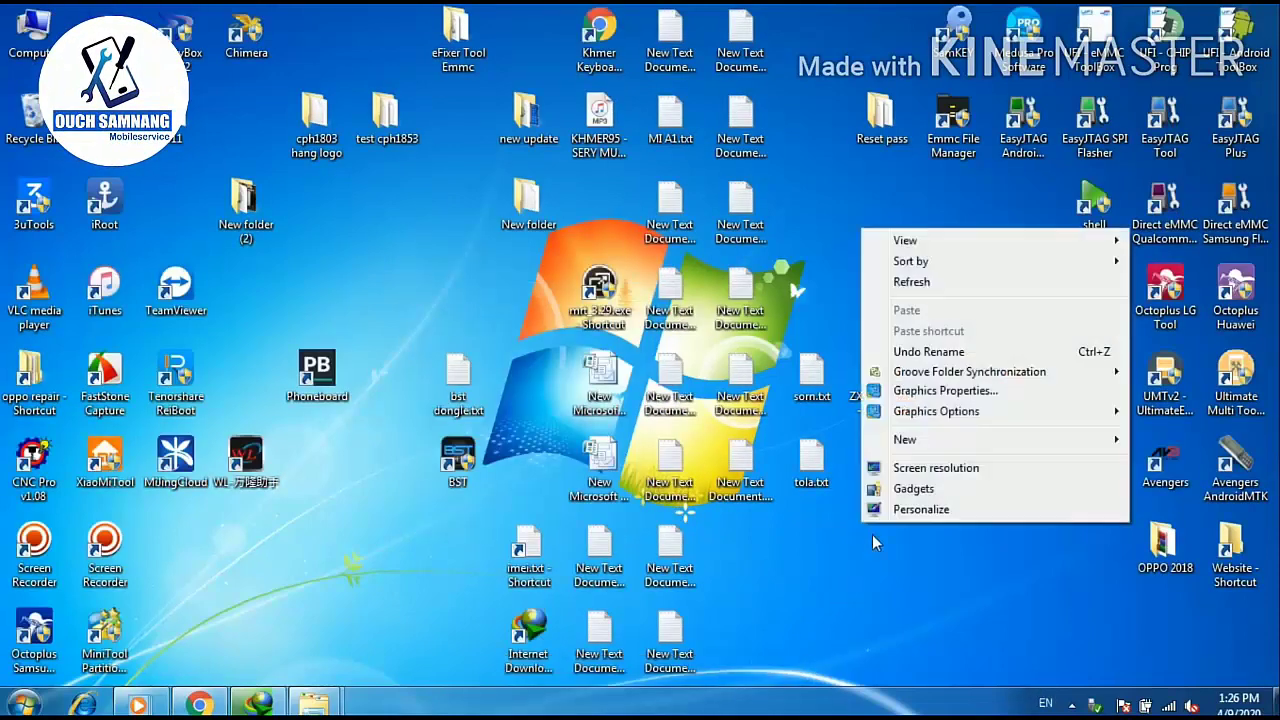
{"action": "left_click", "coordinate": [949, 283]}
{"action": "left_click", "coordinate": [1071, 705]}
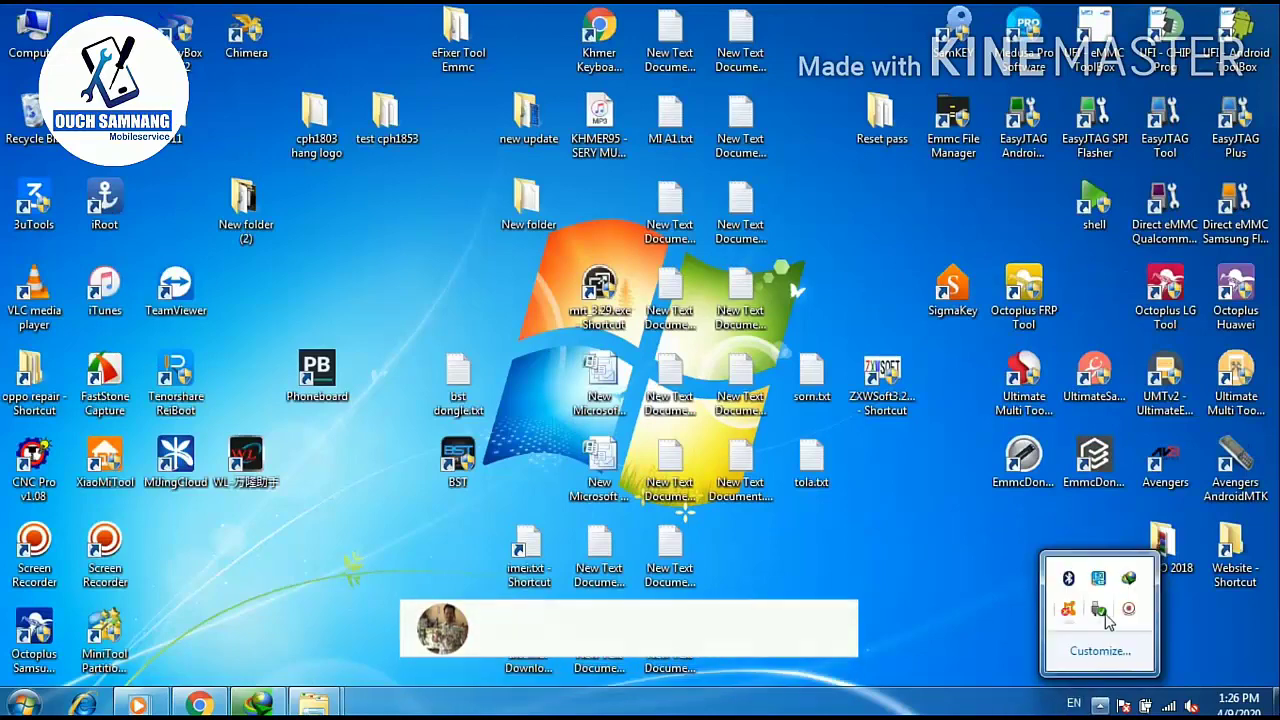
{"action": "right_click", "coordinate": [879, 488]}
{"action": "left_click", "coordinate": [935, 247]}
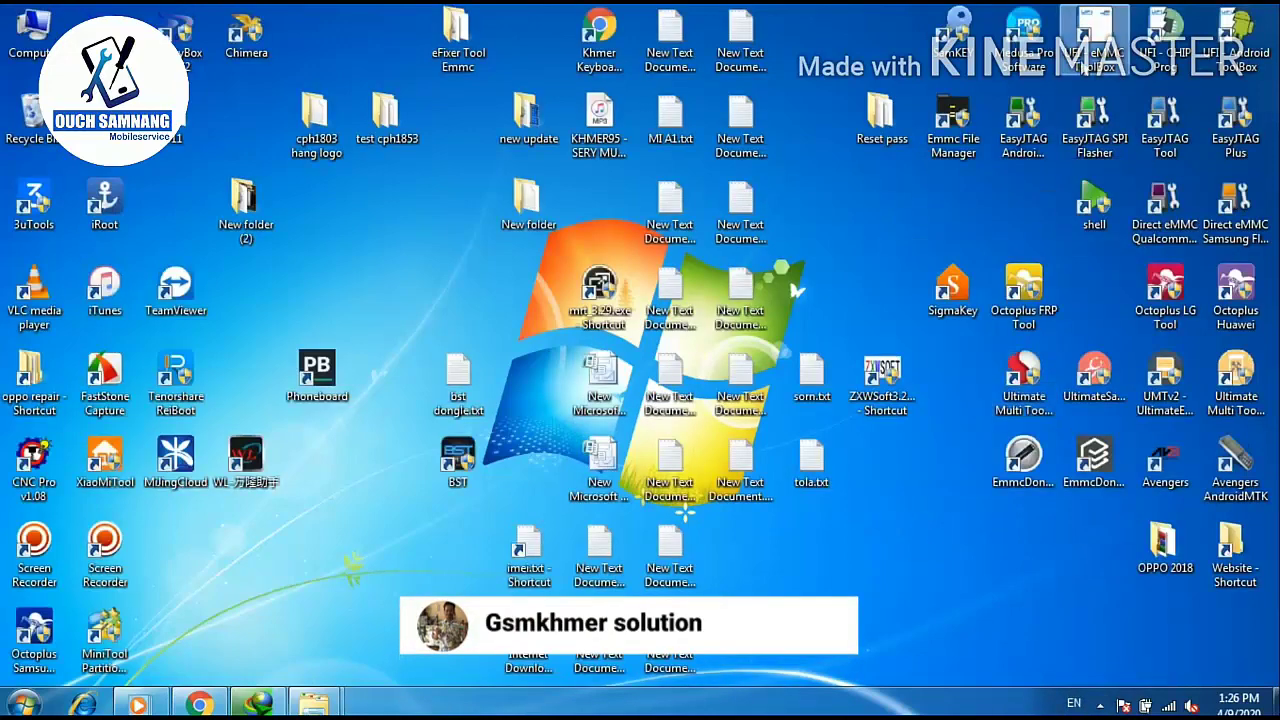
Launch UFI eMMC ToolBox and identify the eMMC at a 24 MHz clock with Direct eMMC (ISP) enabled
{"action": "right_click", "coordinate": [1095, 30]}
{"action": "left_click", "coordinate": [1063, 185]}
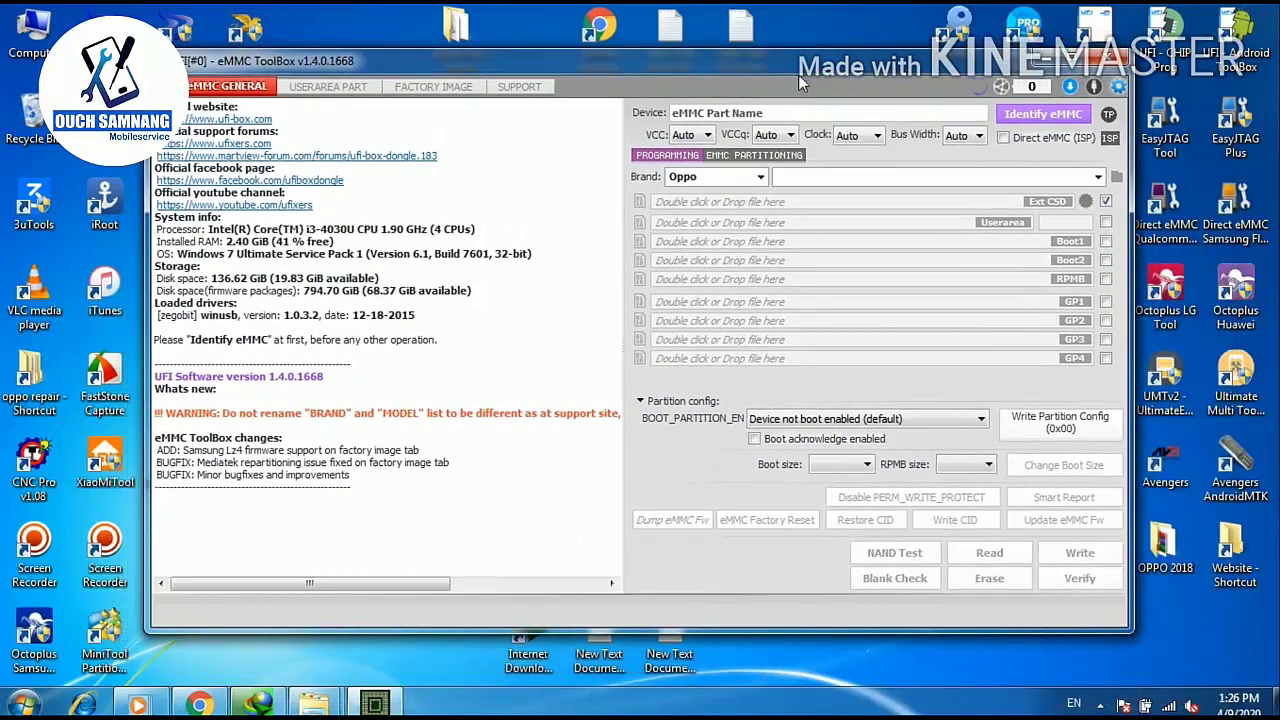
{"action": "left_click", "coordinate": [869, 140]}
{"action": "left_click", "coordinate": [853, 244]}
{"action": "left_click", "coordinate": [1003, 138]}
{"action": "left_click", "coordinate": [1040, 114]}
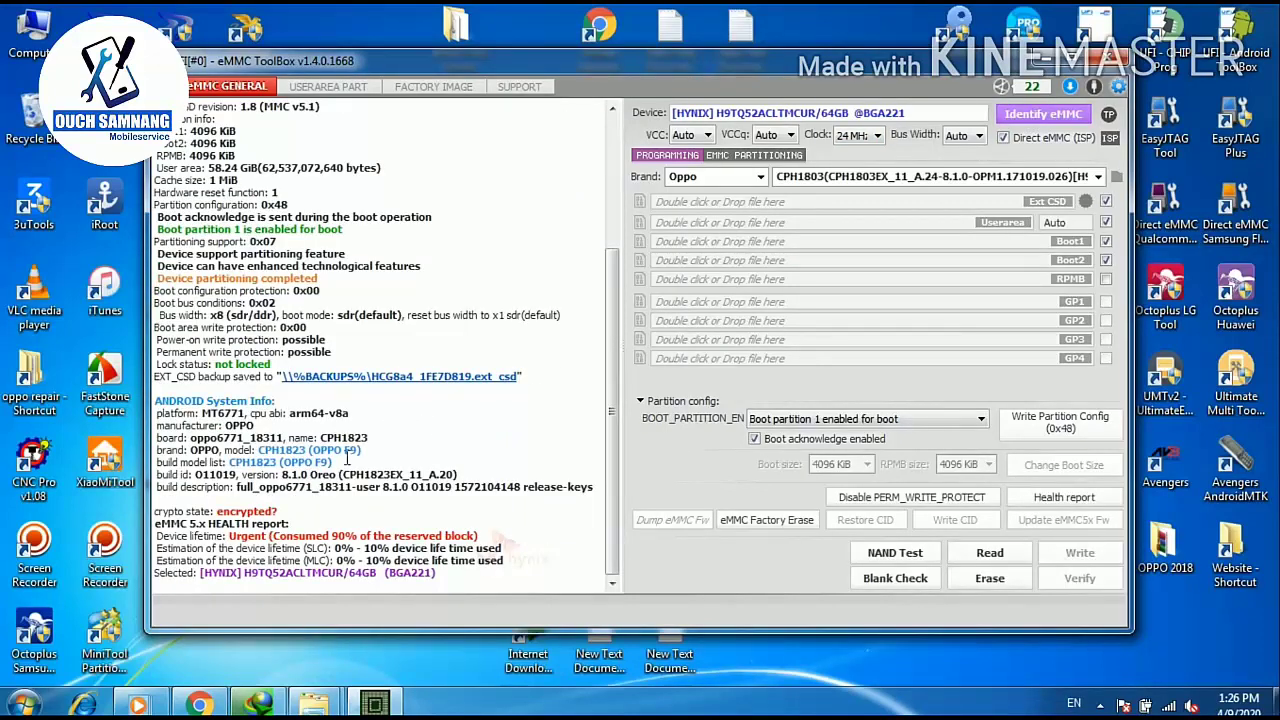
Examine the identification log for the eMMC partition info, Android system info and health report
{"action": "left_click", "coordinate": [446, 450]}
{"action": "scroll", "coordinate": [613, 240], "scroll_direction": "up", "scroll_amount": 2}
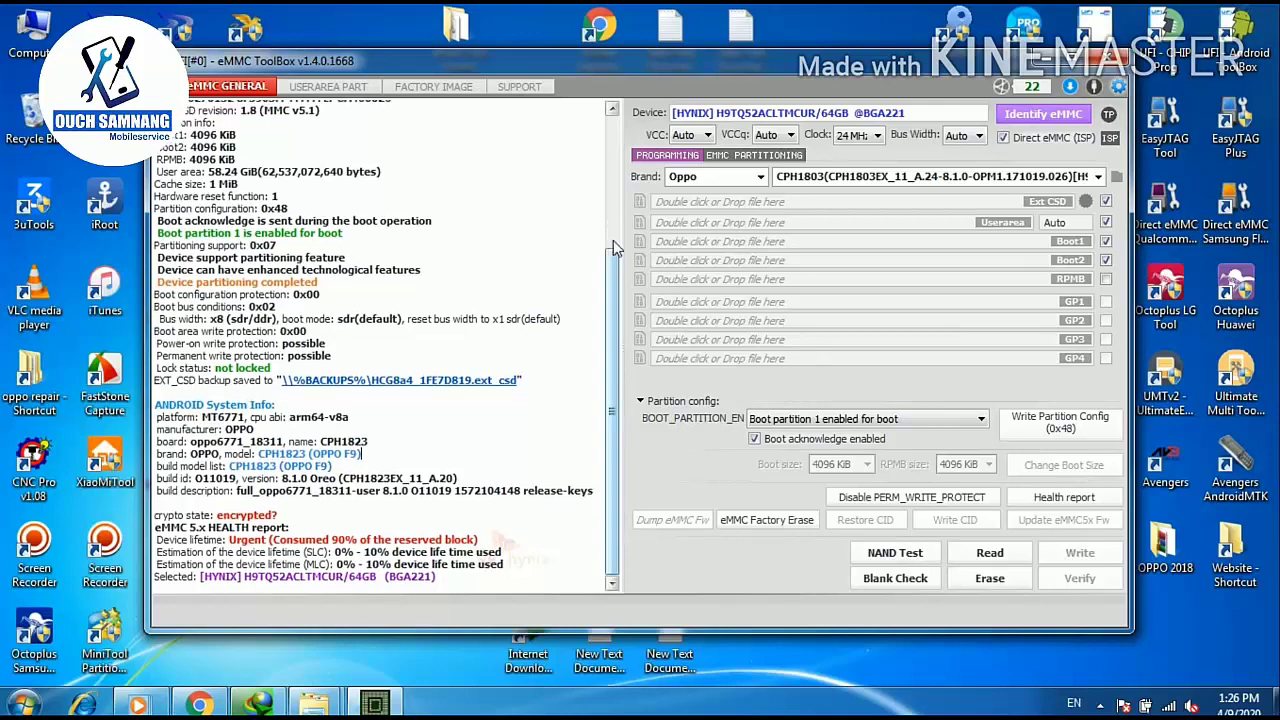
{"action": "scroll", "coordinate": [613, 240], "scroll_direction": "down", "scroll_amount": 2}
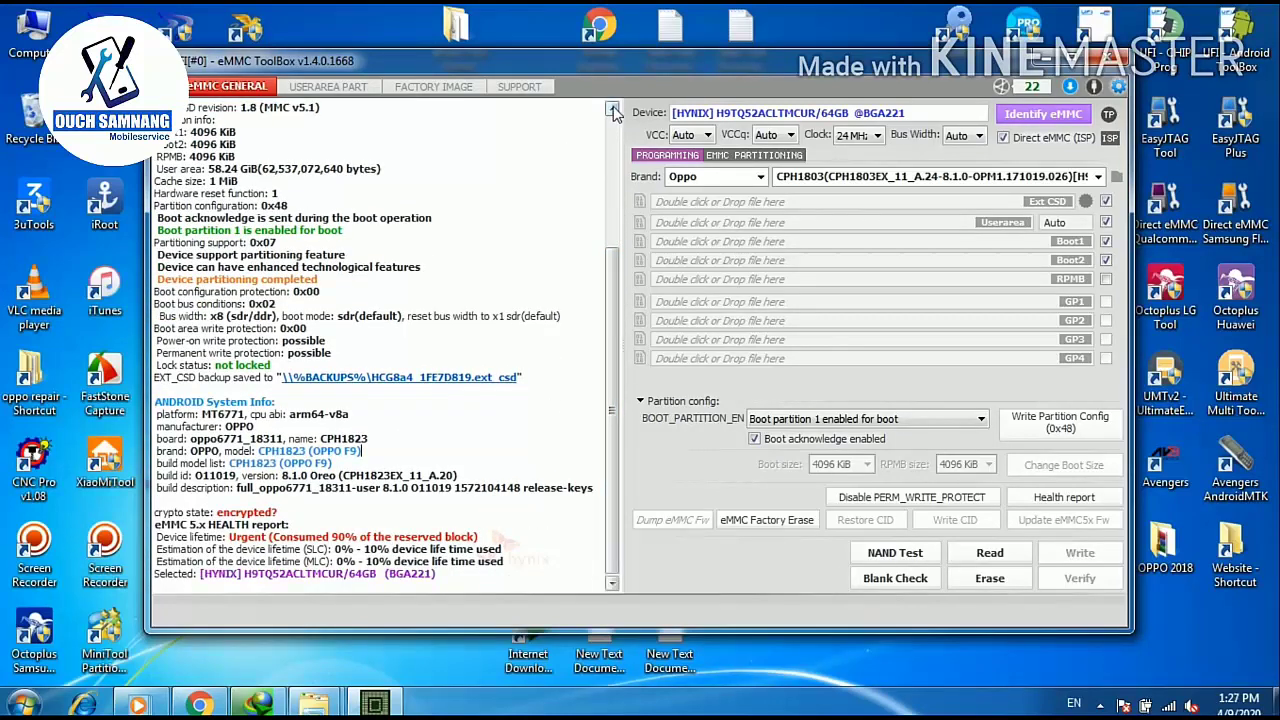
{"action": "scroll", "coordinate": [615, 113], "scroll_direction": "up", "scroll_amount": 5}
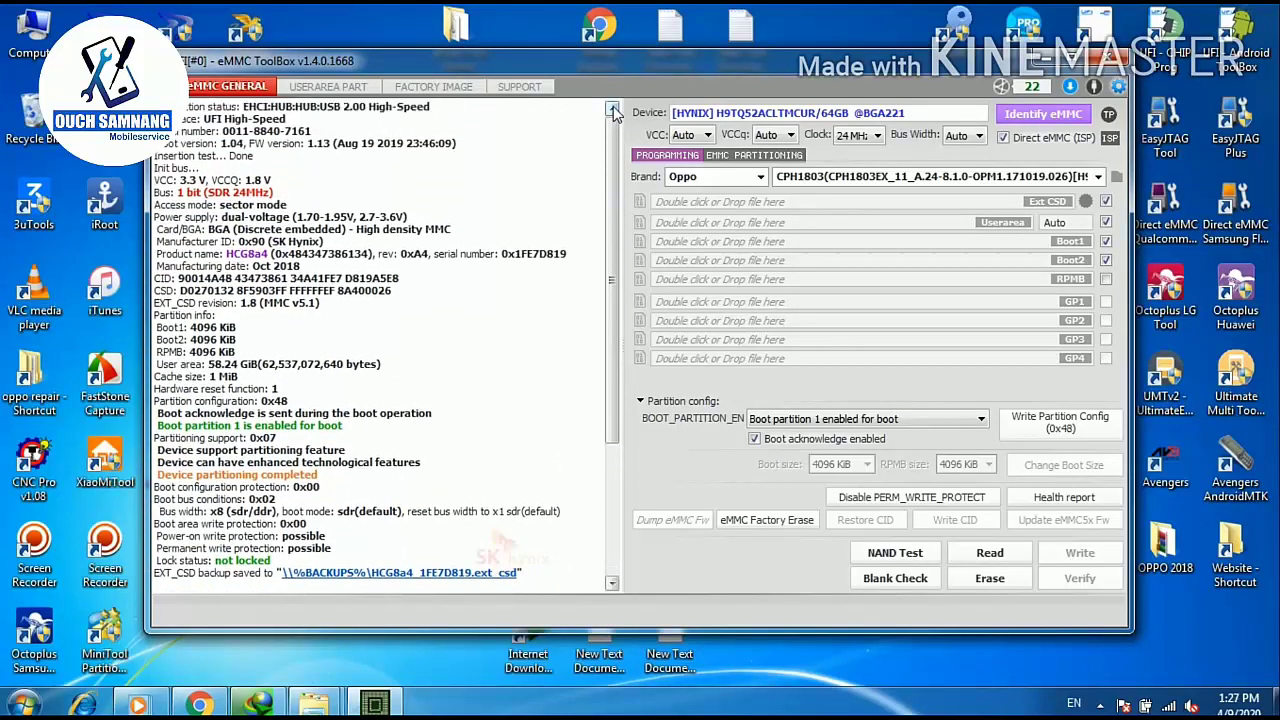
{"action": "scroll", "coordinate": [563, 243], "scroll_direction": "down", "scroll_amount": 5}
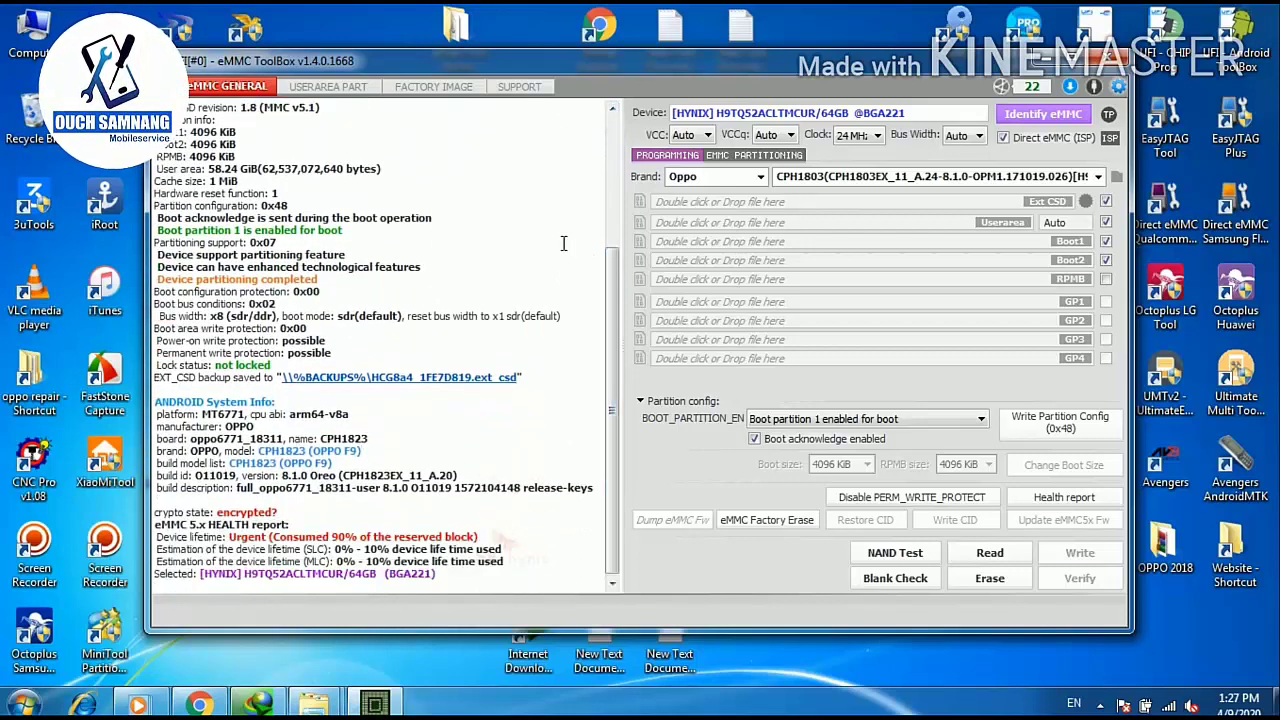
{"action": "left_click_drag", "start_coordinate": [629, 70], "coordinate": [634, 68]}
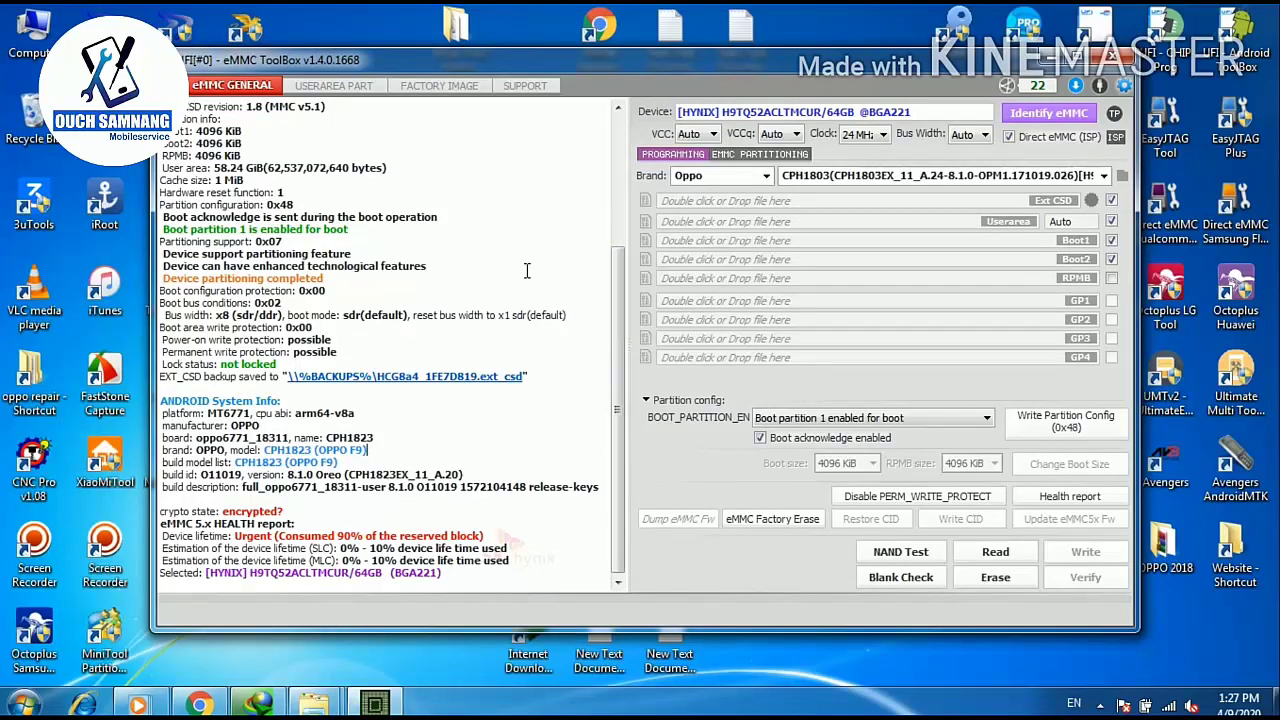
{"action": "left_click_drag", "start_coordinate": [617, 85], "coordinate": [617, 90]}
Display the user area partitions and select protect1, protect2 and nvdata for backup
{"action": "left_click", "coordinate": [355, 98]}
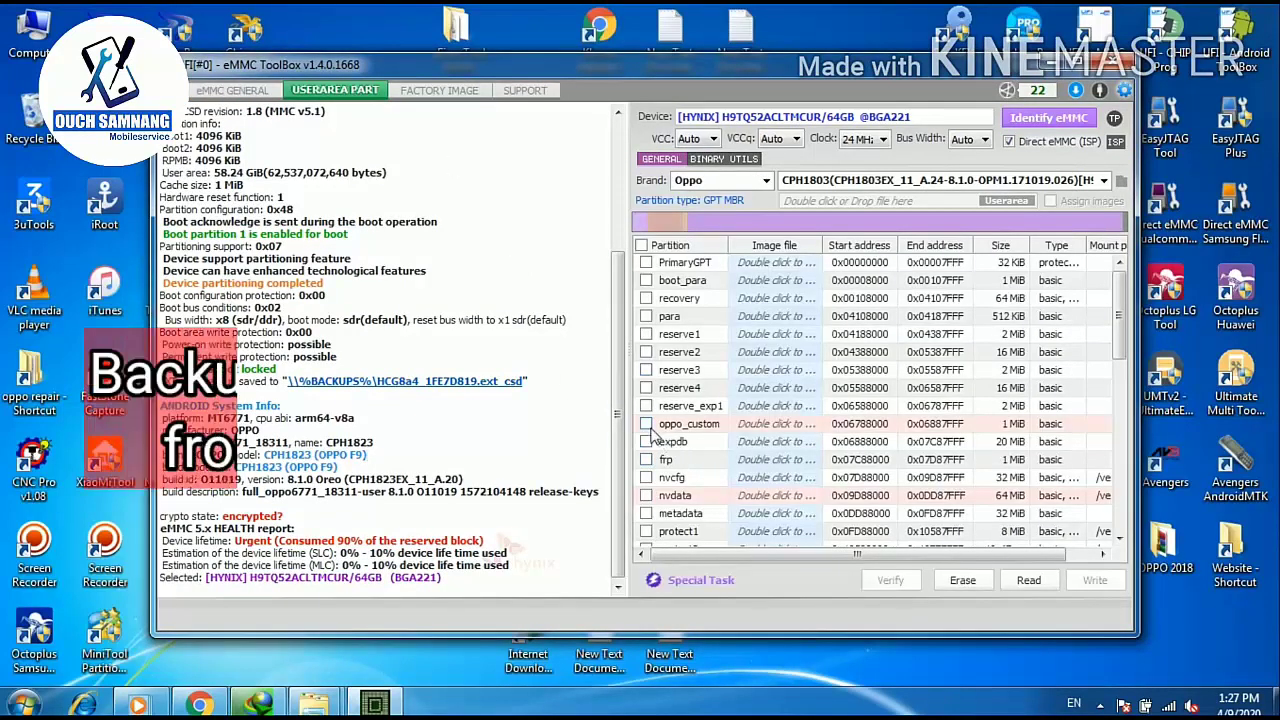
{"action": "left_click", "coordinate": [1119, 536]}
{"action": "left_click", "coordinate": [1119, 536]}
{"action": "left_click", "coordinate": [1119, 536]}
{"action": "left_click", "coordinate": [1119, 536]}
{"action": "left_click", "coordinate": [1119, 536]}
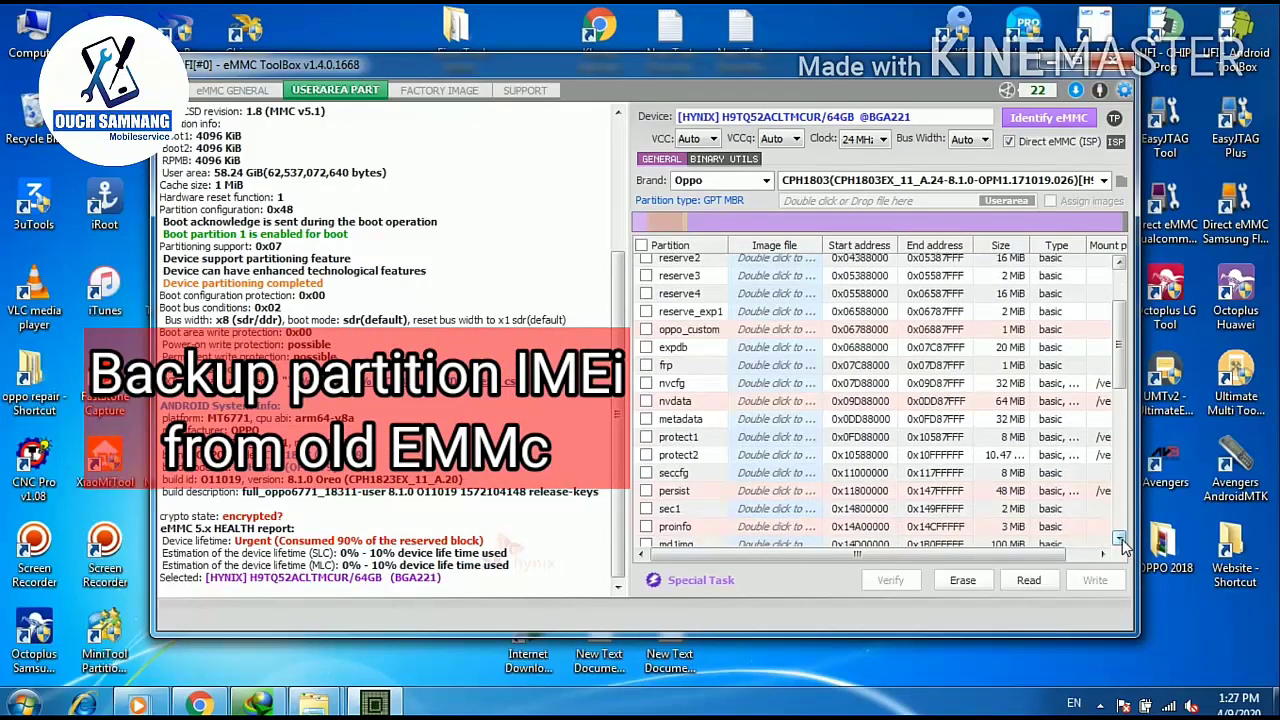
{"action": "left_click", "coordinate": [646, 437]}
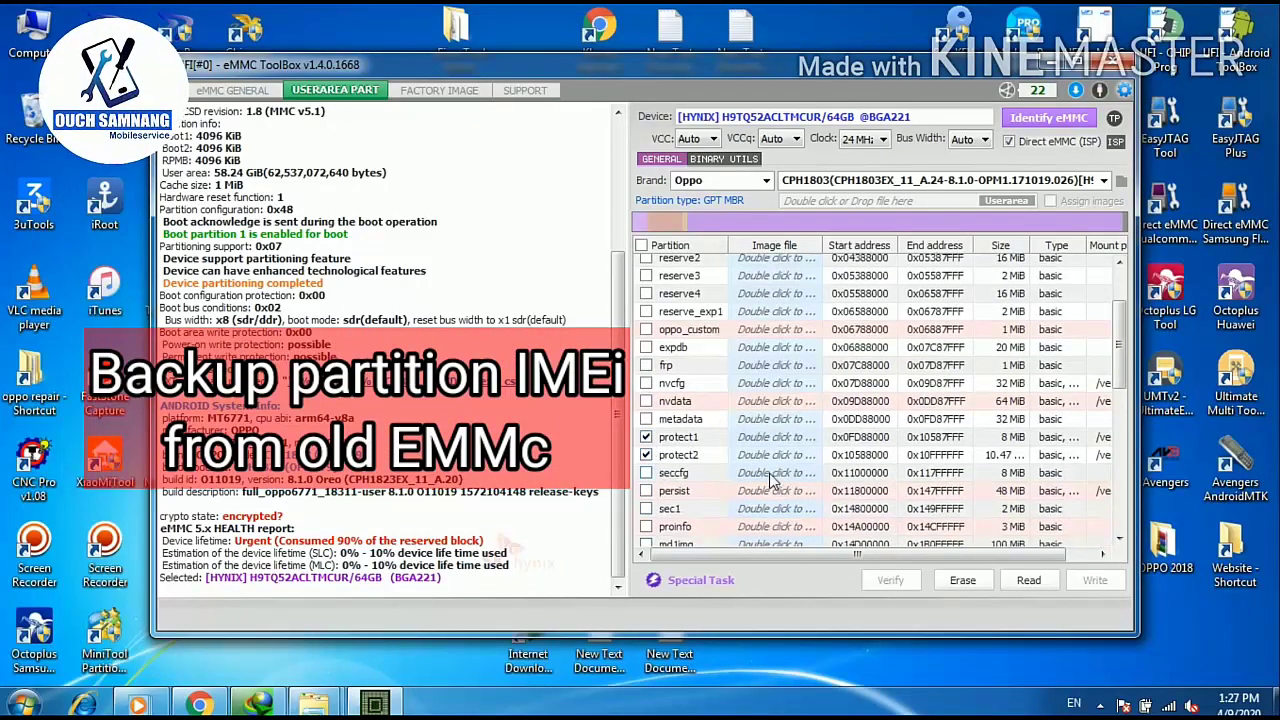
{"action": "left_click", "coordinate": [646, 401]}
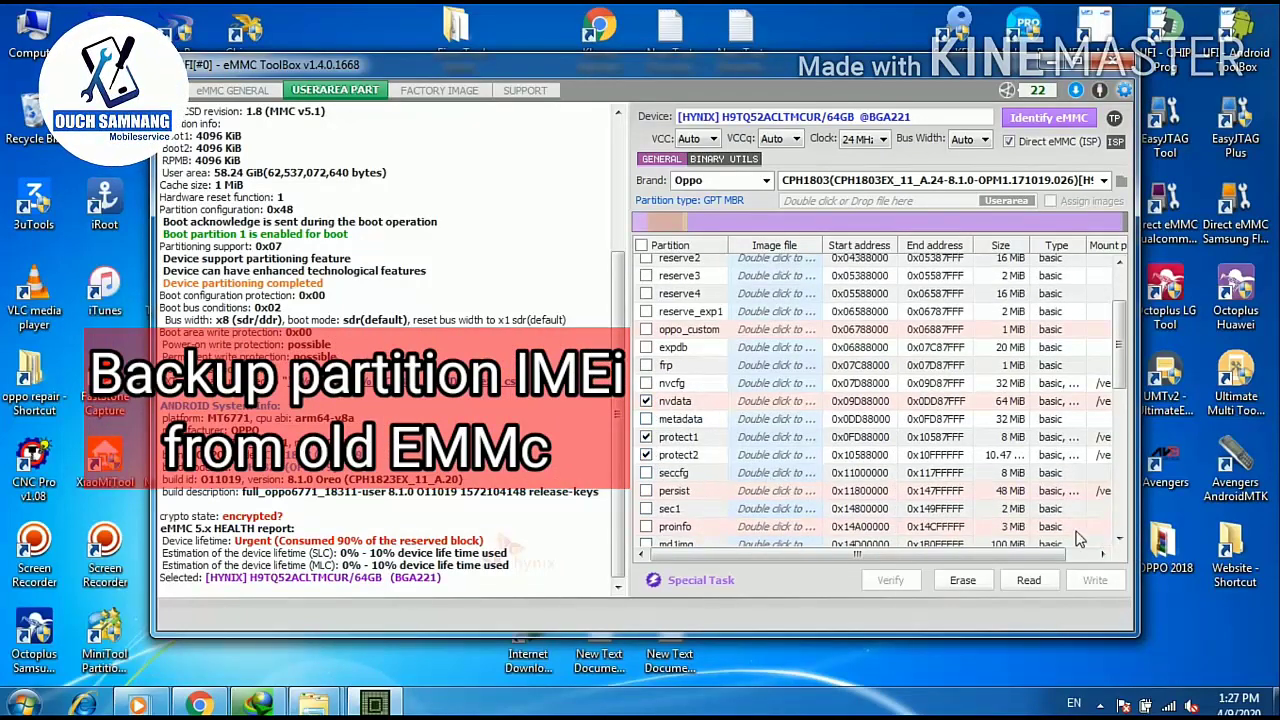
Add the nvram partition to the selection and read all selected partitions from the eMMC to image files
{"action": "left_click", "coordinate": [1119, 539]}
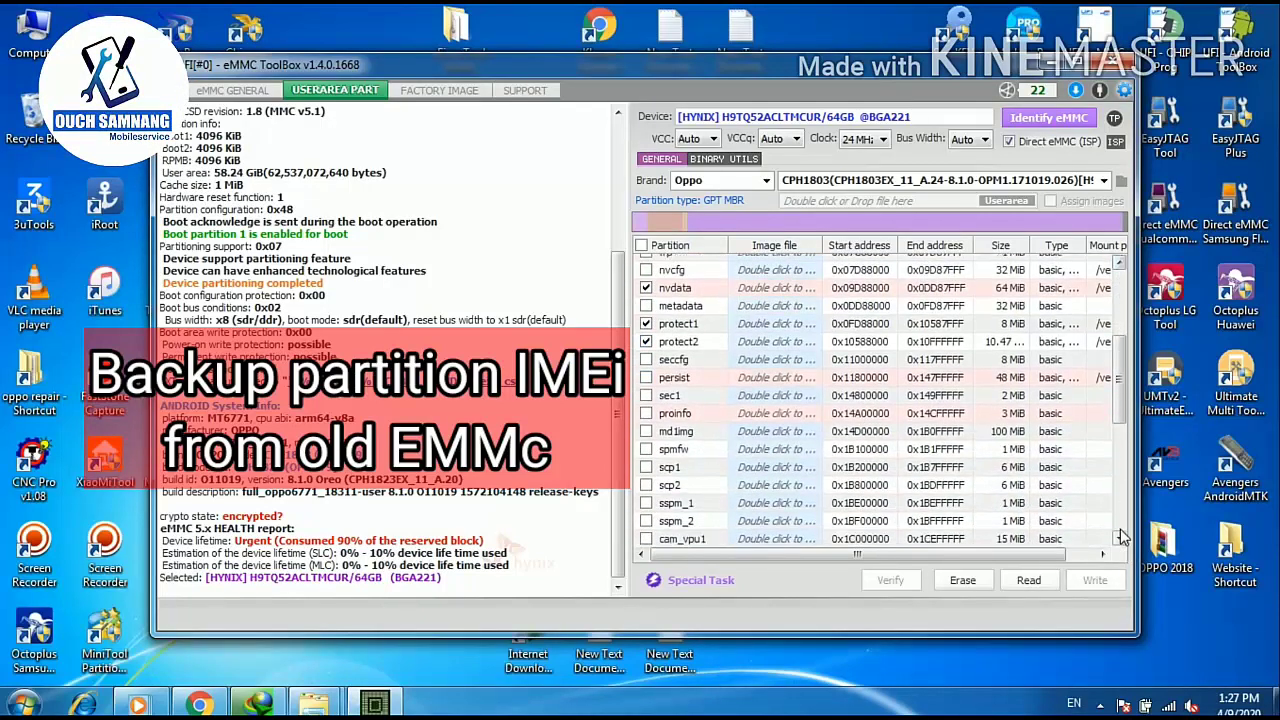
{"action": "left_click", "coordinate": [1119, 539]}
{"action": "left_click", "coordinate": [1119, 539]}
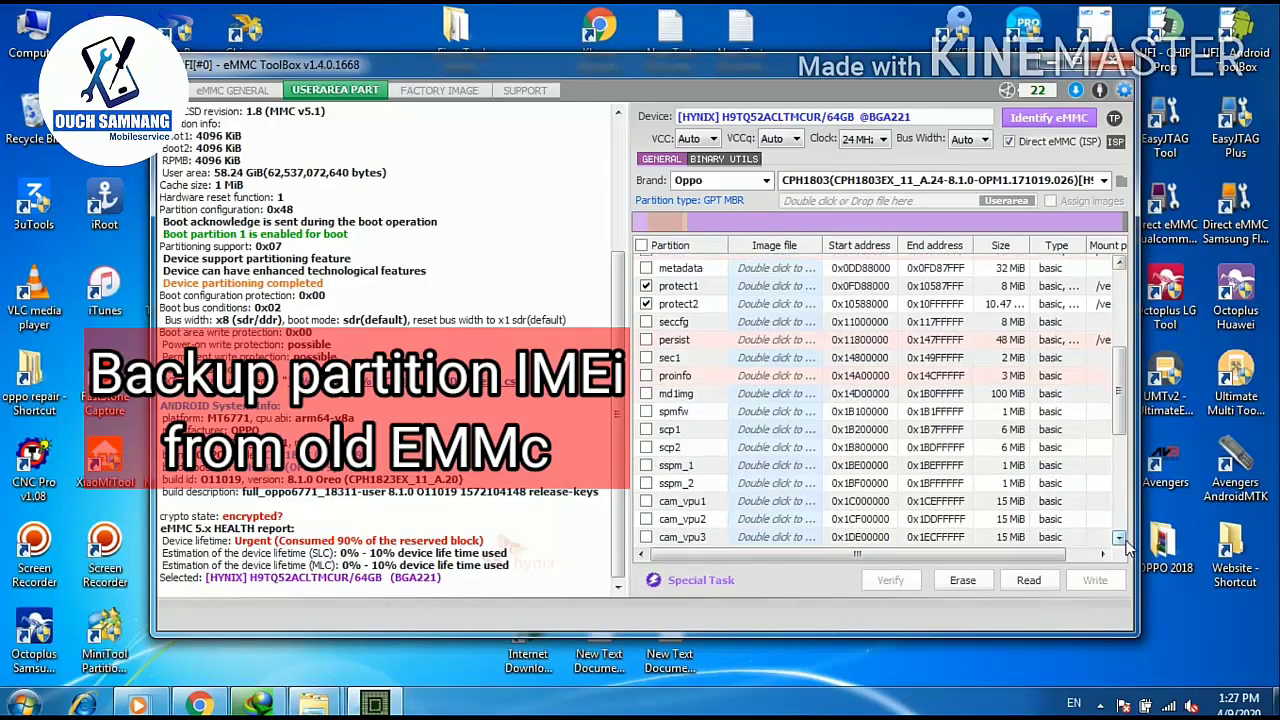
{"action": "left_click", "coordinate": [1119, 539]}
{"action": "left_click", "coordinate": [1119, 539]}
{"action": "left_click", "coordinate": [1119, 539]}
{"action": "left_click", "coordinate": [1119, 539]}
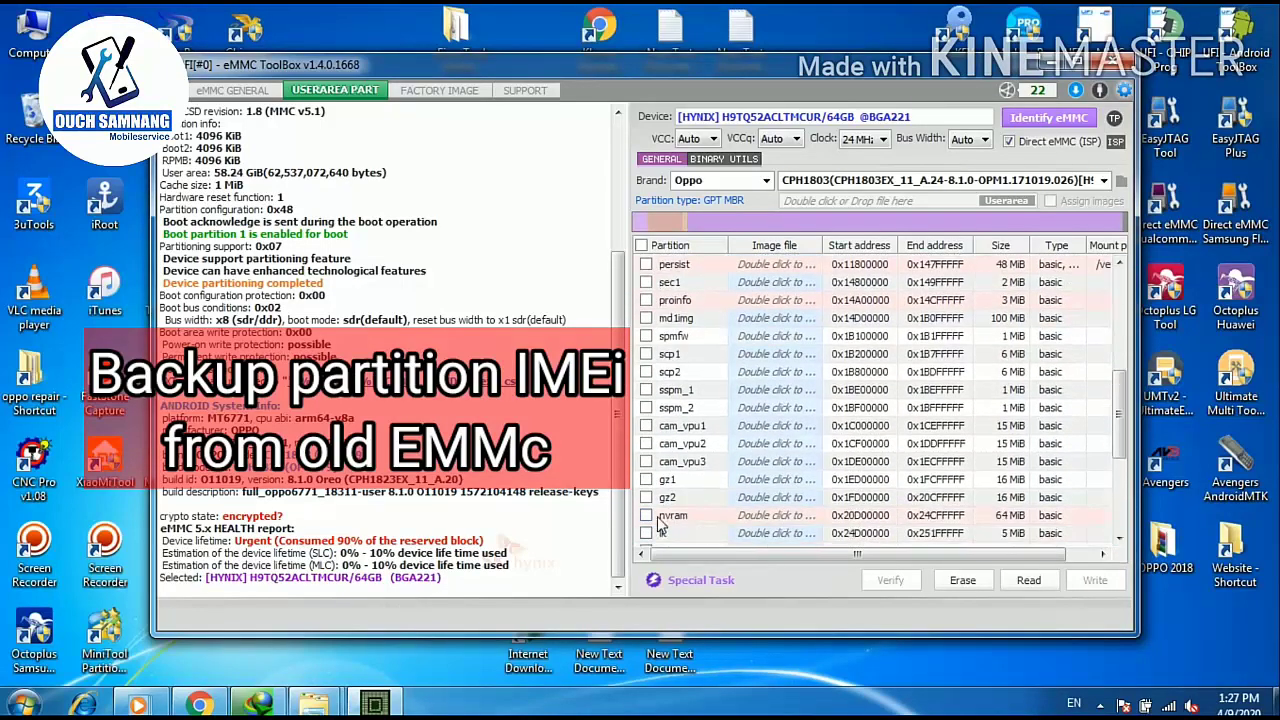
{"action": "left_click_drag", "start_coordinate": [1120, 412], "coordinate": [1119, 365]}
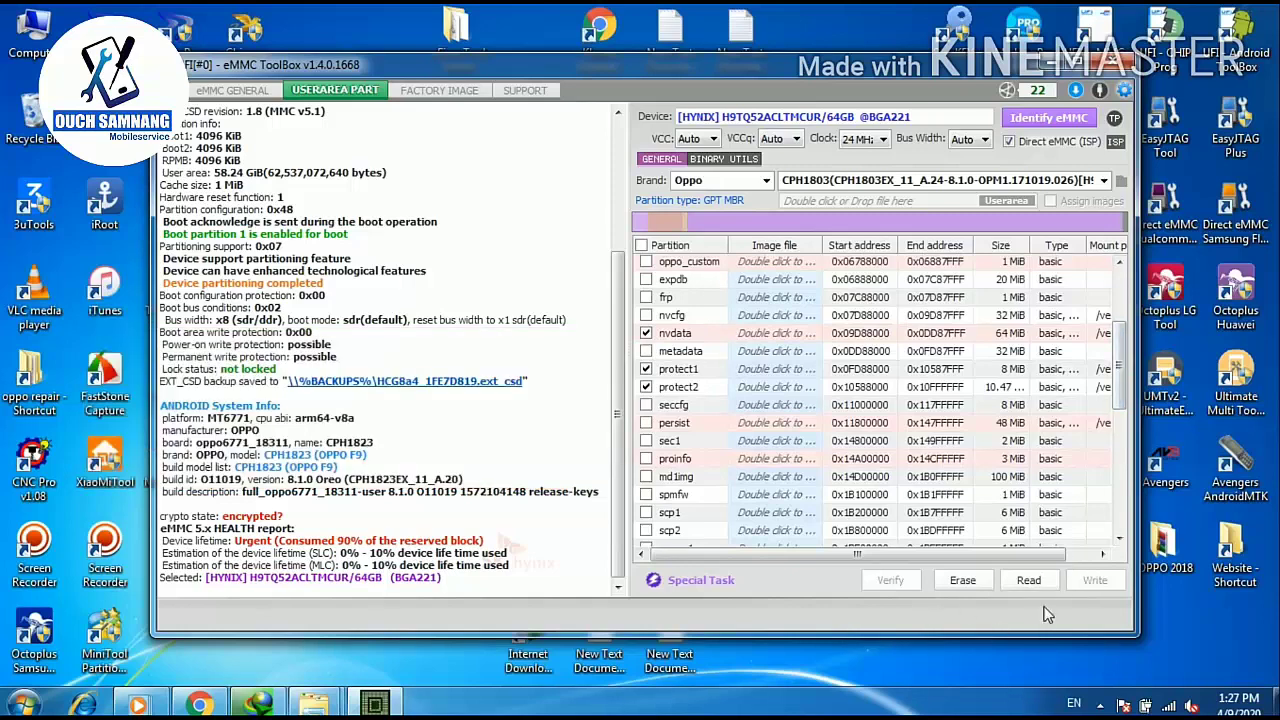
{"action": "left_click", "coordinate": [1031, 582]}
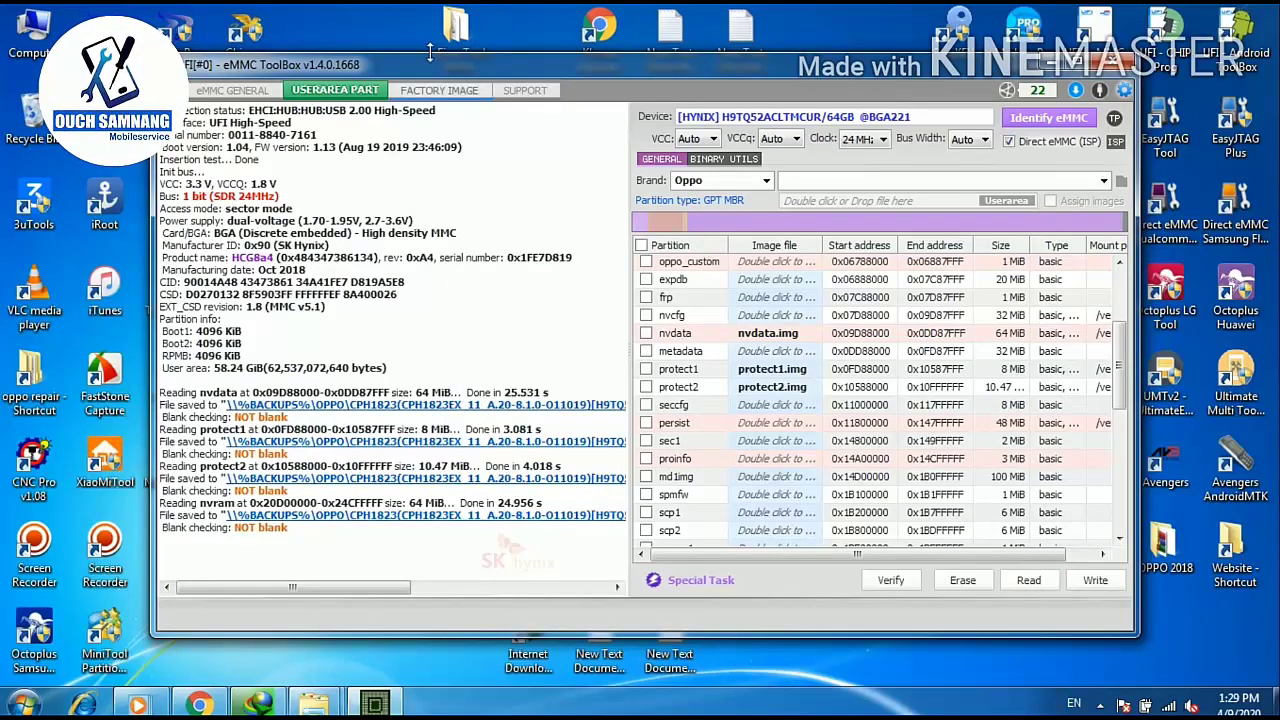
Open the folder containing the saved partition images and go up to the Oppo backups folder
{"action": "left_click_drag", "start_coordinate": [500, 78], "coordinate": [606, 84]}
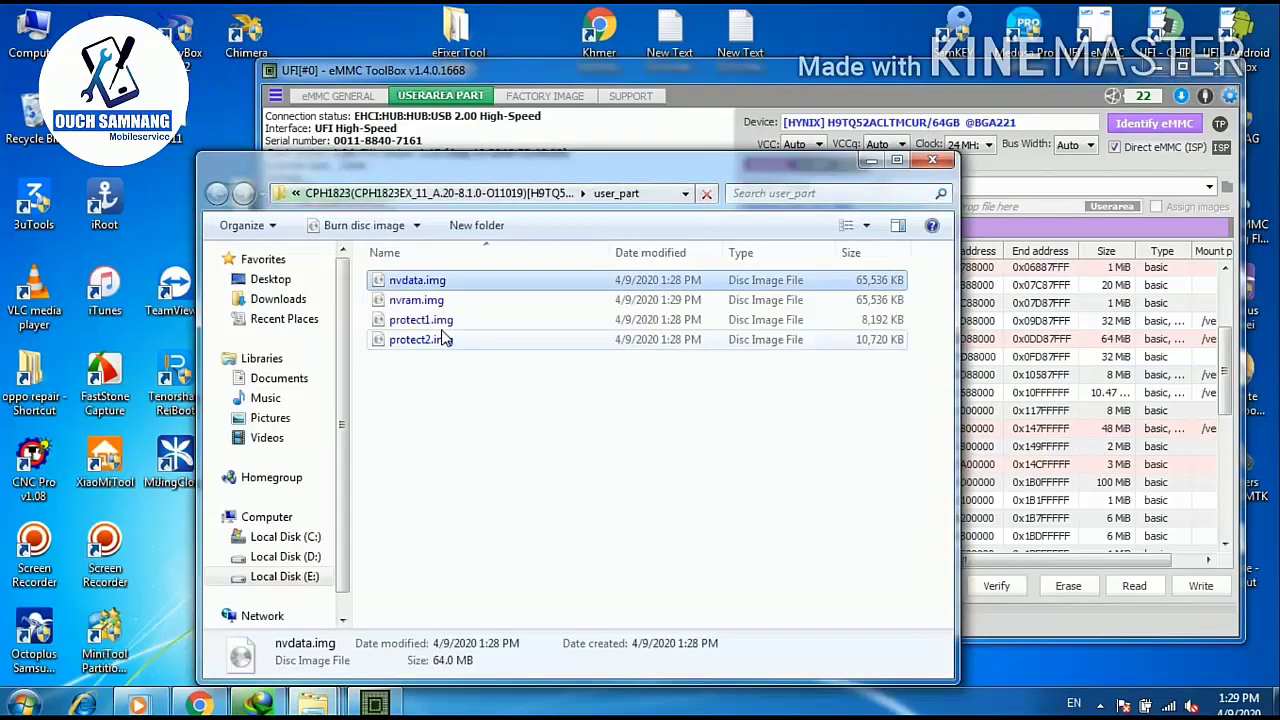
{"action": "left_click", "coordinate": [430, 193]}
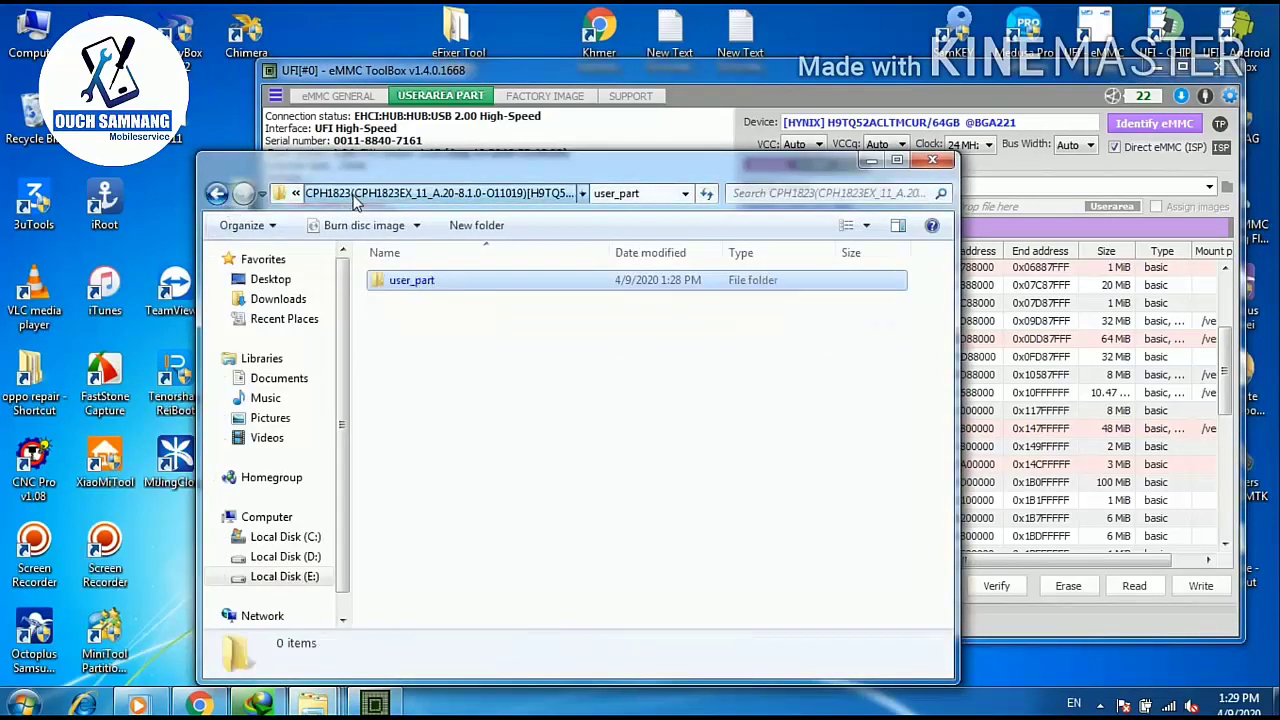
{"action": "left_click", "coordinate": [296, 193]}
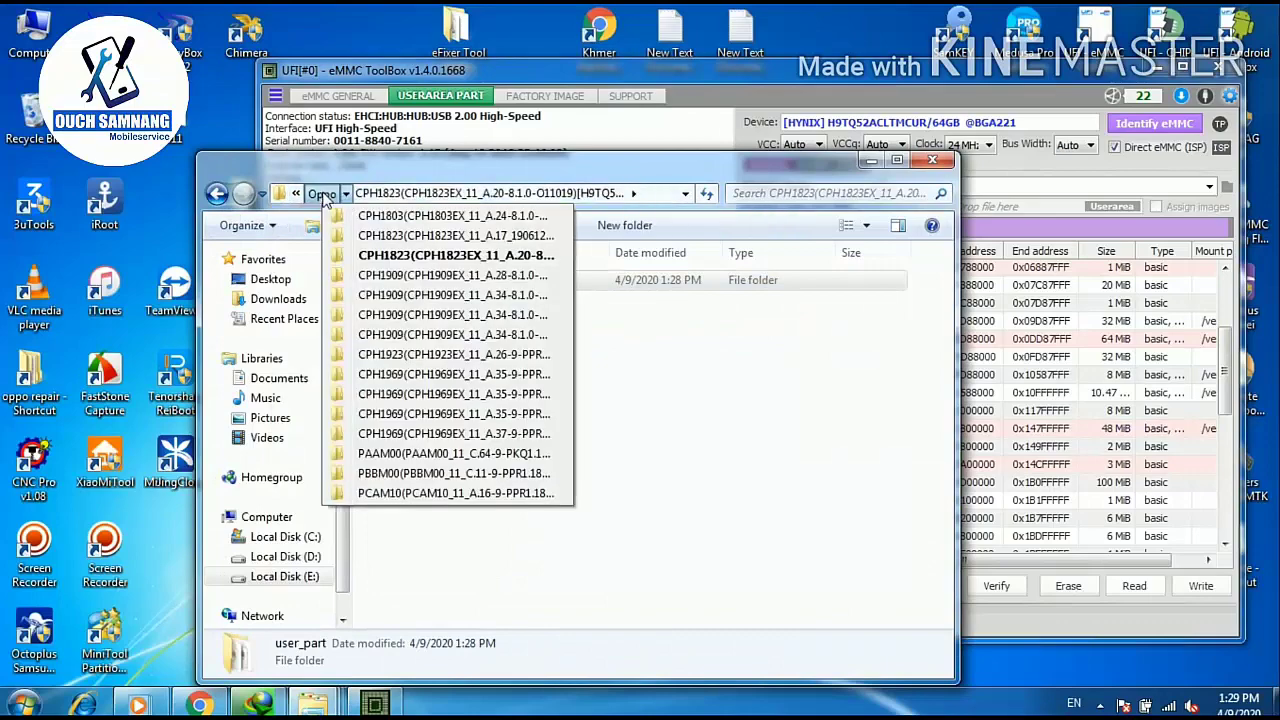
{"action": "left_click", "coordinate": [321, 193]}
{"action": "left_click_drag", "start_coordinate": [410, 160], "coordinate": [511, 160]}
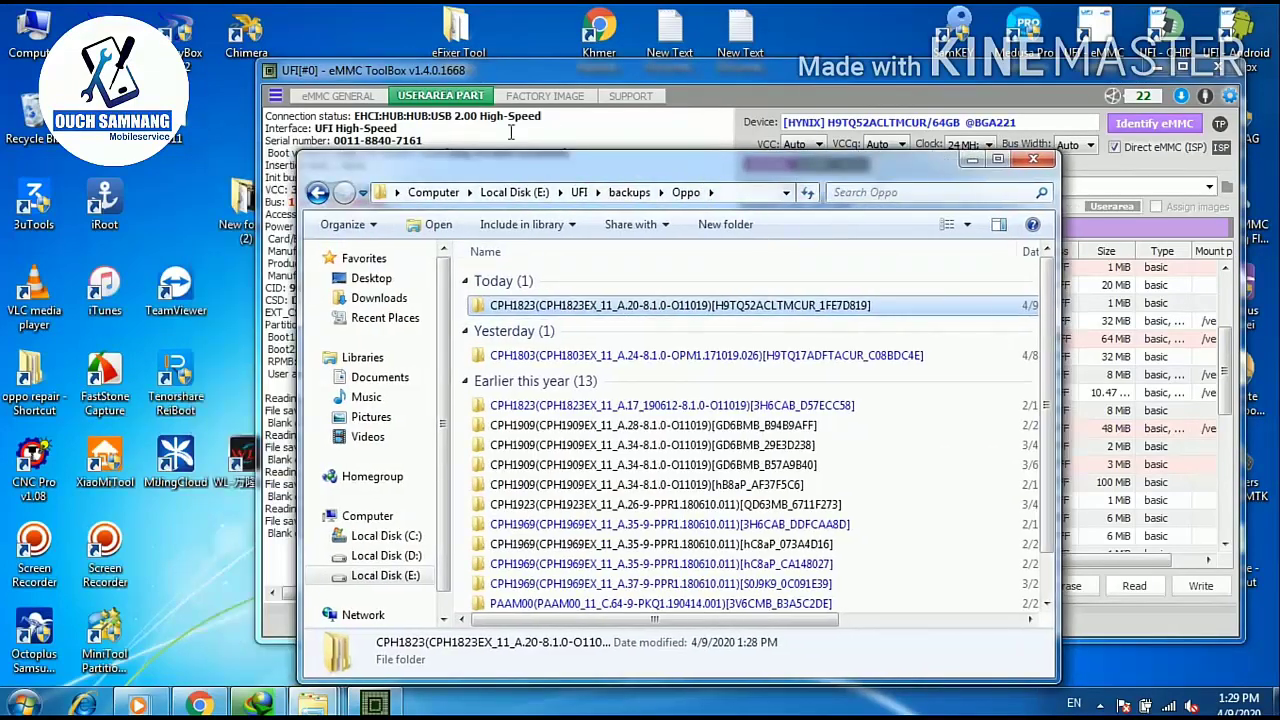
Create a desktop folder named OPPO F9 IMEI BACKUP and open it
{"action": "left_click_drag", "start_coordinate": [490, 75], "coordinate": [698, 118]}
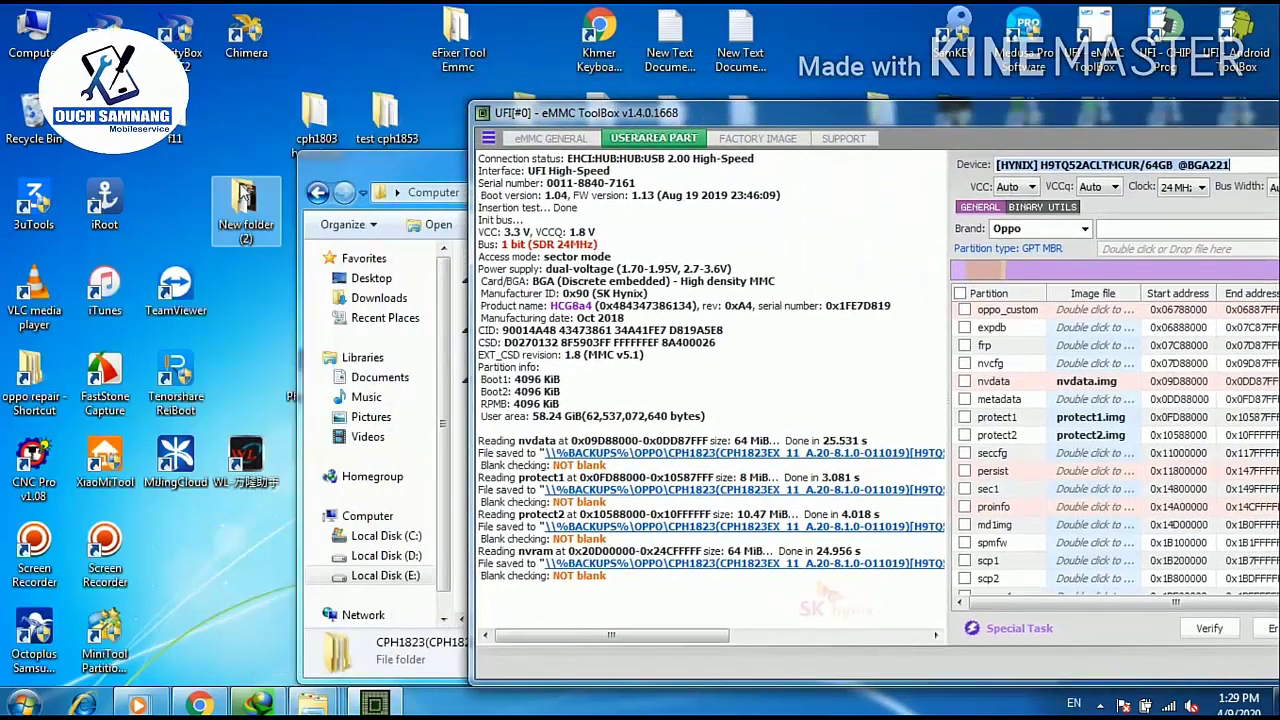
{"action": "right_click", "coordinate": [234, 112]}
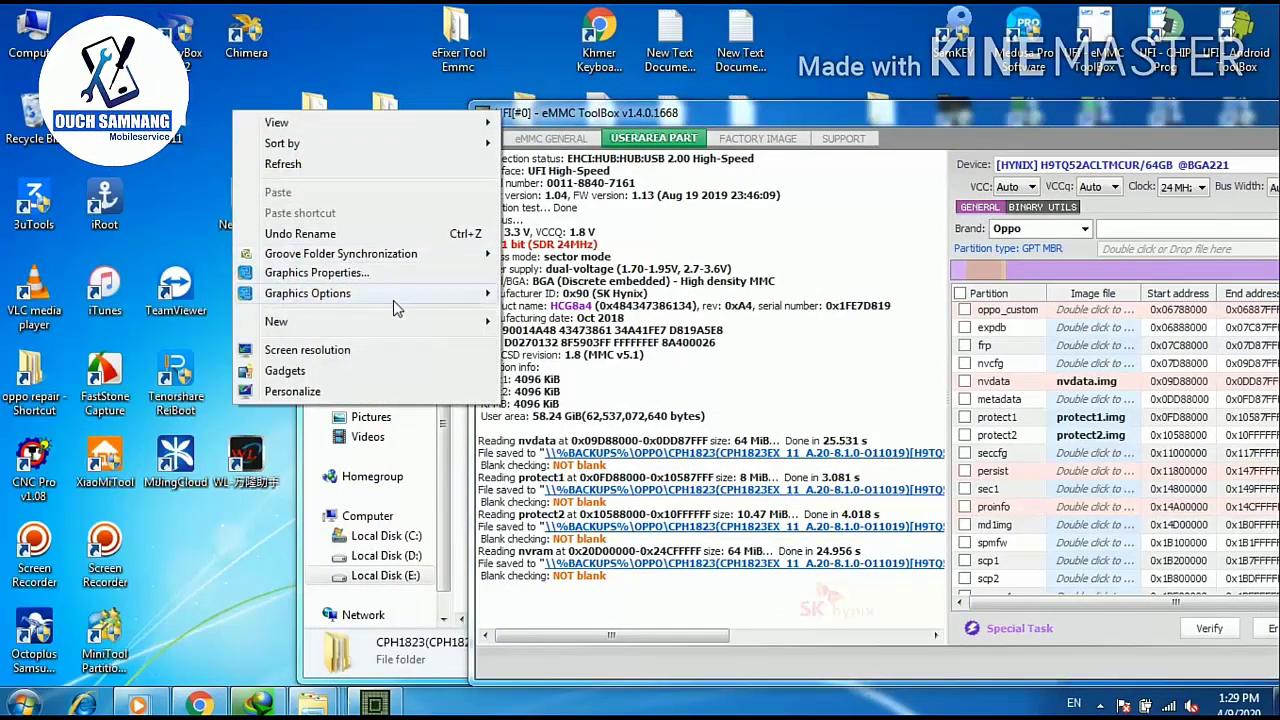
{"action": "mouse_move", "coordinate": [418, 322]}
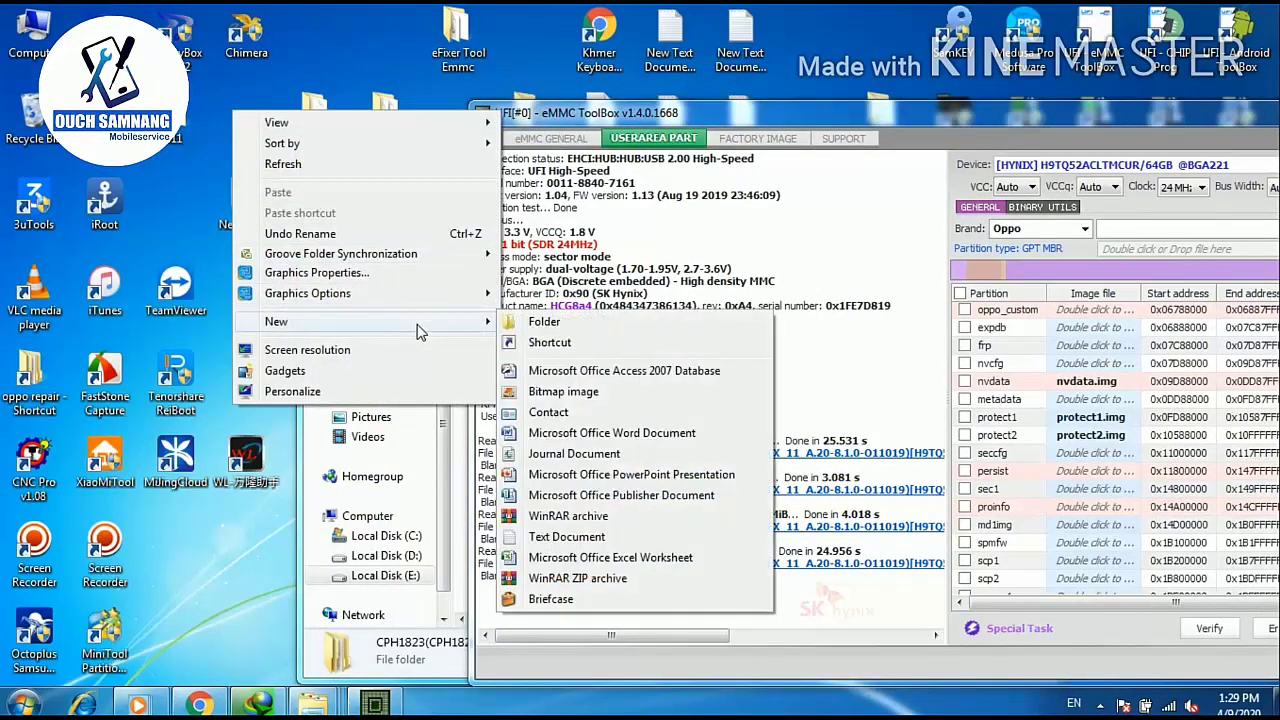
{"action": "left_click", "coordinate": [530, 323]}
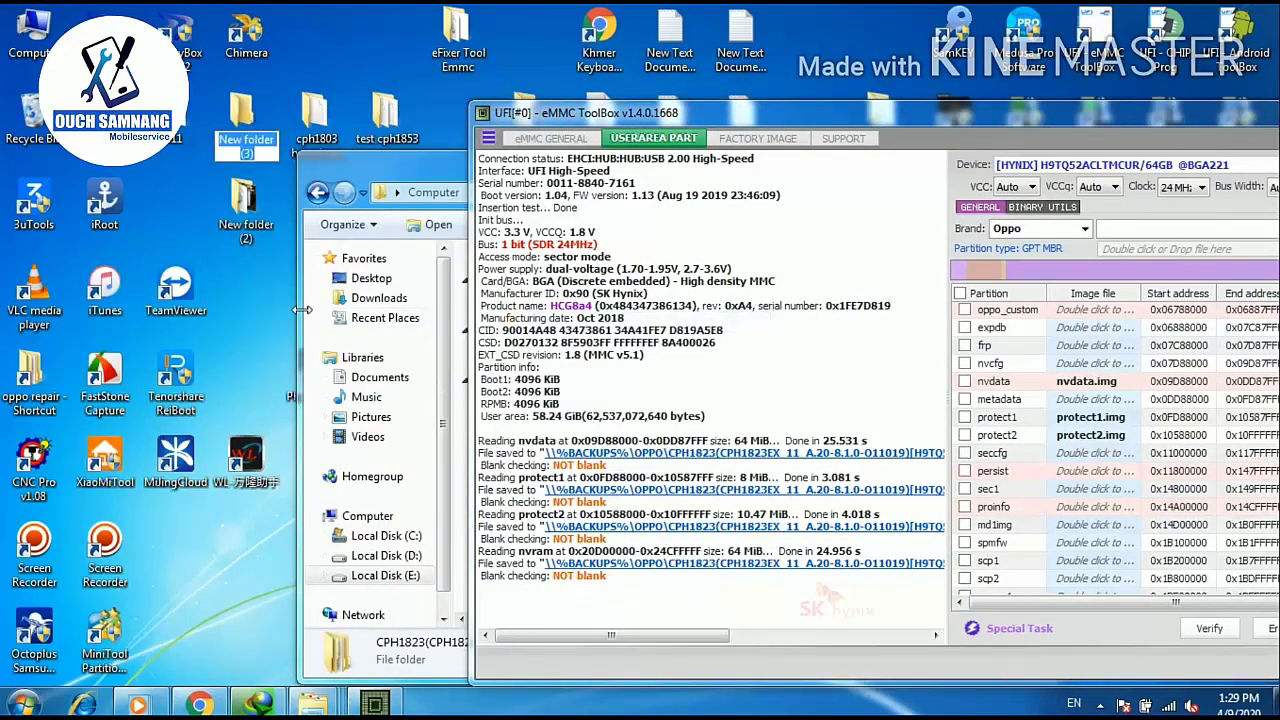
{"action": "type", "text": "OPPO"}
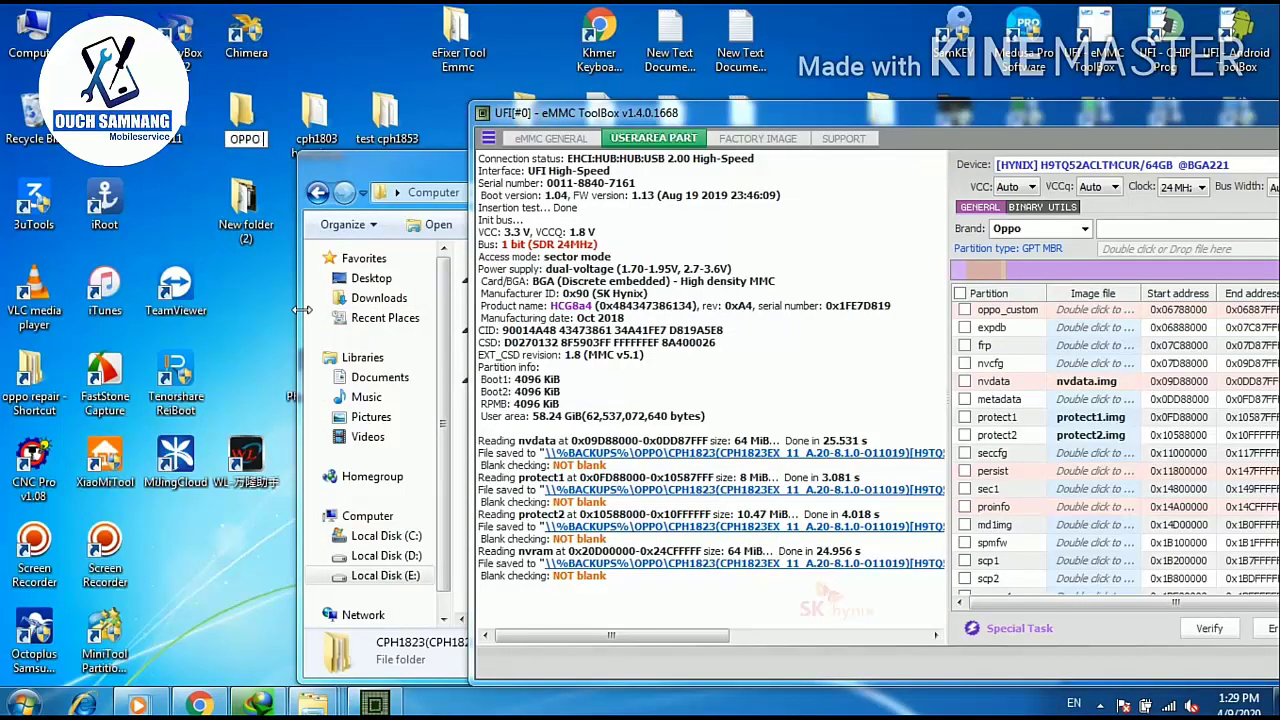
{"action": "type", "text": " F9 IM"}
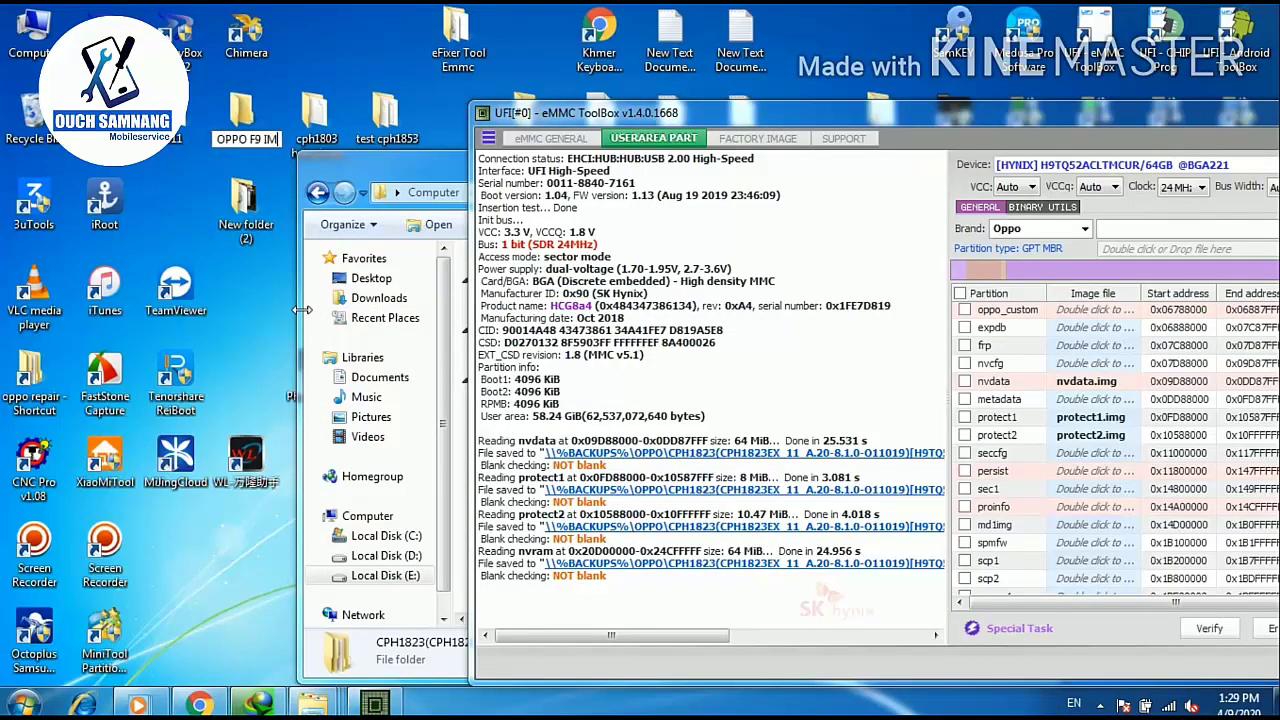
{"action": "type", "text": "EI BACKUP"}
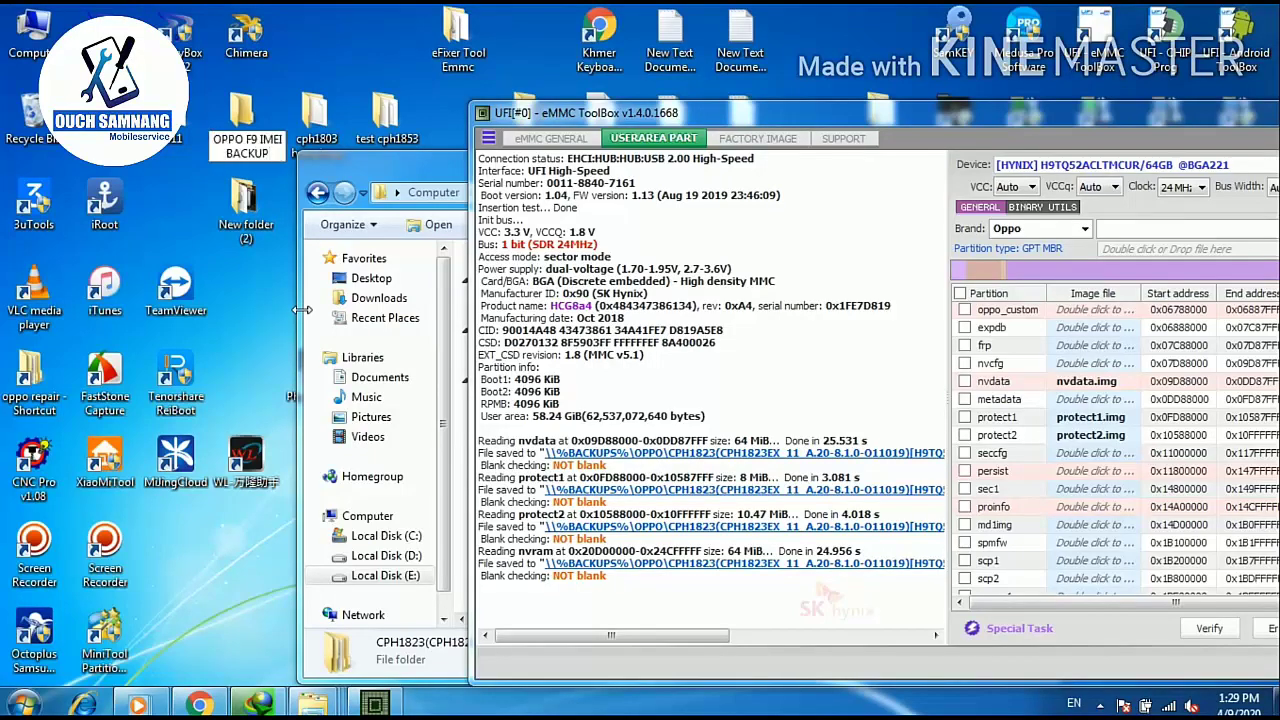
{"action": "key", "text": "Return"}
{"action": "key", "text": "Return"}
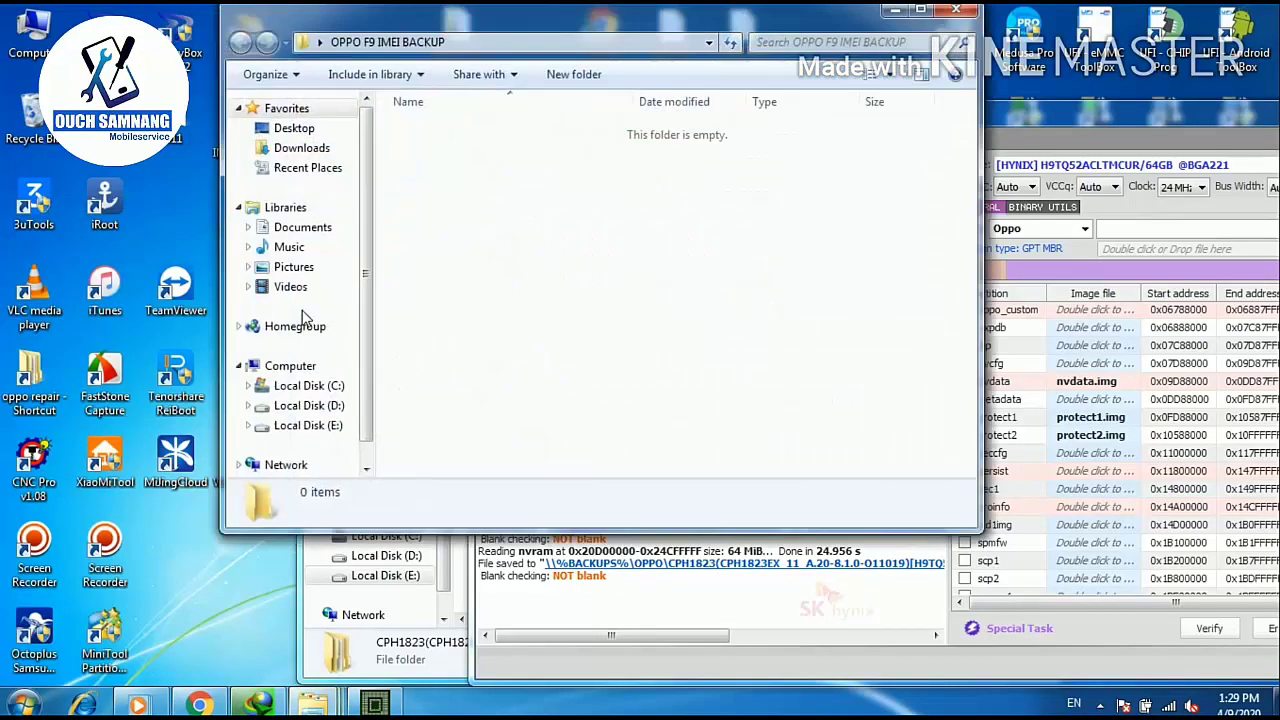
Close UFI eMMC ToolBox to get back to the open folder windows
{"action": "left_click", "coordinate": [1053, 128]}
{"action": "left_click_drag", "start_coordinate": [1053, 128], "coordinate": [812, 175]}
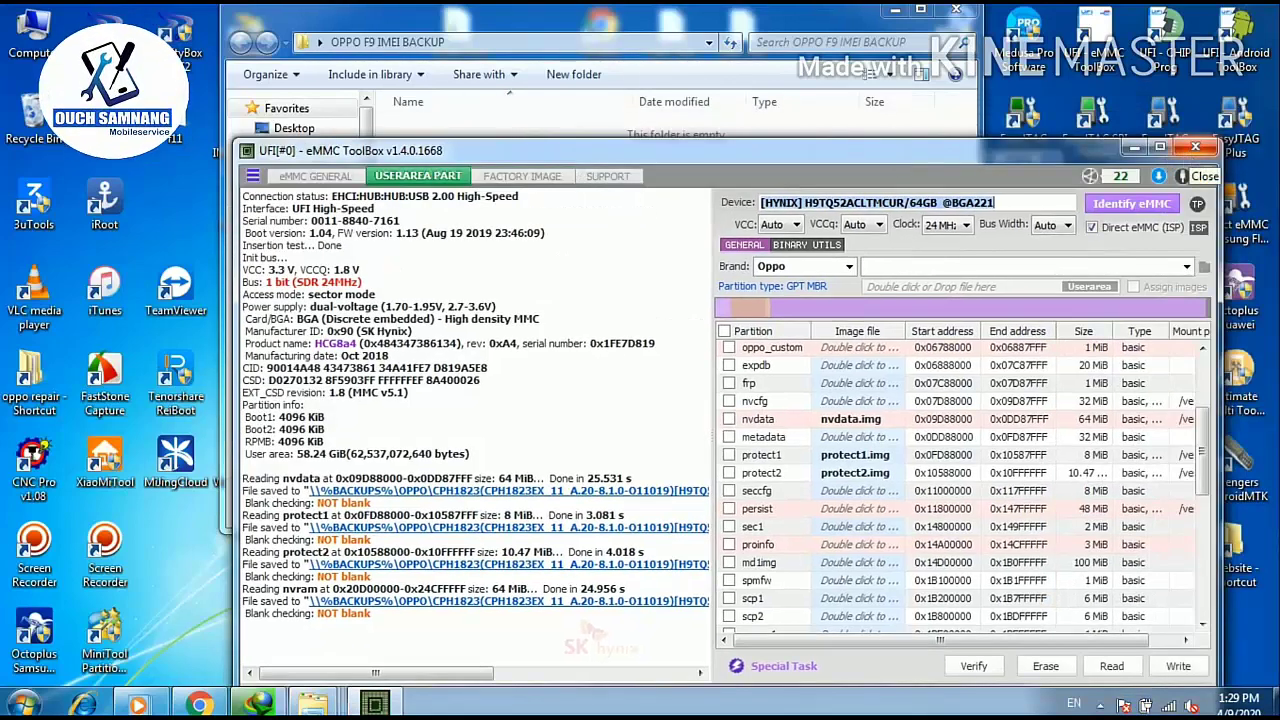
{"action": "left_click", "coordinate": [1194, 150]}
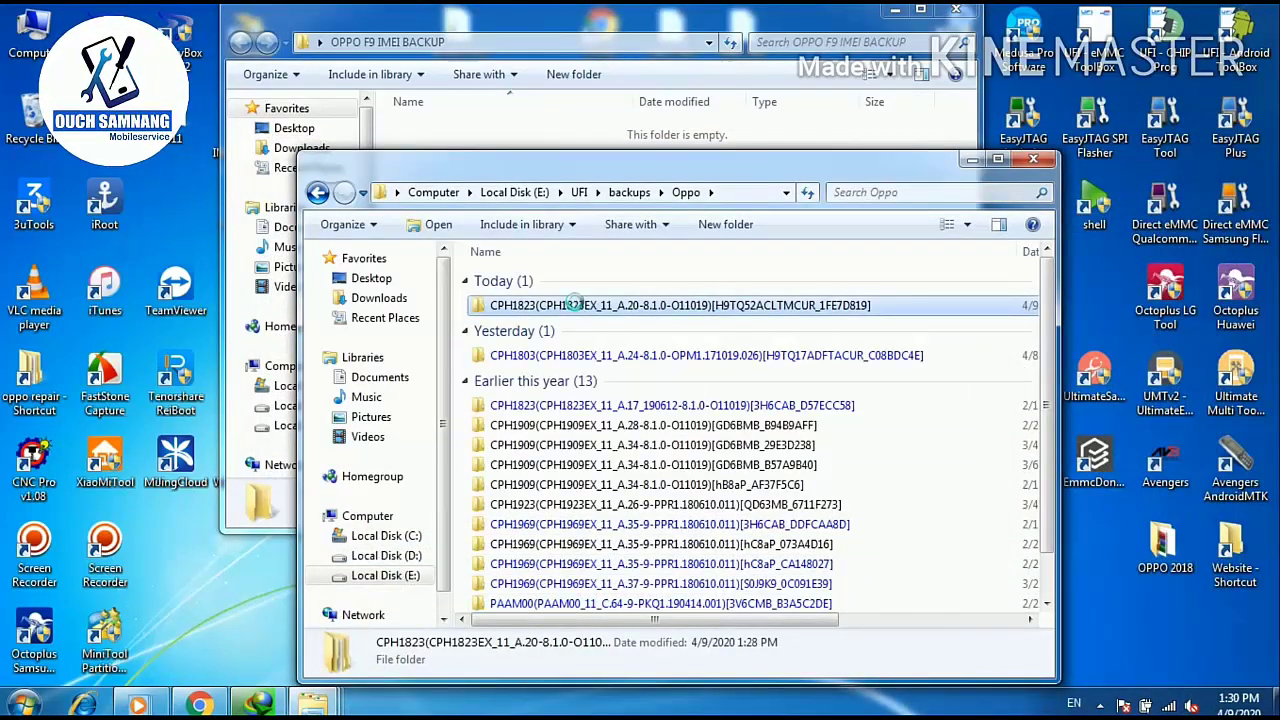
Move the CPH1823 (11_A.20) backup folder from the Oppo backups into the OPPO F9 IMEI BACKUP folder
{"action": "right_click", "coordinate": [574, 305]}
{"action": "left_click", "coordinate": [617, 555]}
{"action": "left_click", "coordinate": [469, 137]}
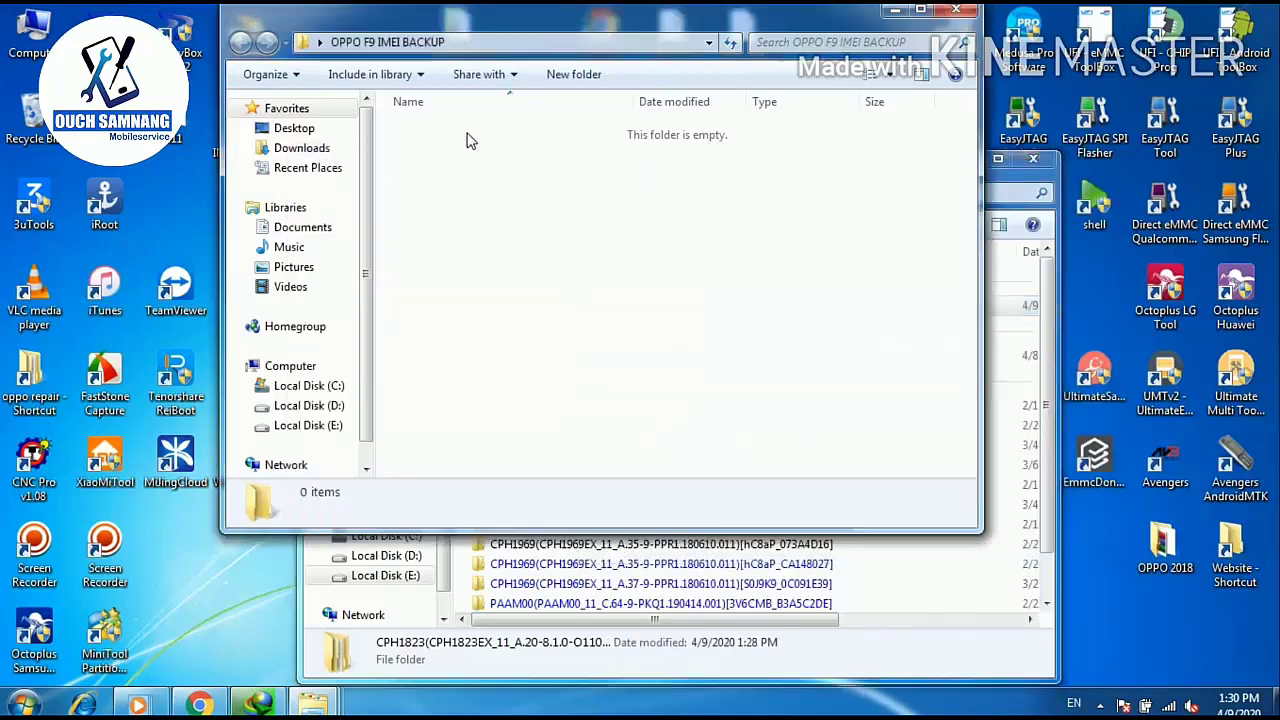
{"action": "right_click", "coordinate": [469, 137]}
{"action": "left_click", "coordinate": [530, 266]}
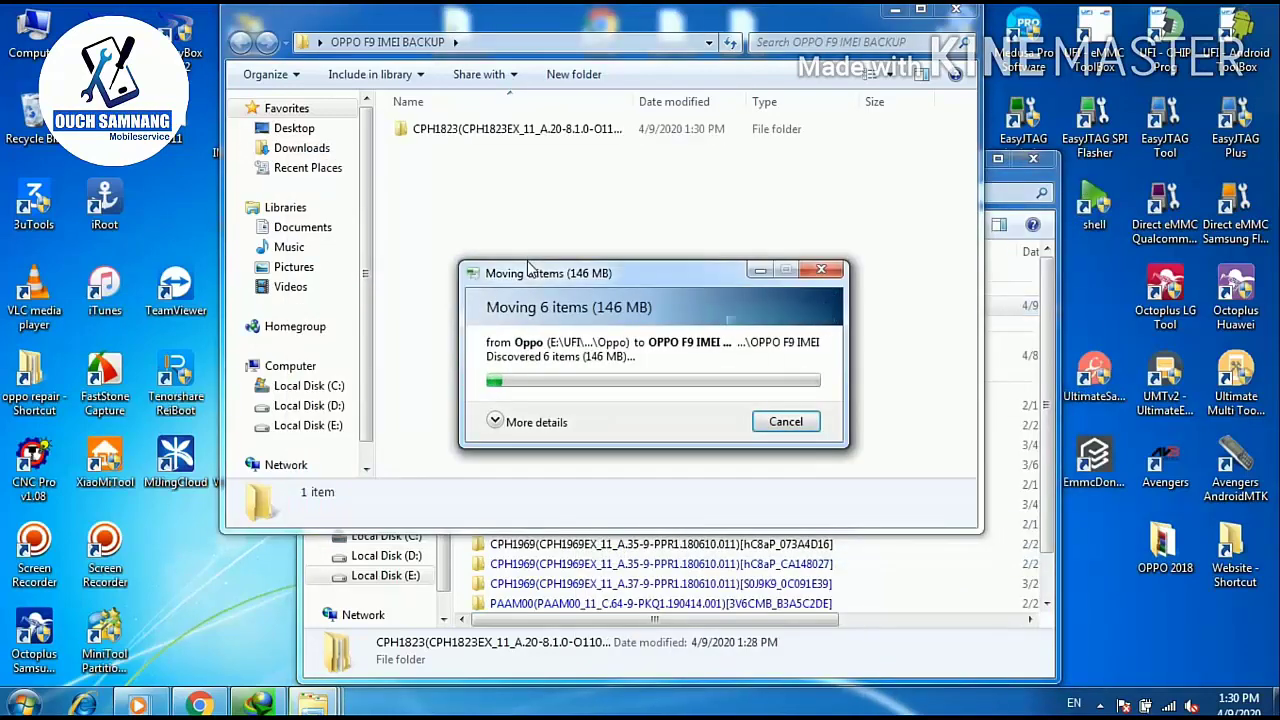
Open the user_part subfolder of the moved CPH1823 backup to check its partition images, and close the Oppo backups window
{"action": "double_click", "coordinate": [524, 137]}
{"action": "double_click", "coordinate": [488, 137]}
{"action": "left_click_drag", "start_coordinate": [433, 196], "coordinate": [509, 114]}
{"action": "left_click", "coordinate": [723, 314]}
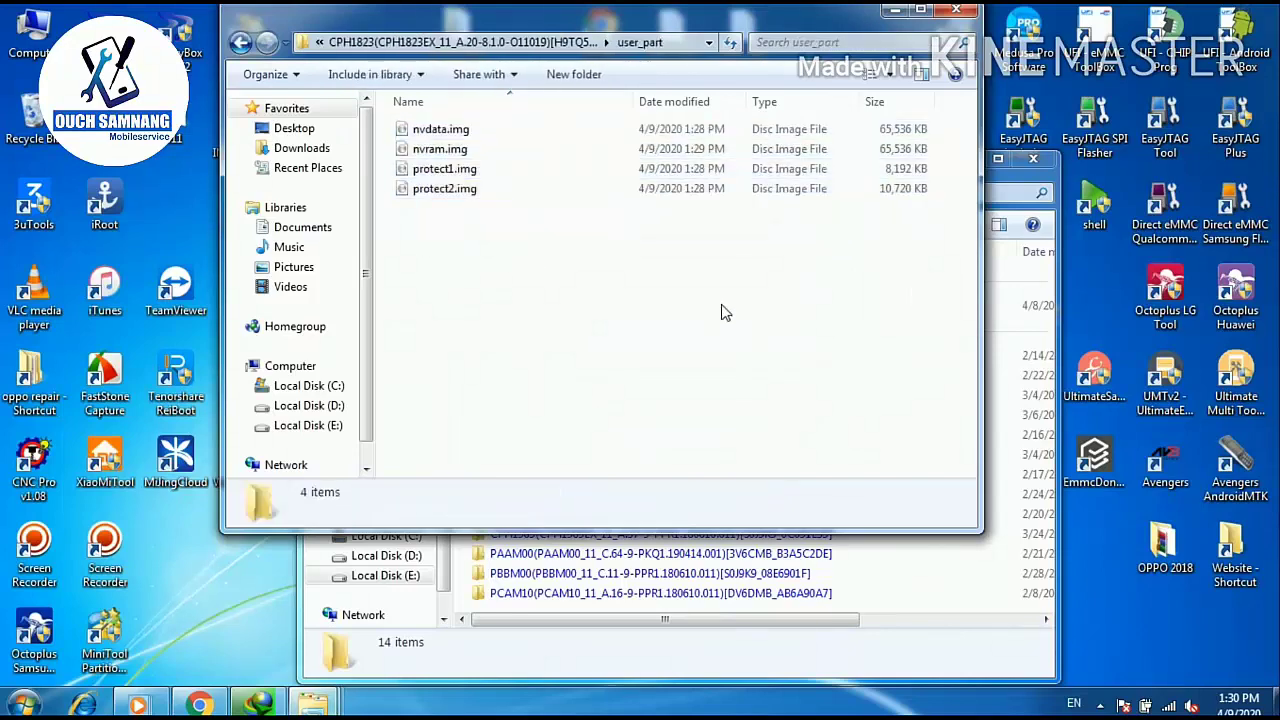
{"action": "left_click", "coordinate": [1035, 163]}
{"action": "left_click", "coordinate": [1035, 163]}
{"action": "left_click_drag", "start_coordinate": [600, 10], "coordinate": [466, 103]}
{"action": "right_click", "coordinate": [939, 508]}
{"action": "left_click", "coordinate": [985, 266]}
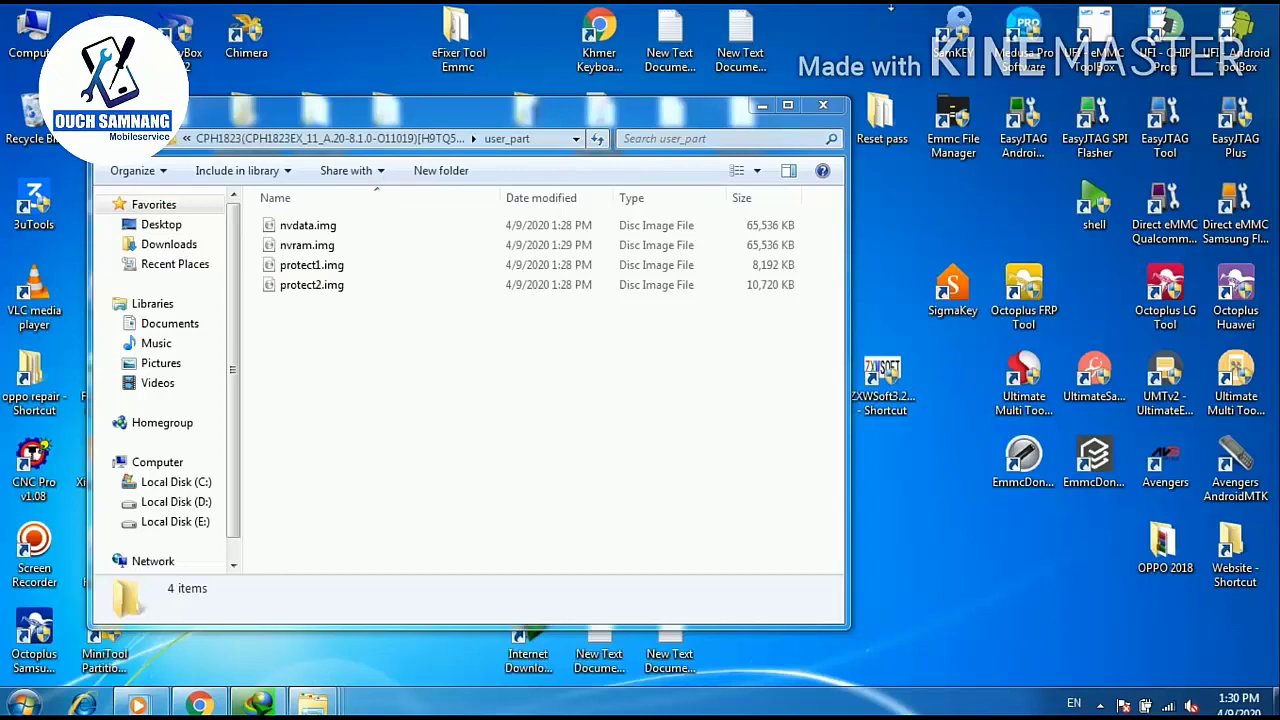
{"action": "left_click_drag", "start_coordinate": [657, 107], "coordinate": [606, 104]}
{"action": "right_click", "coordinate": [822, 47]}
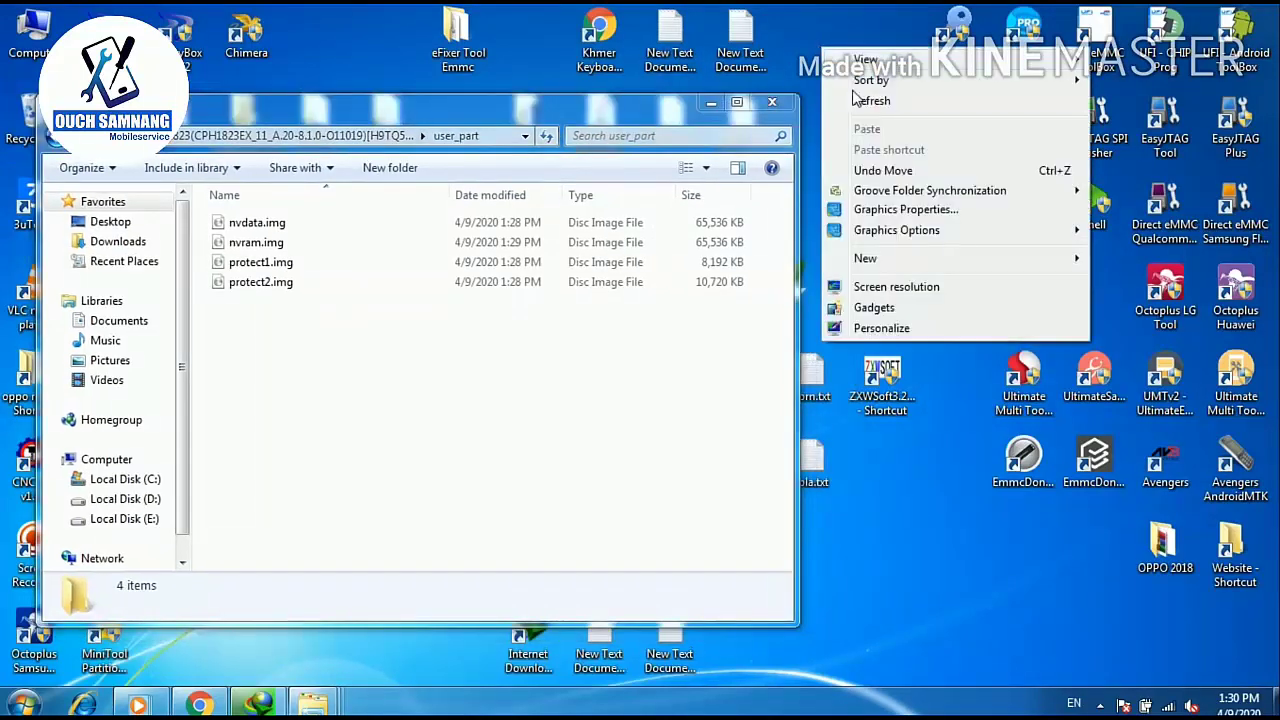
{"action": "left_click", "coordinate": [866, 100]}
{"action": "right_click", "coordinate": [848, 32]}
{"action": "left_click", "coordinate": [880, 86]}
{"action": "right_click", "coordinate": [852, 40]}
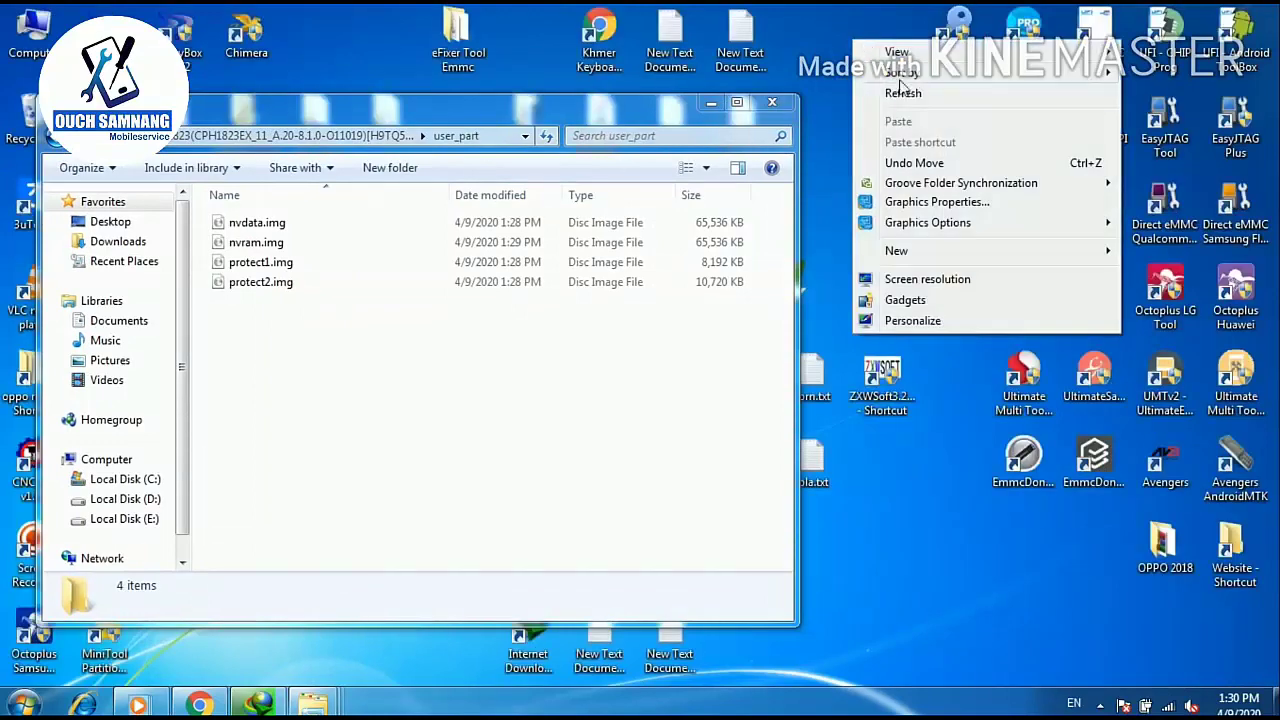
{"action": "left_click", "coordinate": [902, 92]}
{"action": "right_click", "coordinate": [862, 37]}
{"action": "left_click", "coordinate": [902, 92]}
Switch to UFI eMMC ToolBox, launching it from the desktop with administrator rights
{"action": "right_click", "coordinate": [1094, 30]}
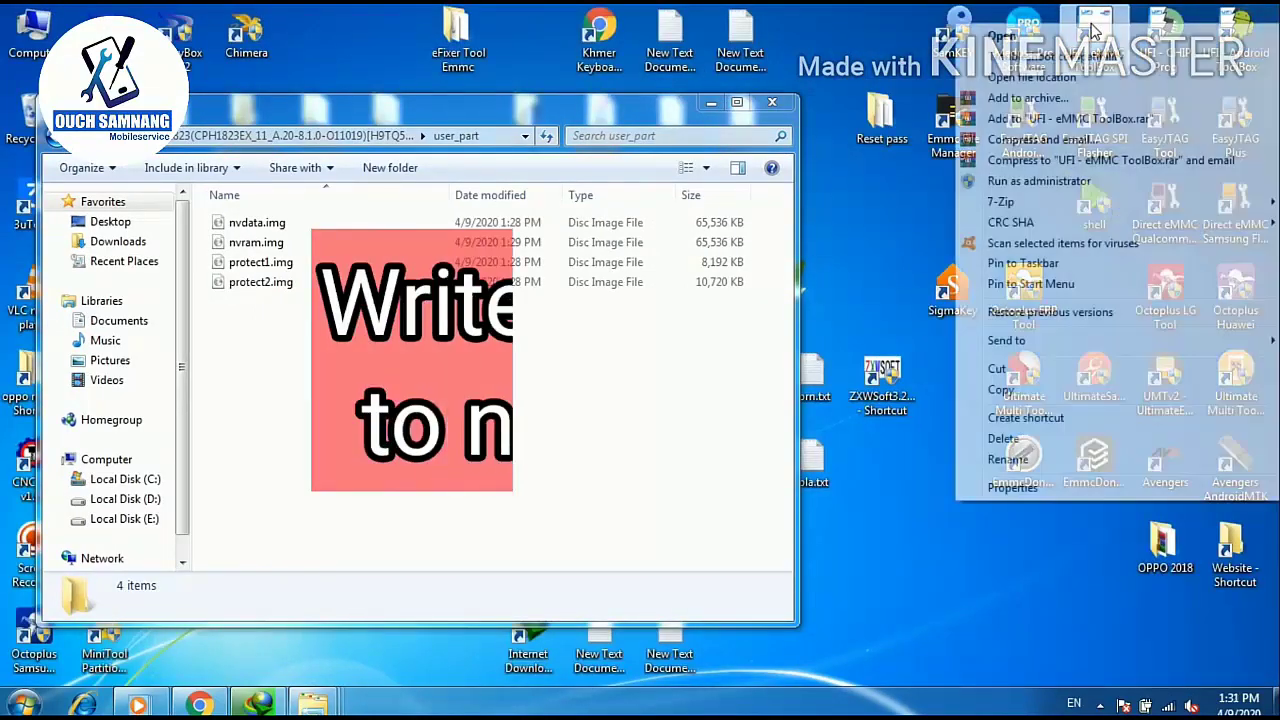
{"action": "left_click", "coordinate": [1060, 181]}
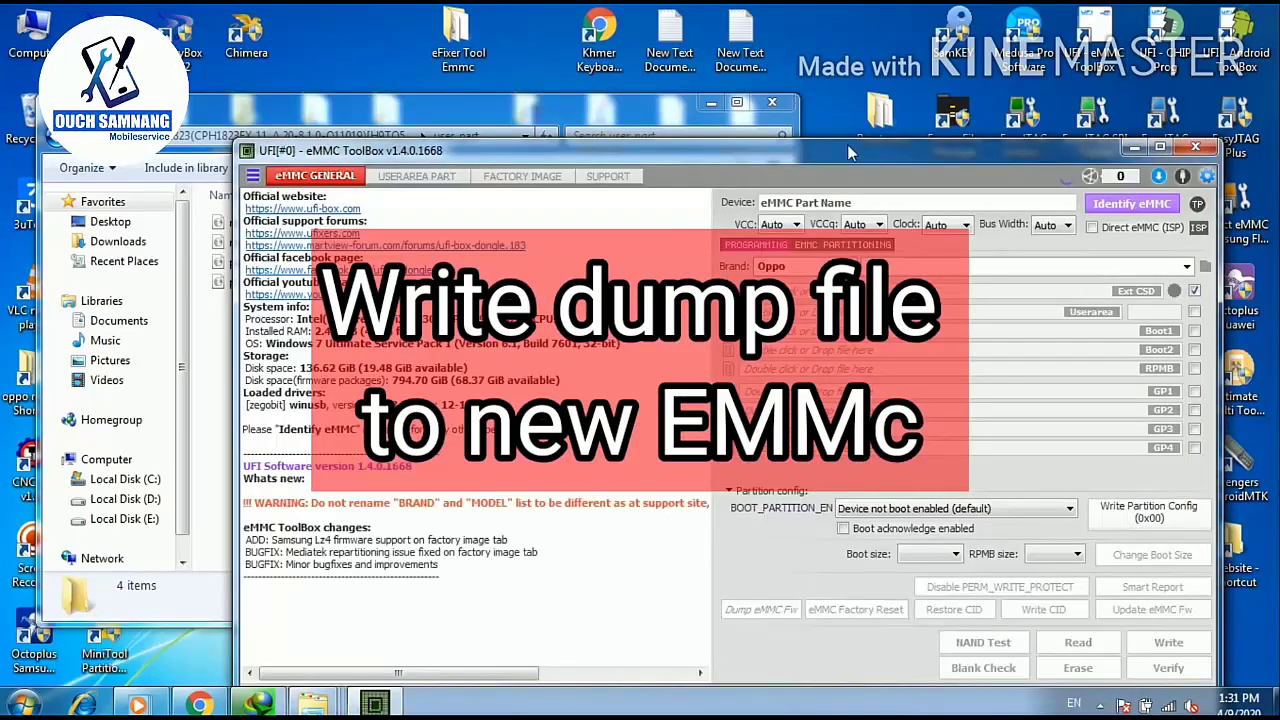
{"action": "left_click_drag", "start_coordinate": [848, 152], "coordinate": [815, 79]}
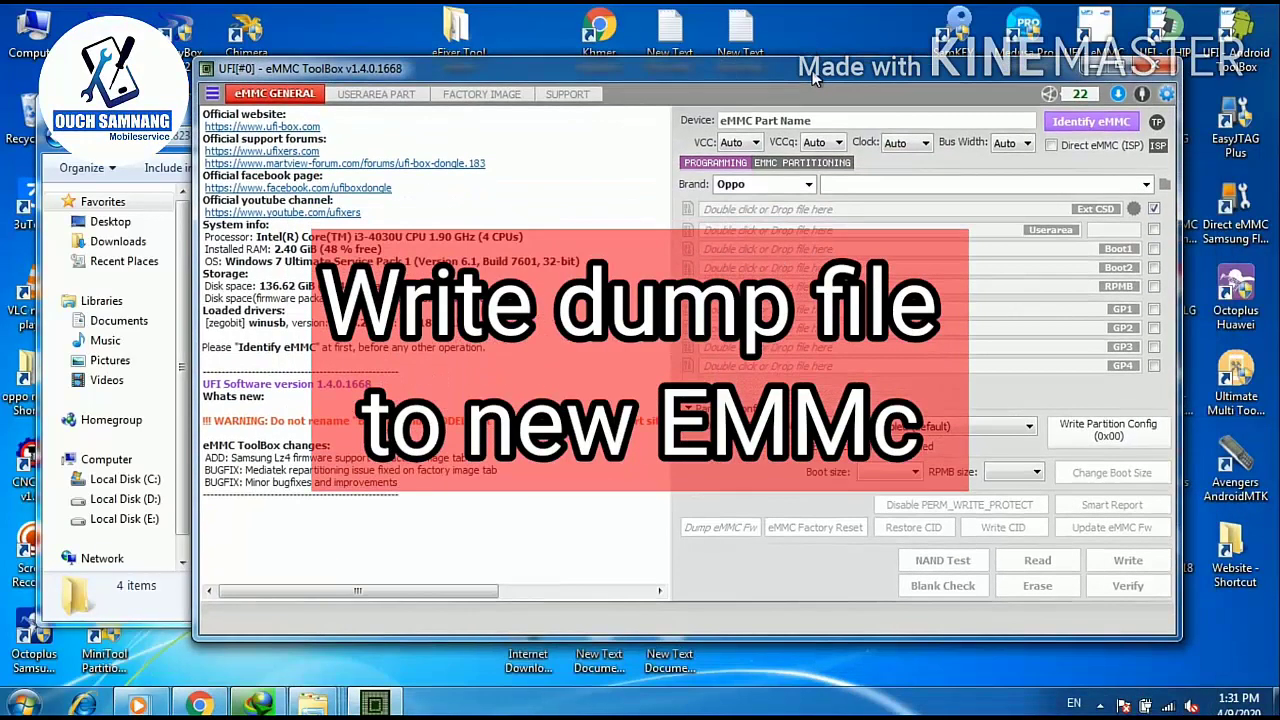
Set the bus clock to 24 MHz and identify the new eMMC
{"action": "left_click", "coordinate": [926, 146]}
{"action": "left_click", "coordinate": [910, 252]}
{"action": "left_click_drag", "start_coordinate": [919, 81], "coordinate": [924, 77]}
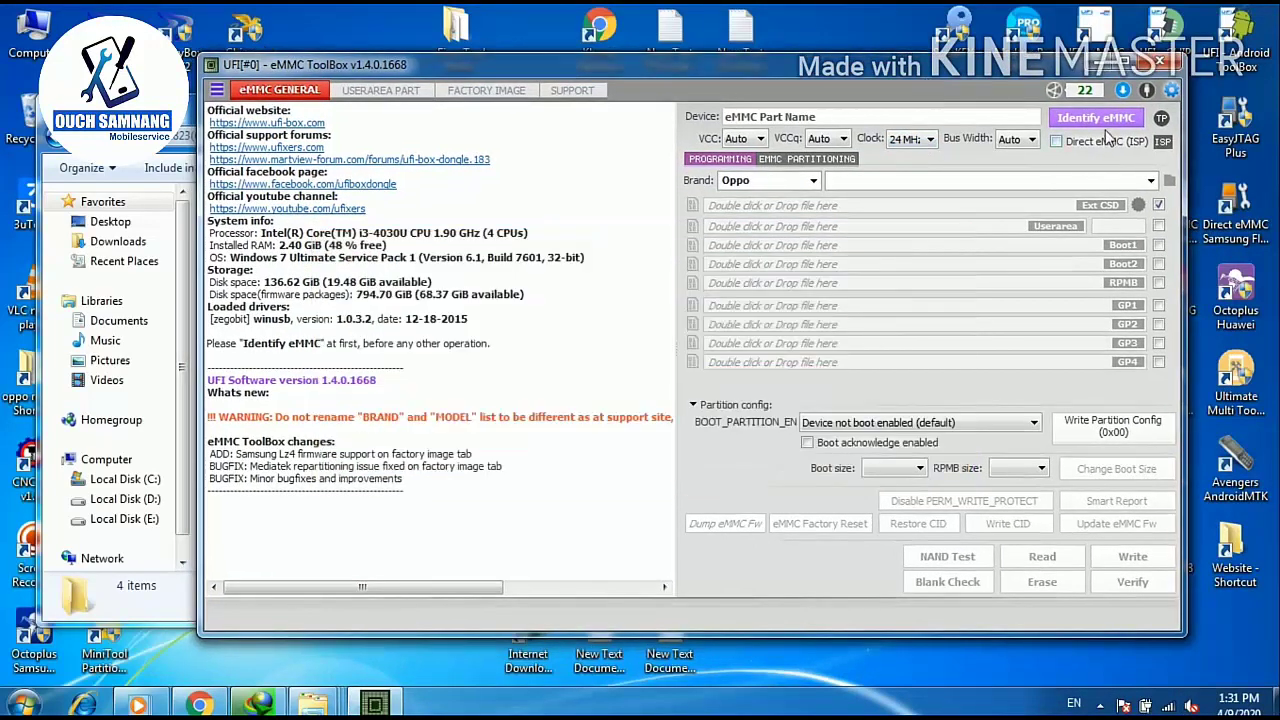
{"action": "left_click", "coordinate": [1105, 126]}
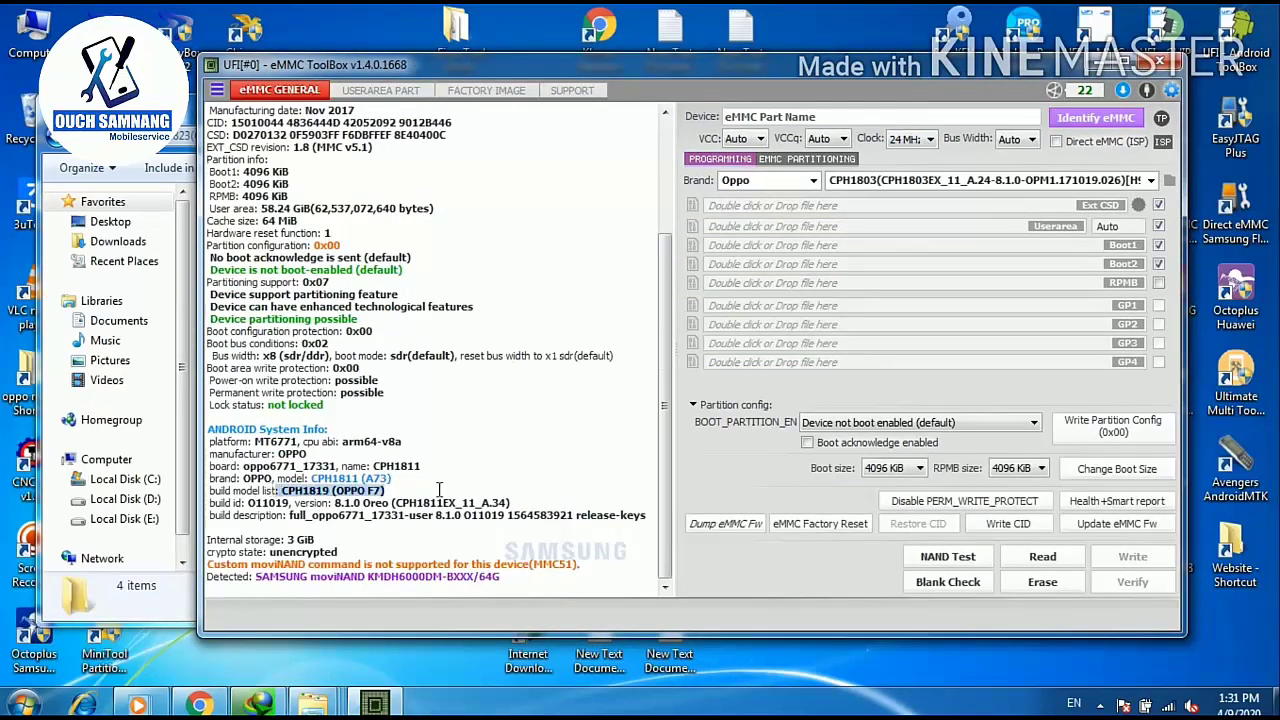
{"action": "left_click_drag", "start_coordinate": [754, 73], "coordinate": [756, 79]}
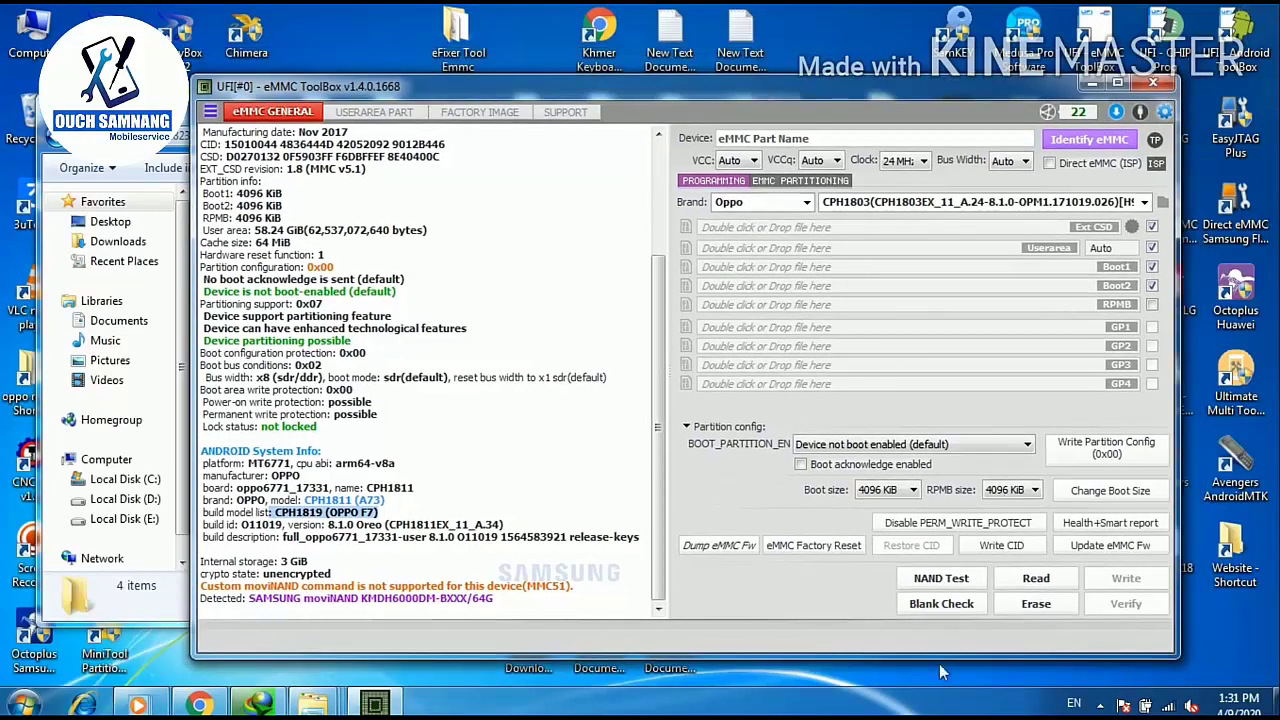
Run an eMMC factory reset on the new chip and erase its Boot1, Boot2 and user area
{"action": "left_click", "coordinate": [822, 547]}
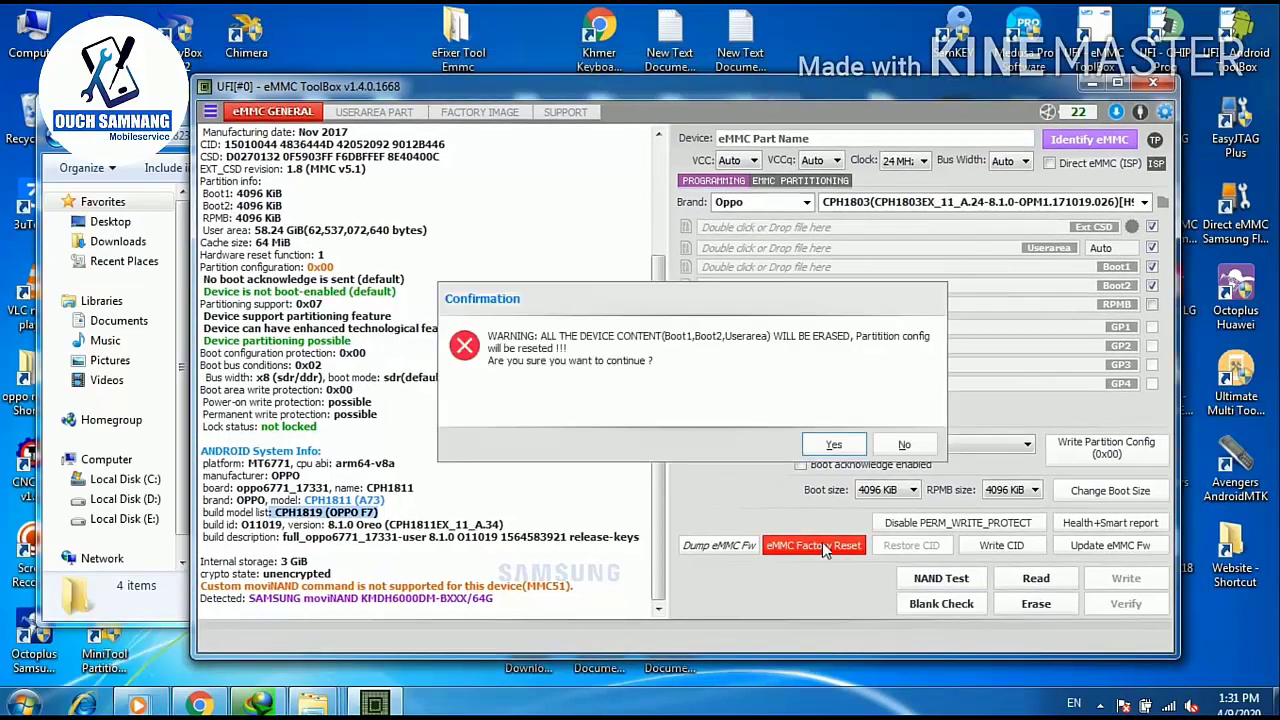
{"action": "left_click", "coordinate": [830, 444]}
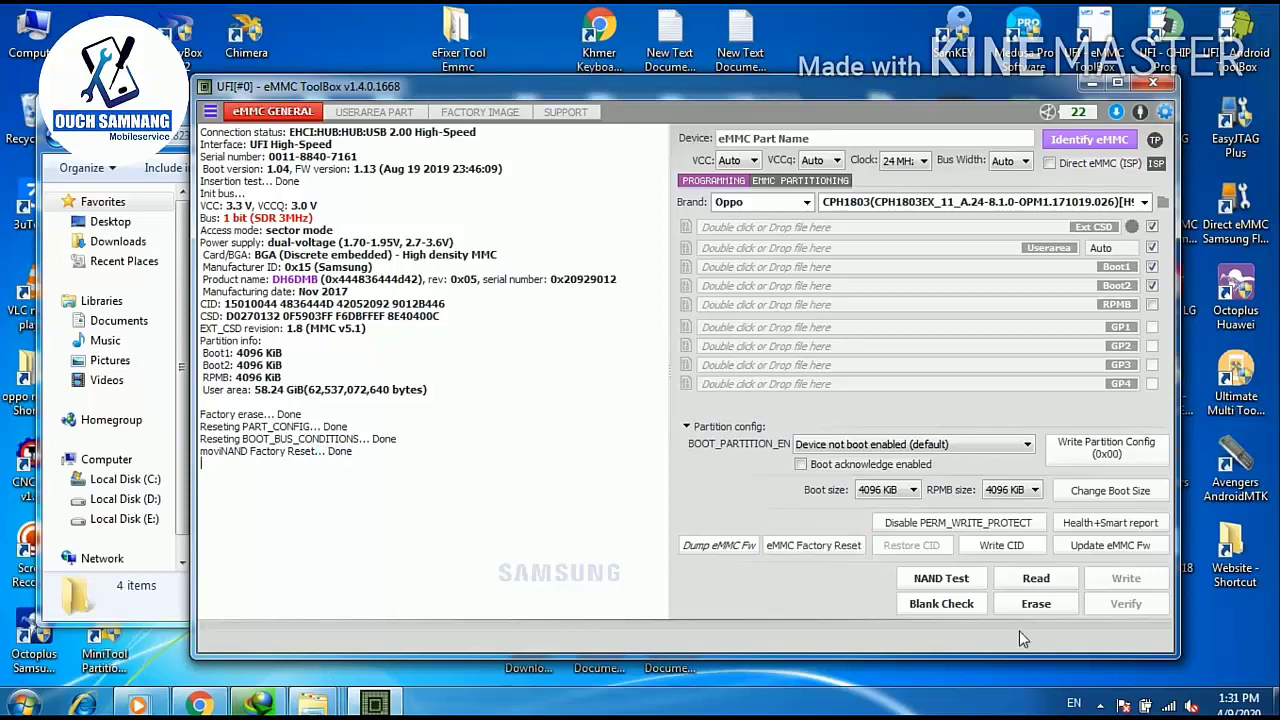
{"action": "left_click", "coordinate": [1036, 606]}
{"action": "left_click", "coordinate": [840, 446]}
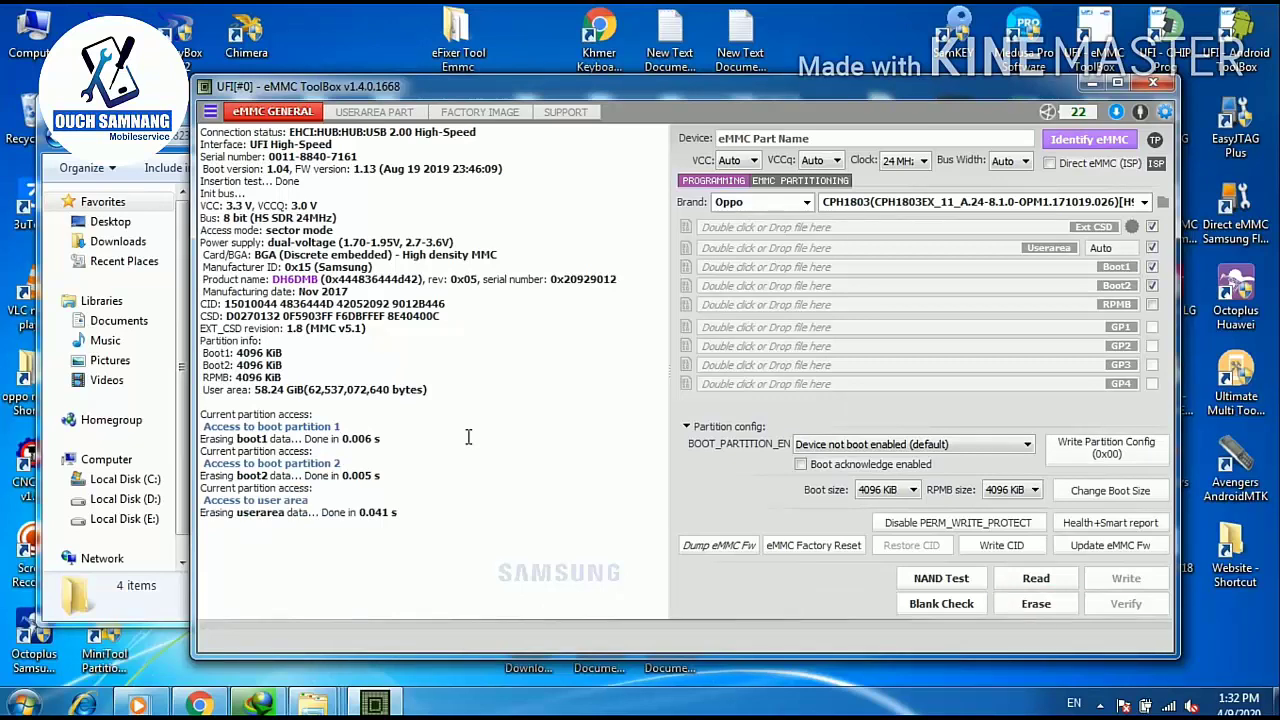
Identify the erased eMMC again to check its partition configuration
{"action": "left_click_drag", "start_coordinate": [355, 511], "coordinate": [200, 512]}
{"action": "left_click", "coordinate": [1089, 139]}
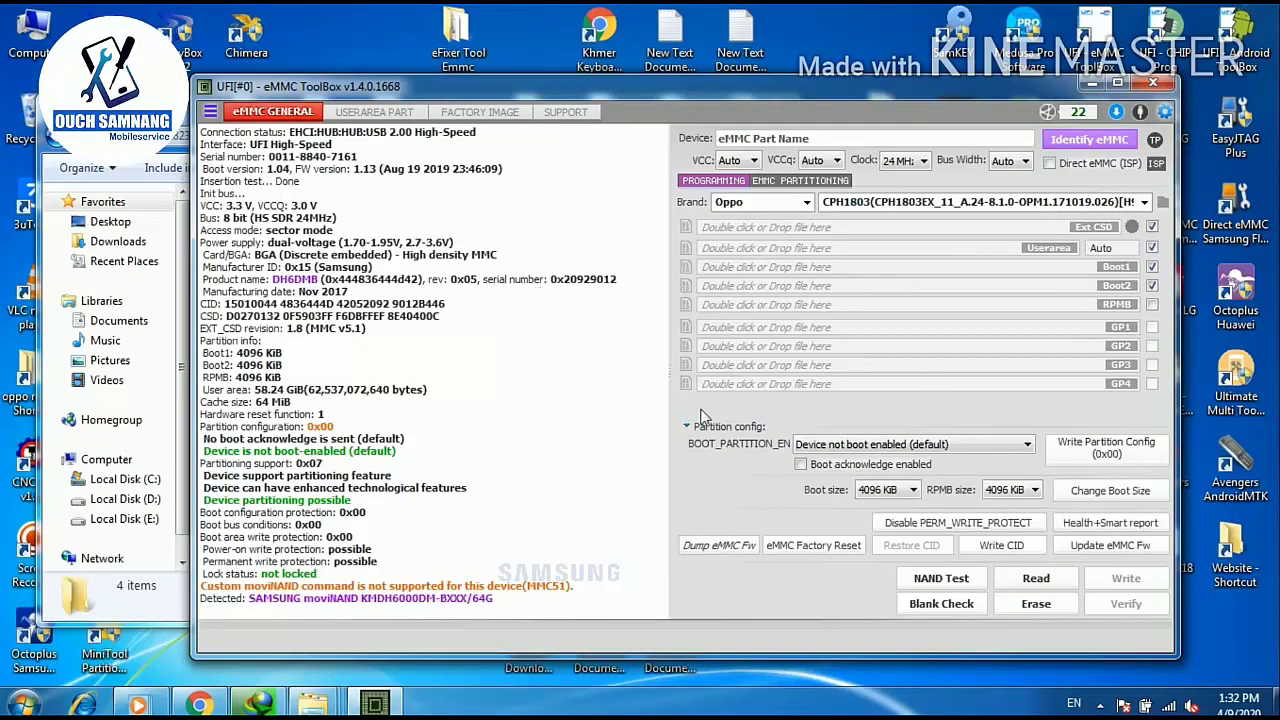
{"action": "left_click_drag", "start_coordinate": [603, 95], "coordinate": [623, 87]}
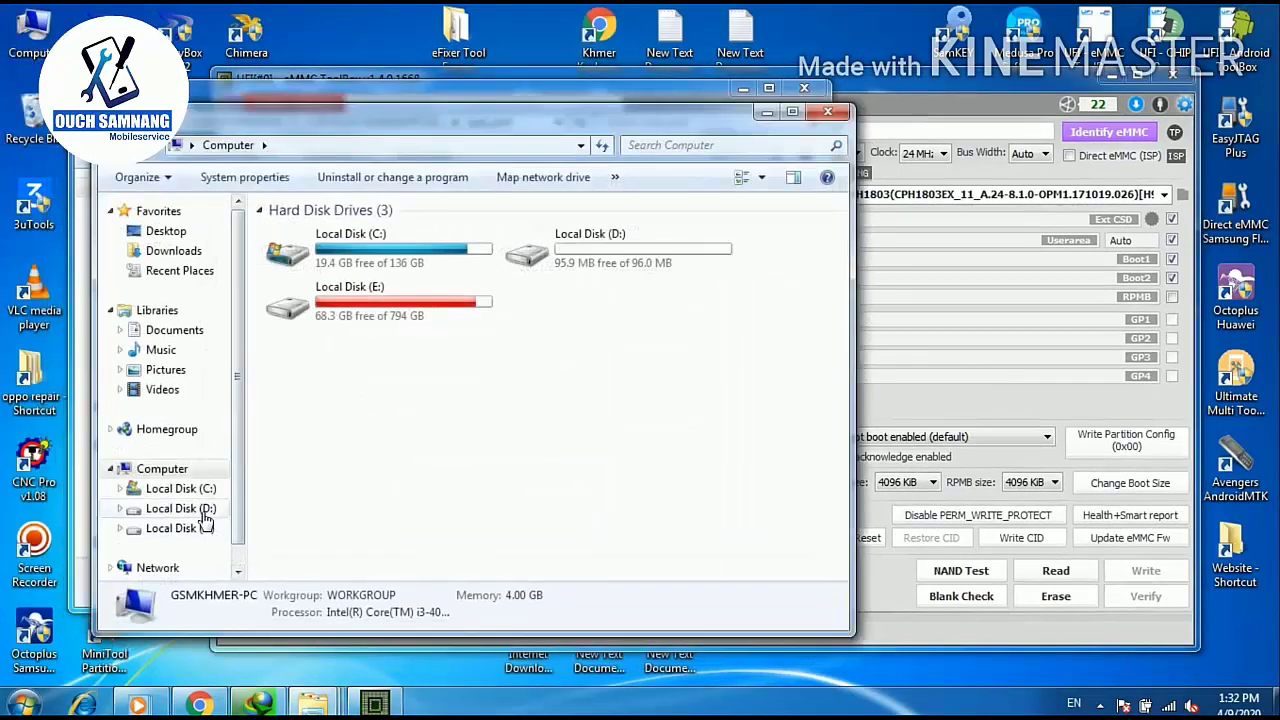
Open the CPH1823 (11_C.16) dump folder under E:\eMMC Dump file\OPPO\F9 and copy its path
{"action": "left_click", "coordinate": [200, 529]}
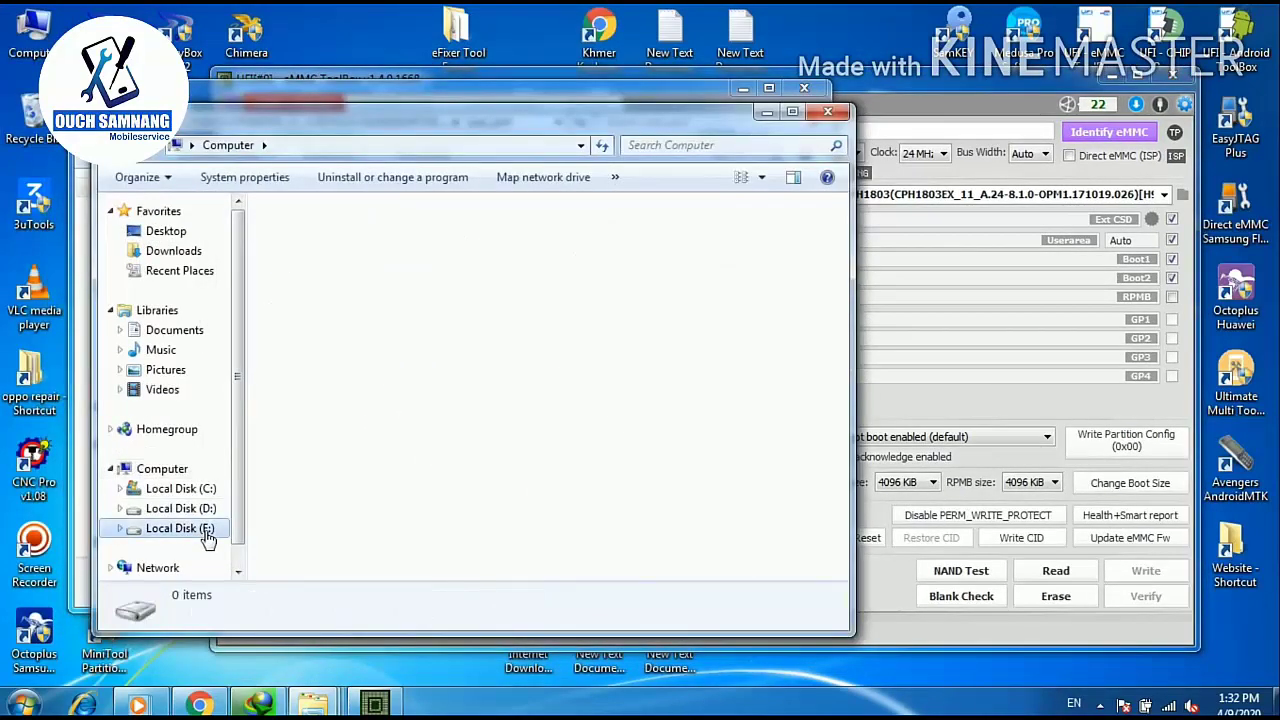
{"action": "double_click", "coordinate": [320, 367]}
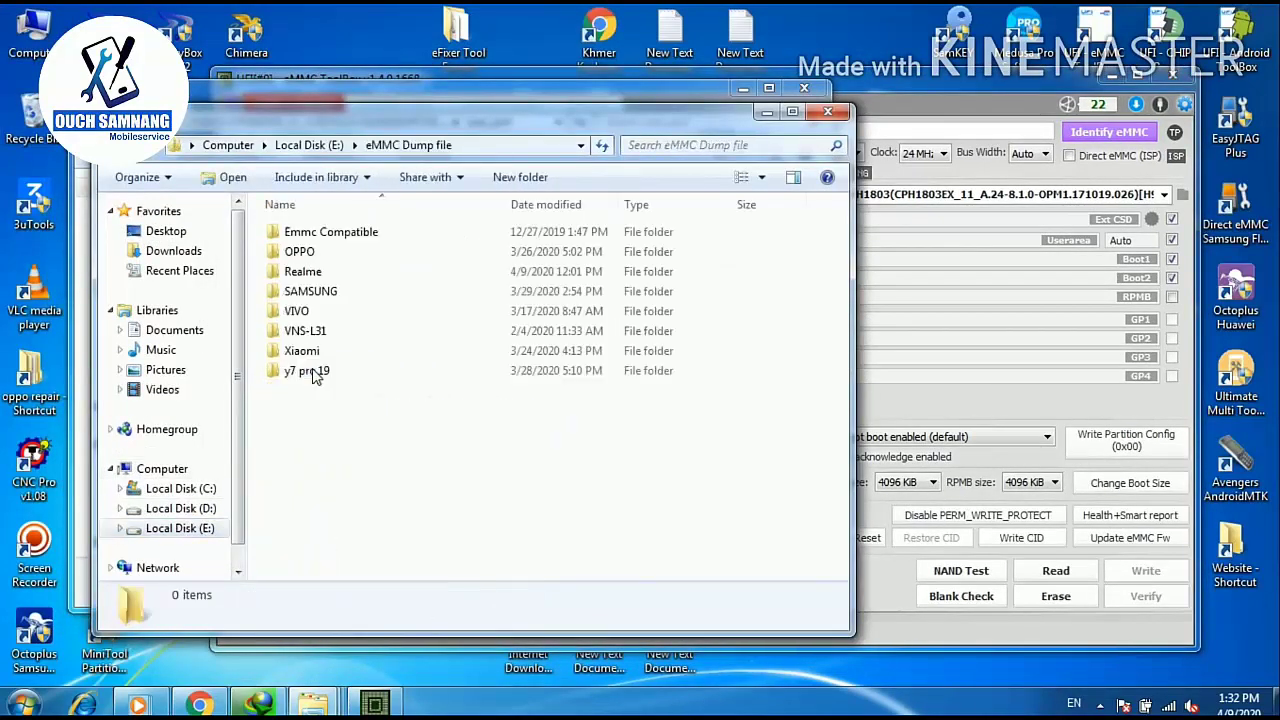
{"action": "double_click", "coordinate": [299, 249]}
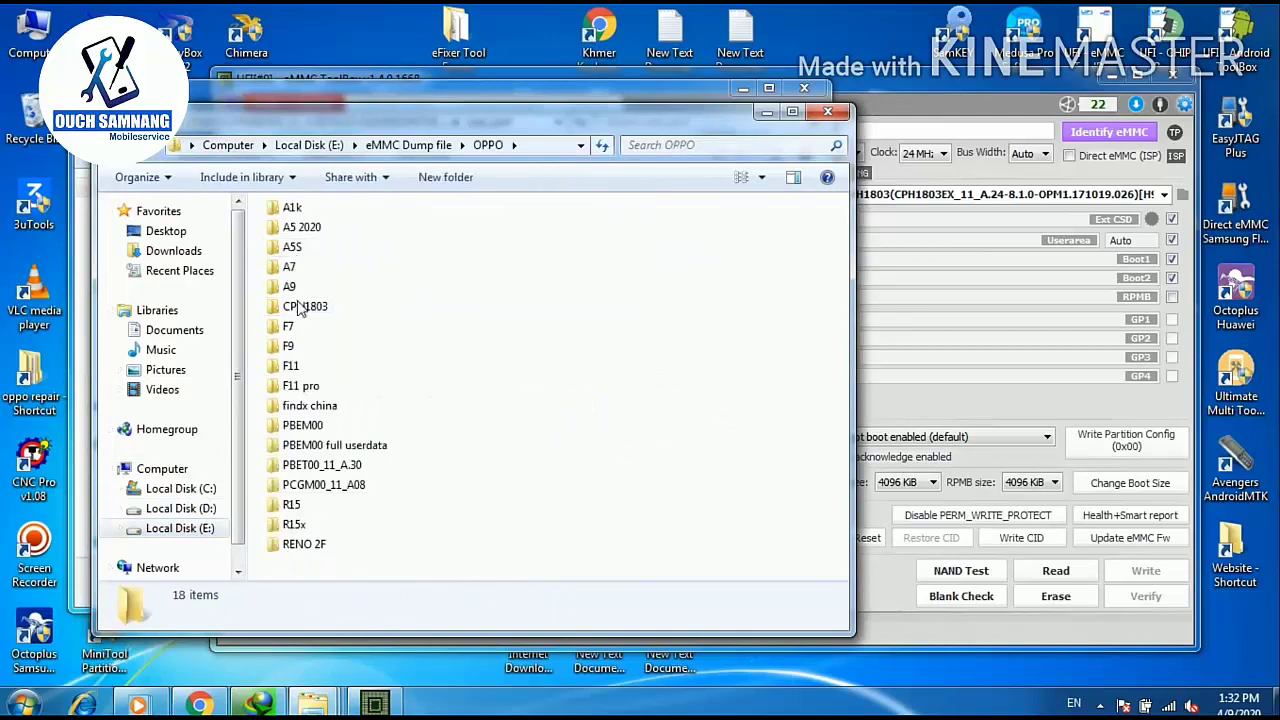
{"action": "double_click", "coordinate": [300, 347]}
{"action": "double_click", "coordinate": [455, 233]}
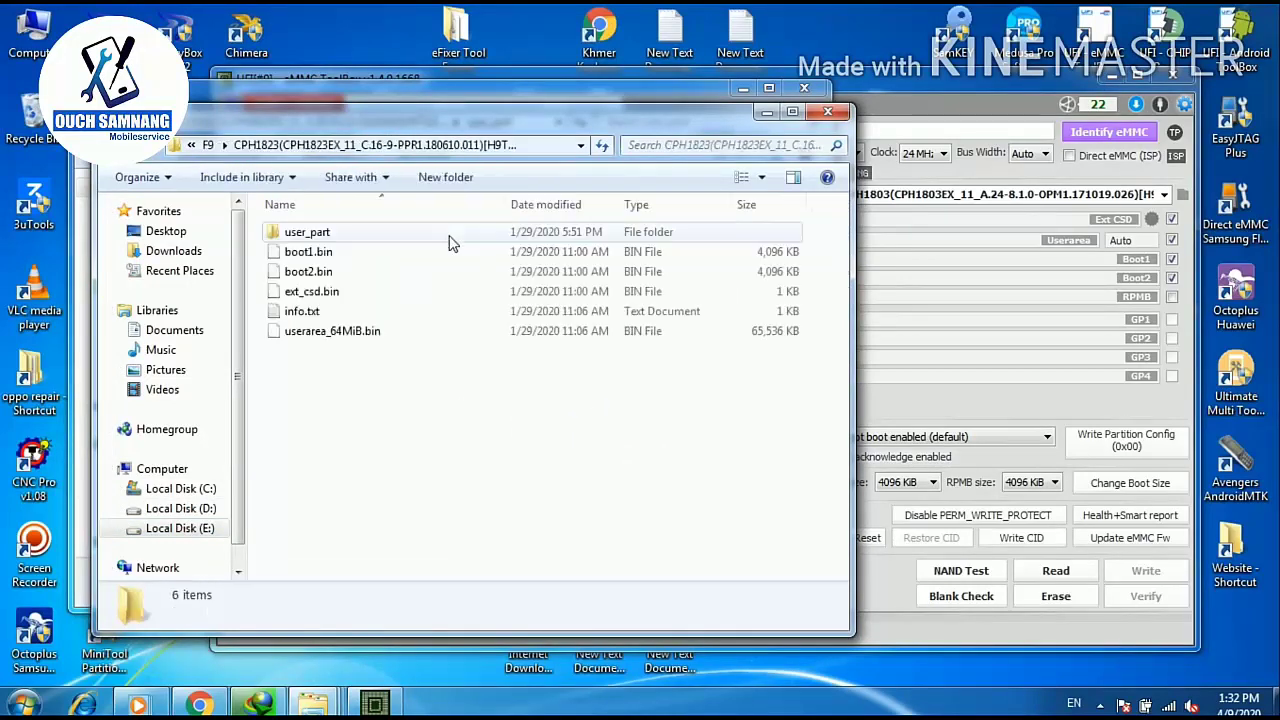
{"action": "left_click", "coordinate": [543, 150]}
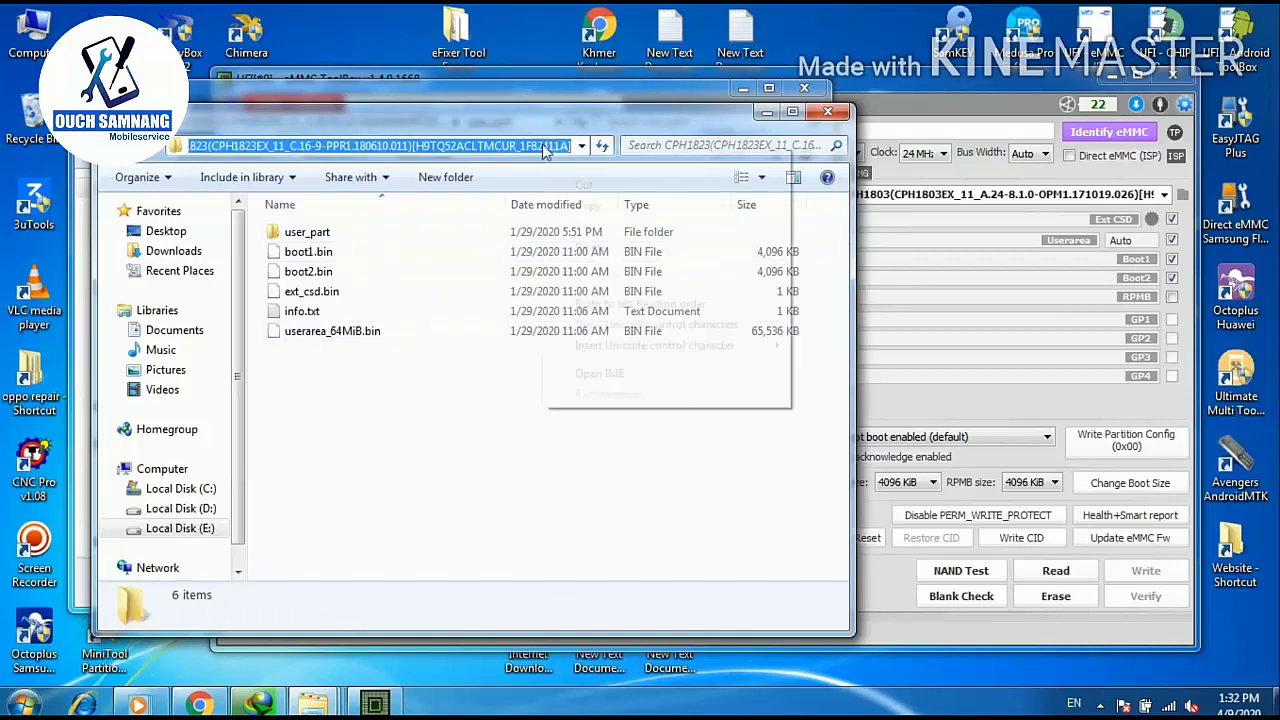
{"action": "right_click", "coordinate": [548, 148]}
{"action": "left_click", "coordinate": [575, 126]}
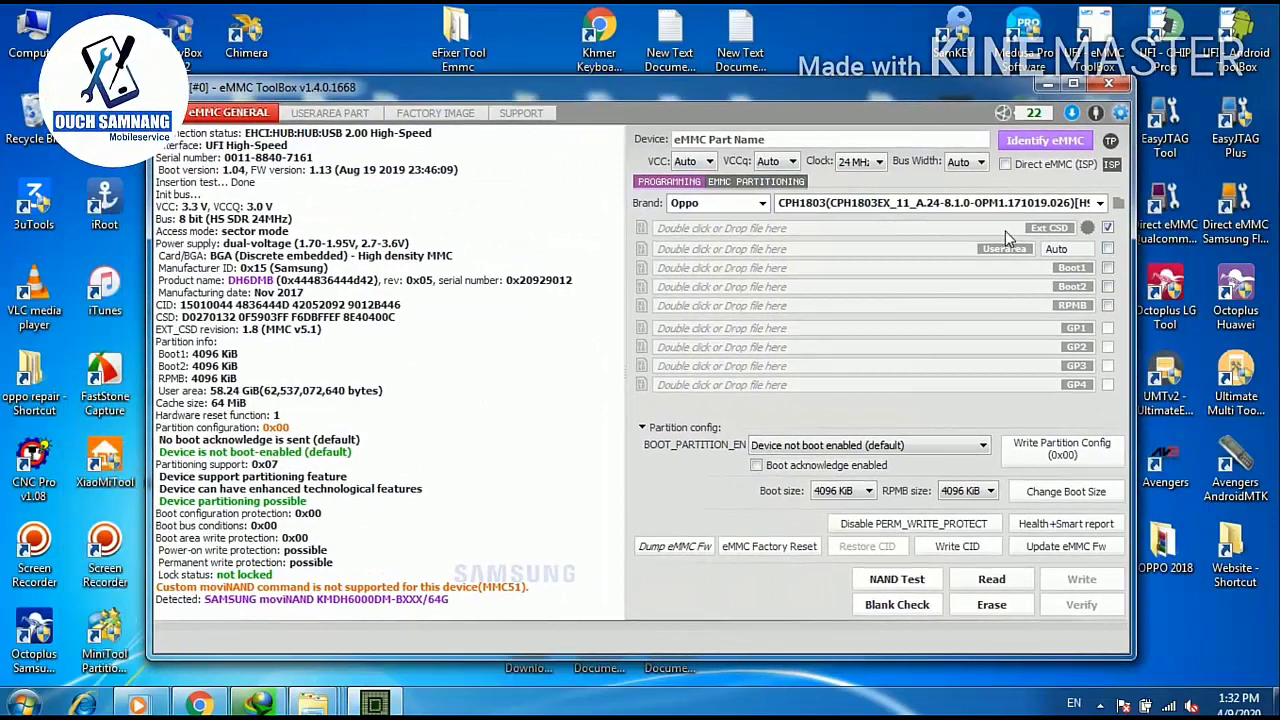
Load ext_csd.bin from the copied F9 dump folder path as the Ext CSD file
{"action": "left_click", "coordinate": [1005, 247]}
{"action": "left_click", "coordinate": [478, 148]}
{"action": "right_click", "coordinate": [480, 148]}
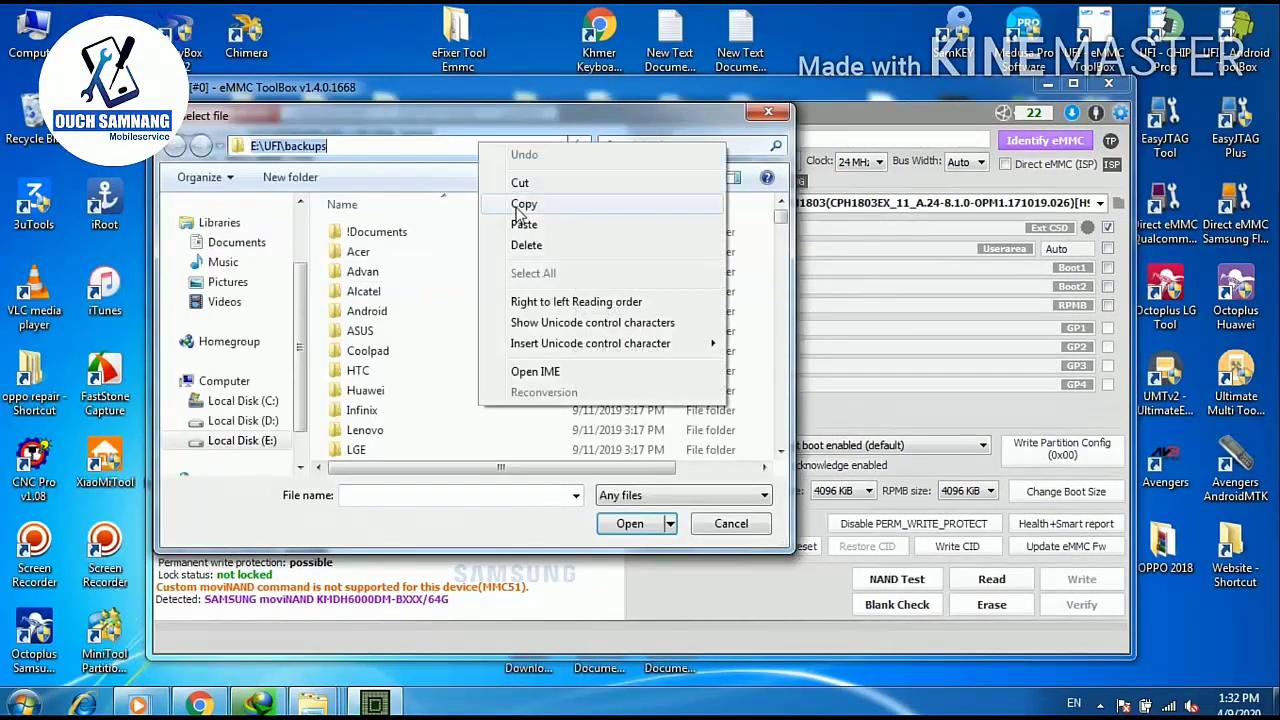
{"action": "left_click", "coordinate": [528, 223]}
{"action": "key", "text": "Return"}
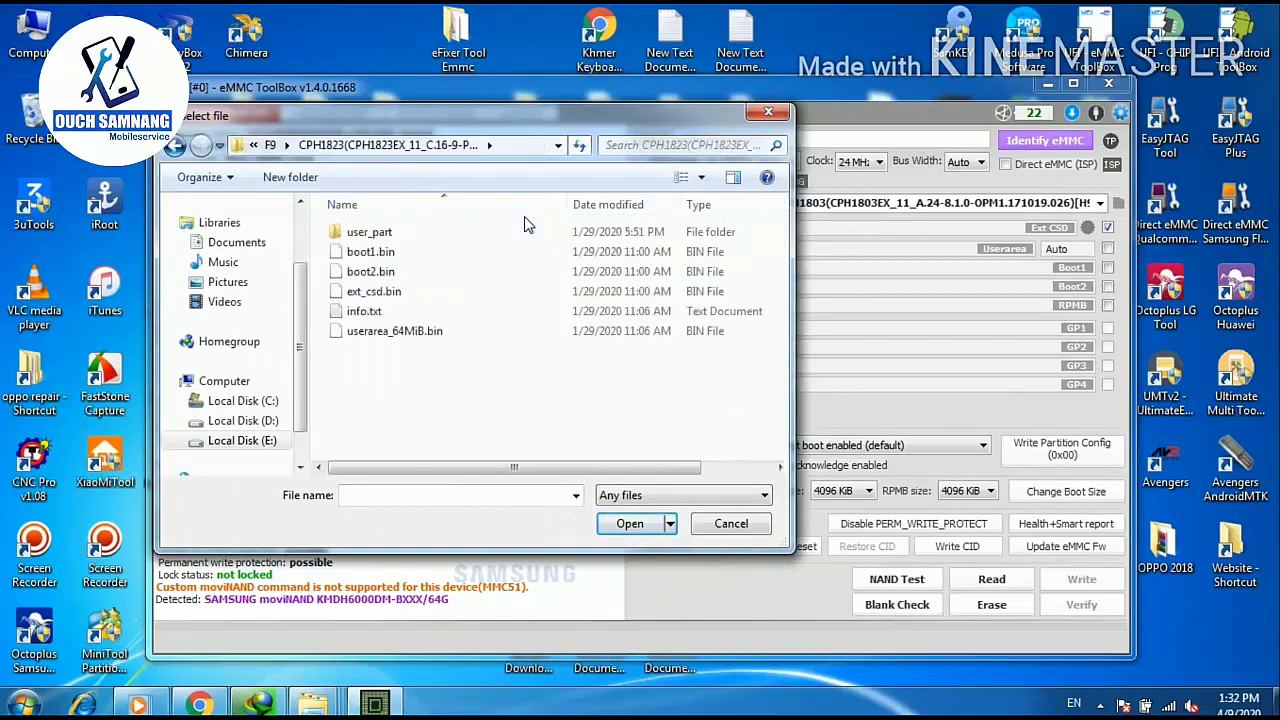
{"action": "left_click", "coordinate": [373, 291]}
{"action": "left_click", "coordinate": [628, 524]}
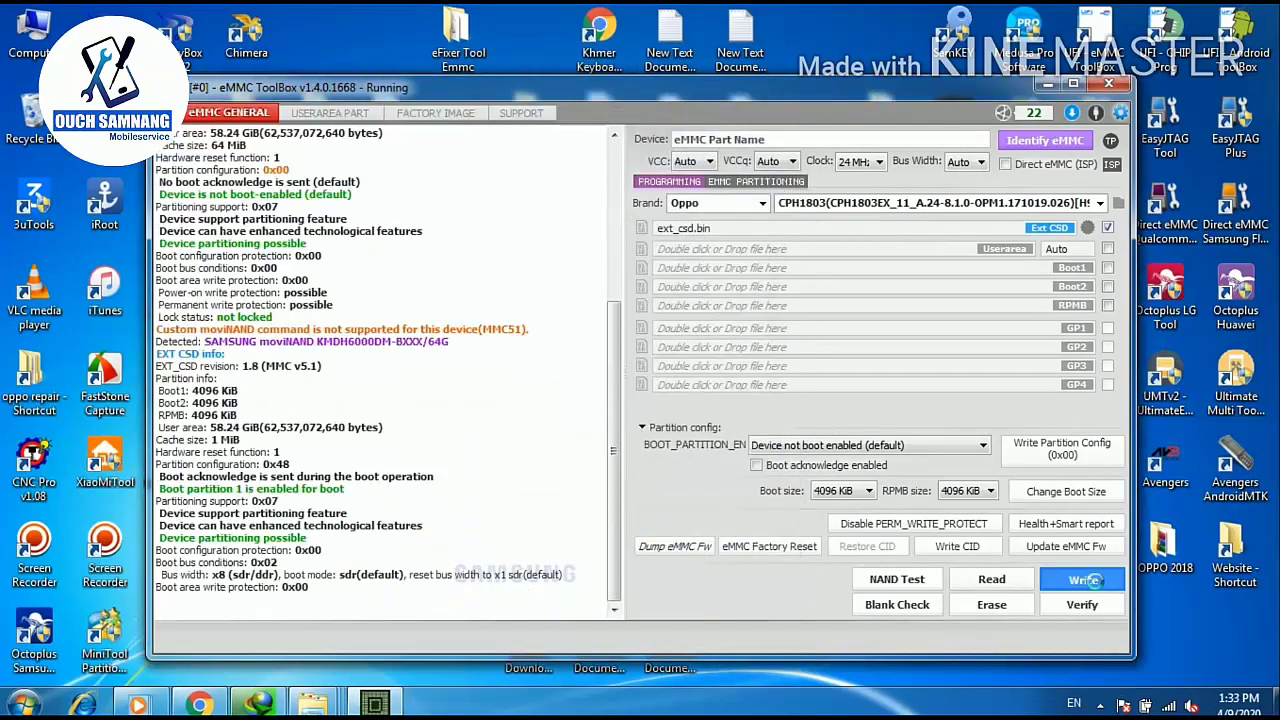
Write the loaded Ext CSD to the new eMMC and identify the chip again
{"action": "left_click", "coordinate": [1080, 579]}
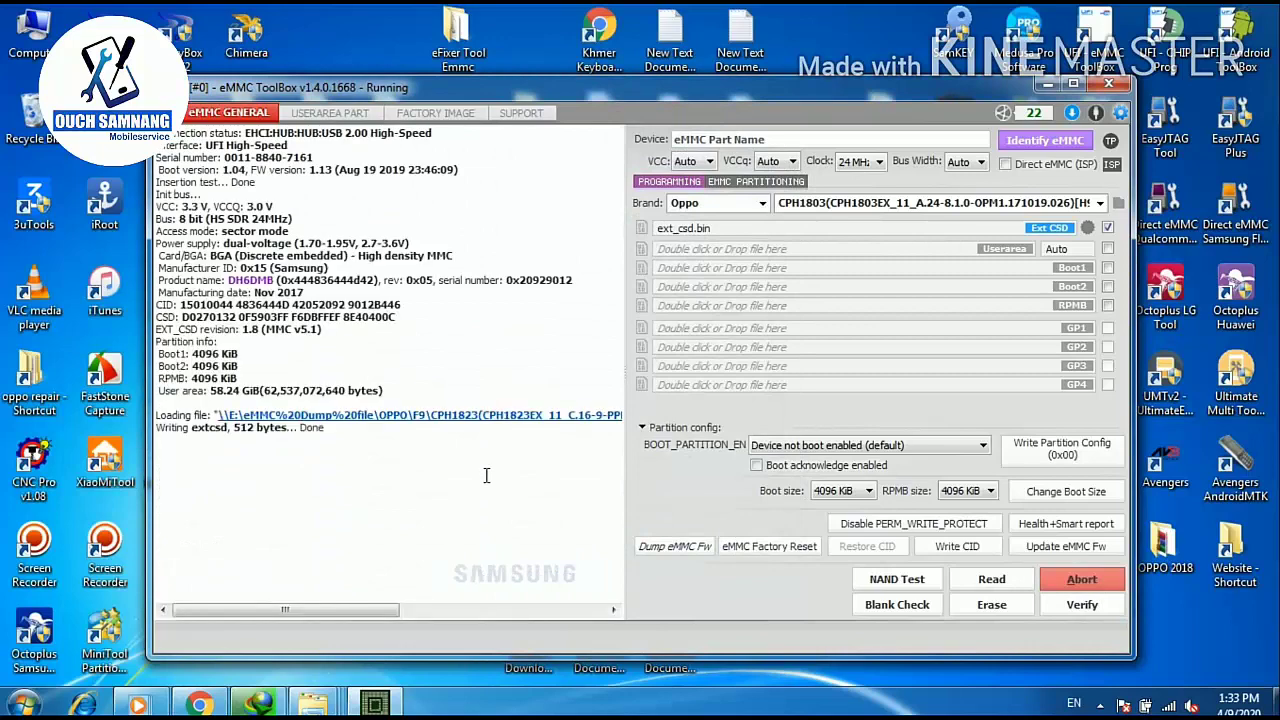
{"action": "left_click", "coordinate": [1064, 147]}
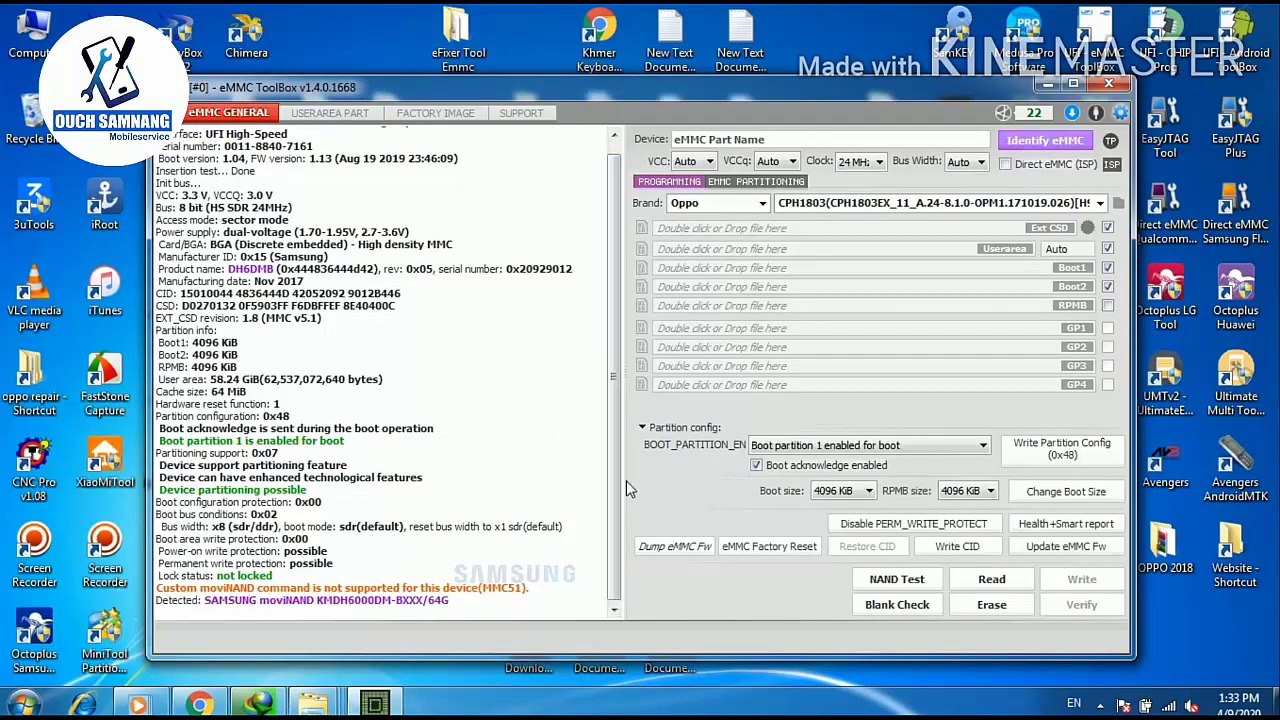
{"action": "left_click_drag", "start_coordinate": [762, 106], "coordinate": [780, 97]}
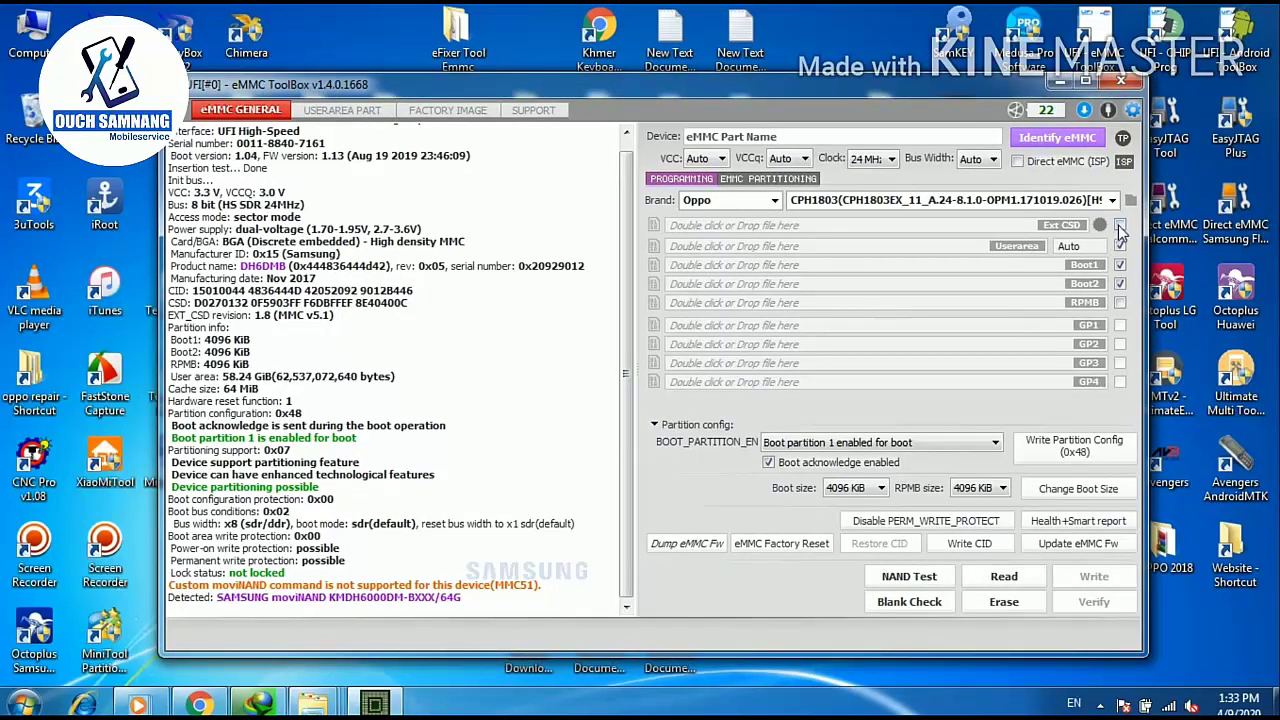
Load userarea_64MiB.bin from the copied F9 dump folder path as the Userarea file
{"action": "double_click", "coordinate": [970, 250]}
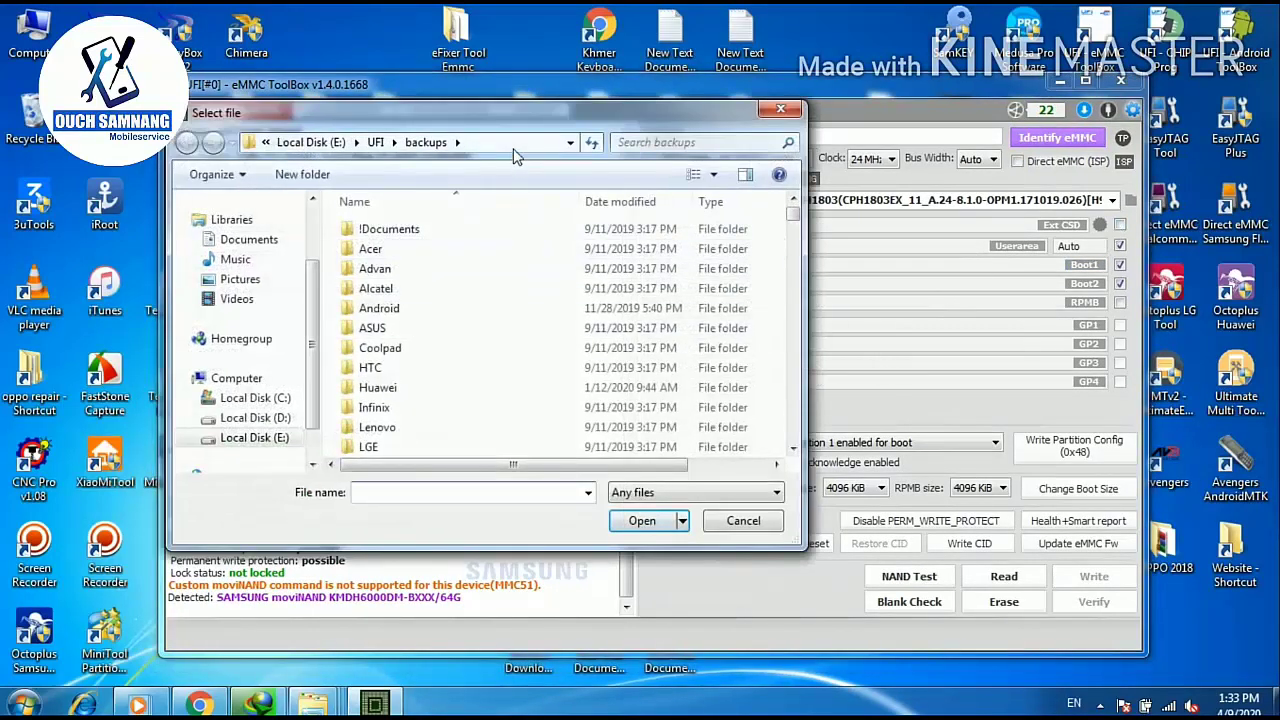
{"action": "left_click", "coordinate": [512, 143]}
{"action": "right_click", "coordinate": [512, 145]}
{"action": "left_click", "coordinate": [558, 228]}
{"action": "key", "text": "Return"}
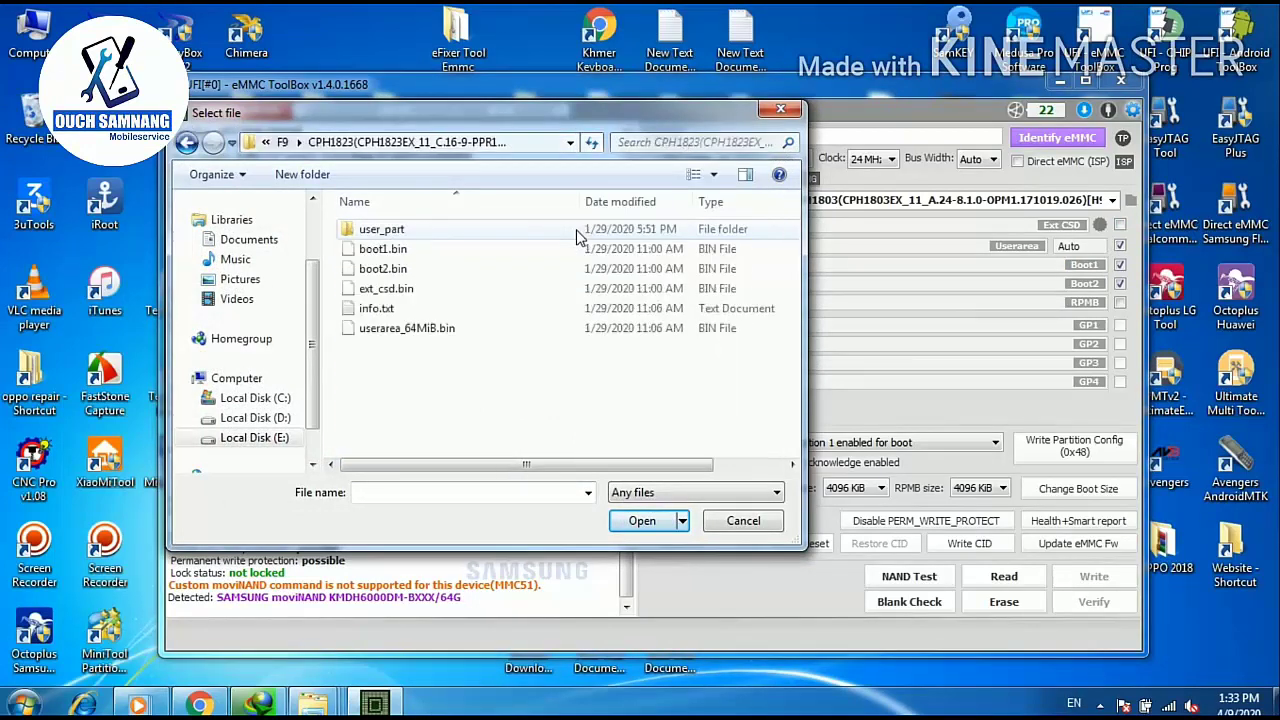
{"action": "left_click", "coordinate": [407, 328]}
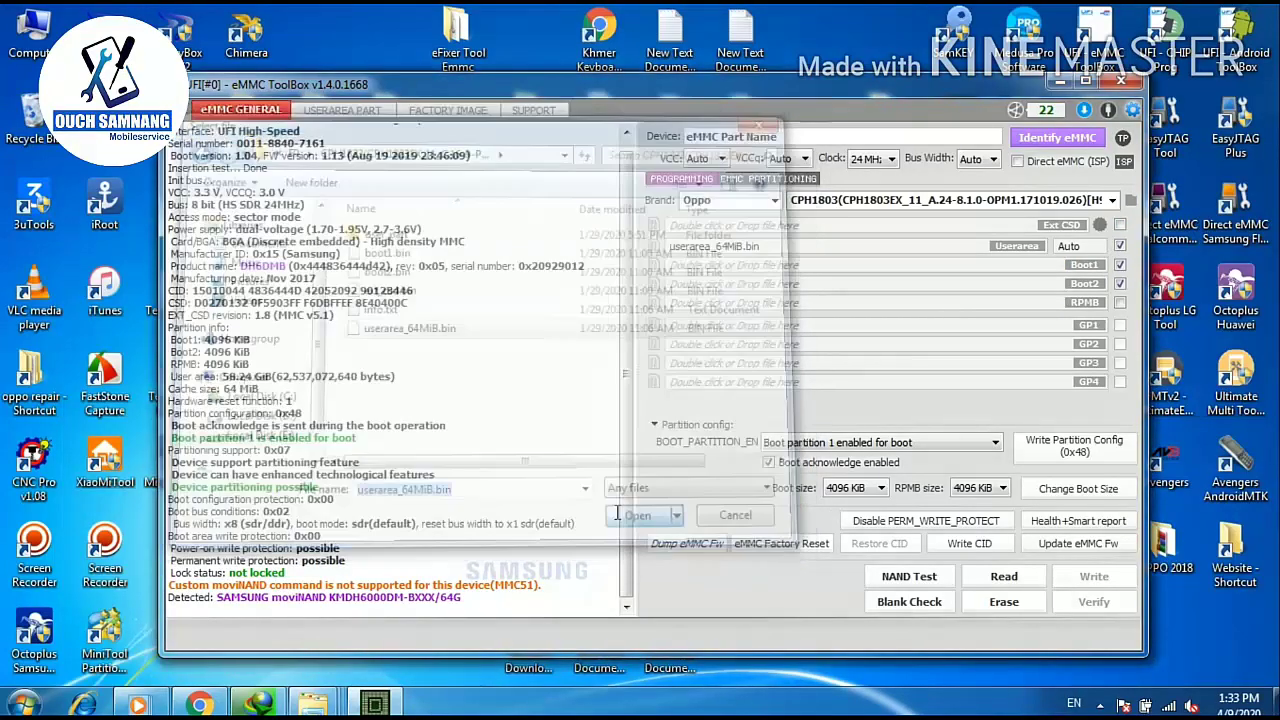
{"action": "left_click", "coordinate": [642, 520]}
Set the Userarea write size to 64 MiB
{"action": "left_click", "coordinate": [1063, 256]}
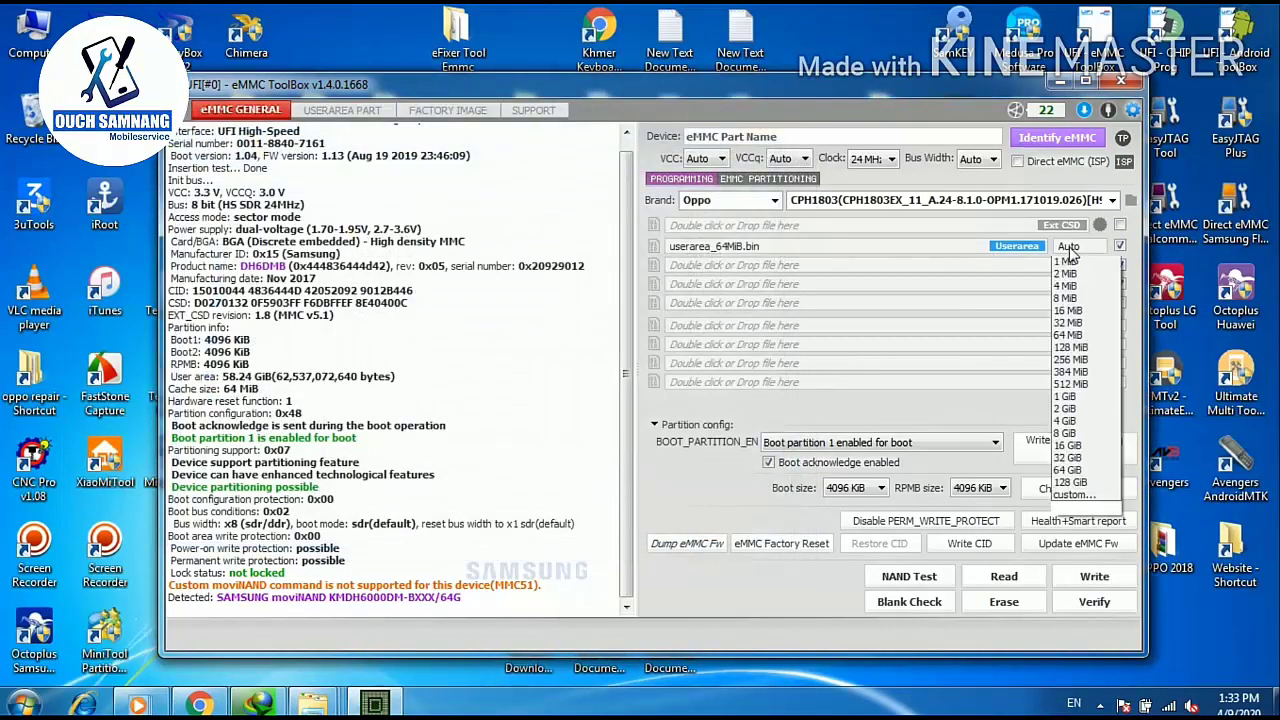
{"action": "left_click", "coordinate": [1072, 352]}
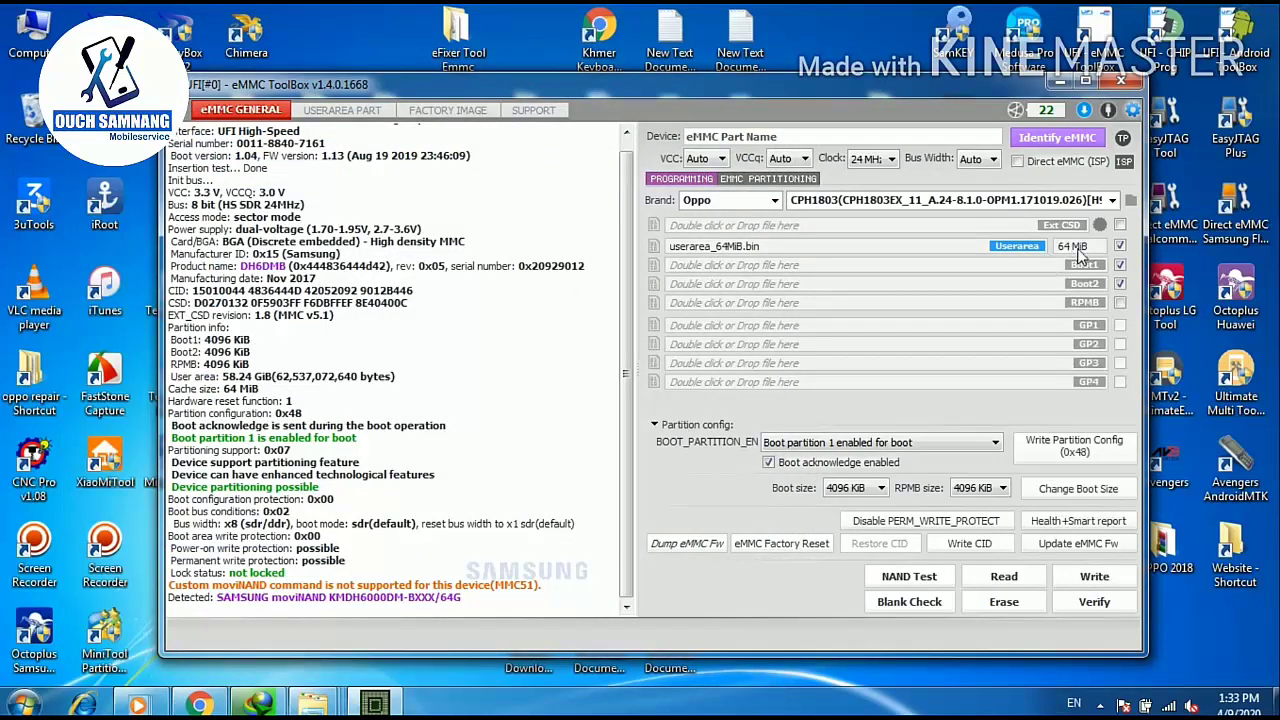
{"action": "left_click", "coordinate": [1100, 705]}
{"action": "left_click", "coordinate": [940, 98]}
Load boot1.bin from the copied F9 dump folder path as the Boot1 file
{"action": "double_click", "coordinate": [908, 276]}
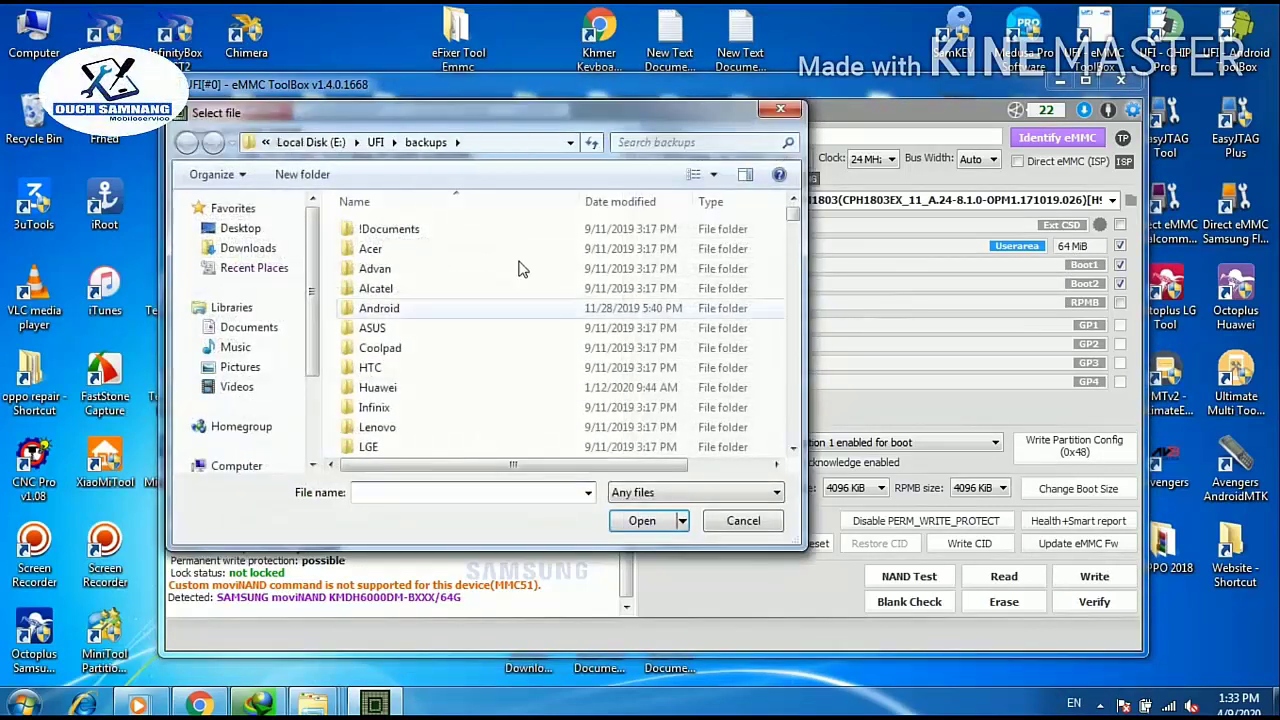
{"action": "left_click", "coordinate": [486, 143]}
{"action": "right_click", "coordinate": [486, 143]}
{"action": "left_click", "coordinate": [536, 220]}
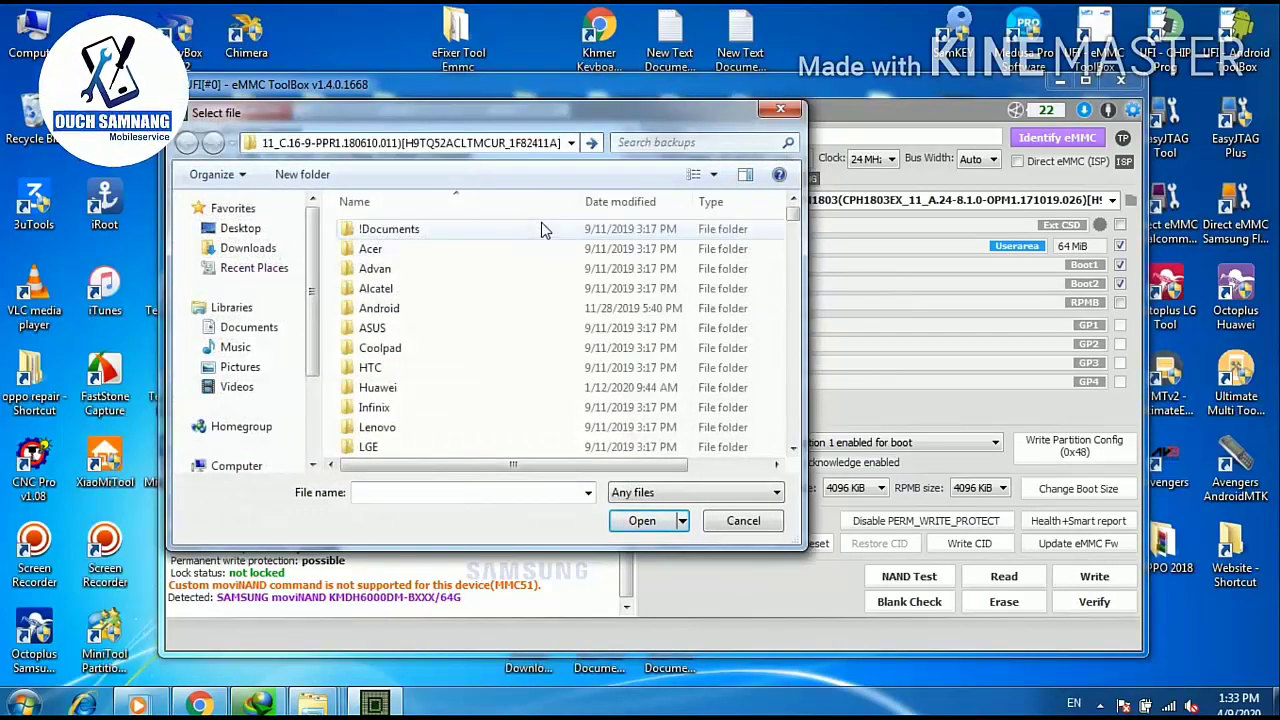
{"action": "key", "text": "Return"}
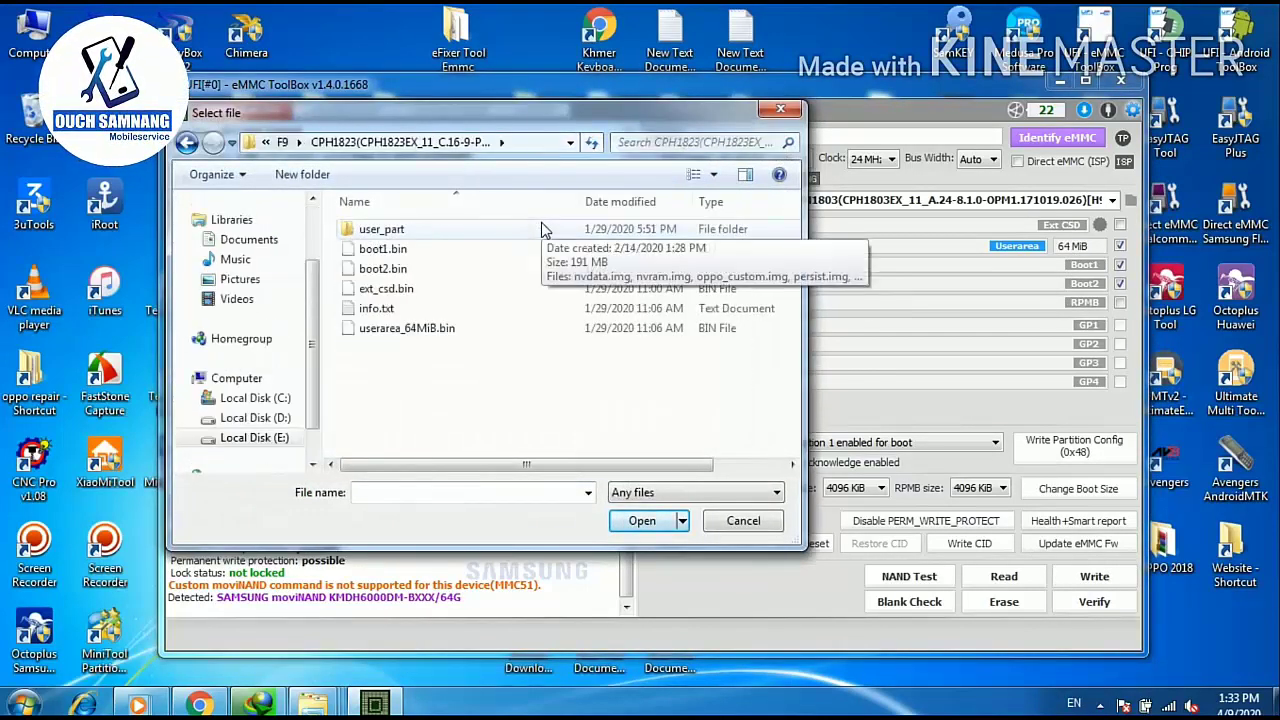
{"action": "left_click", "coordinate": [385, 249]}
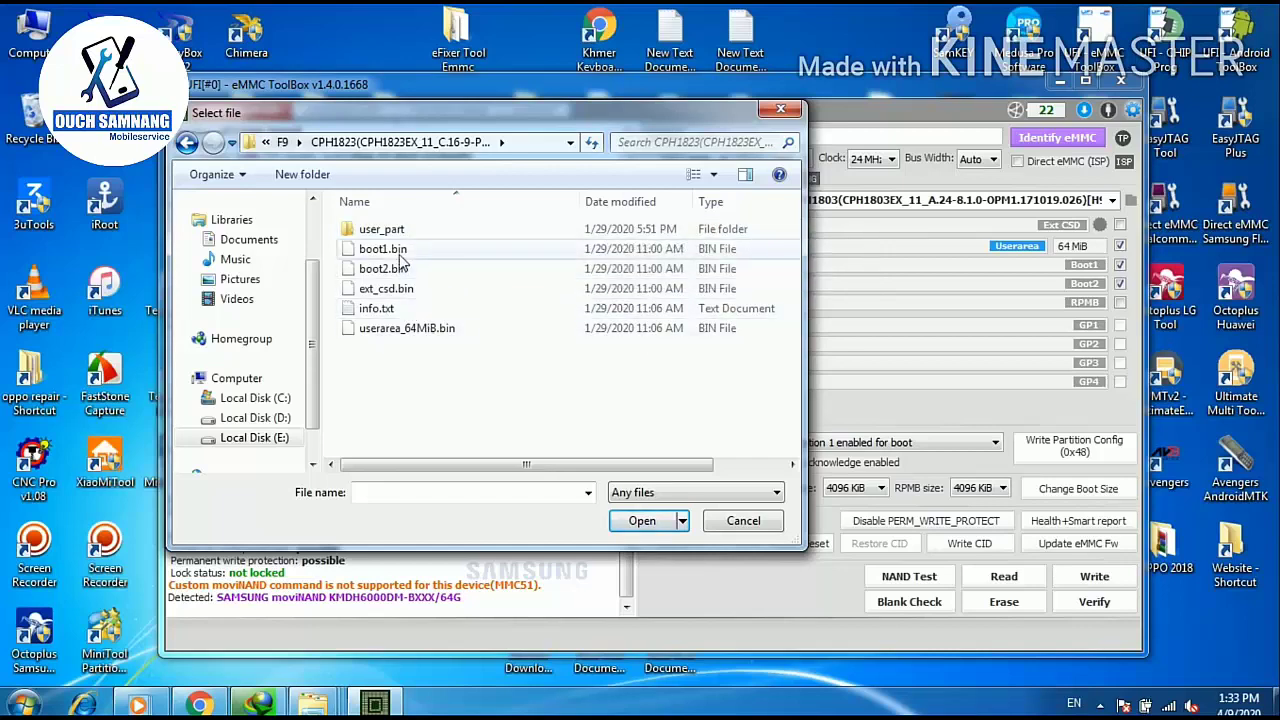
{"action": "left_click", "coordinate": [637, 528]}
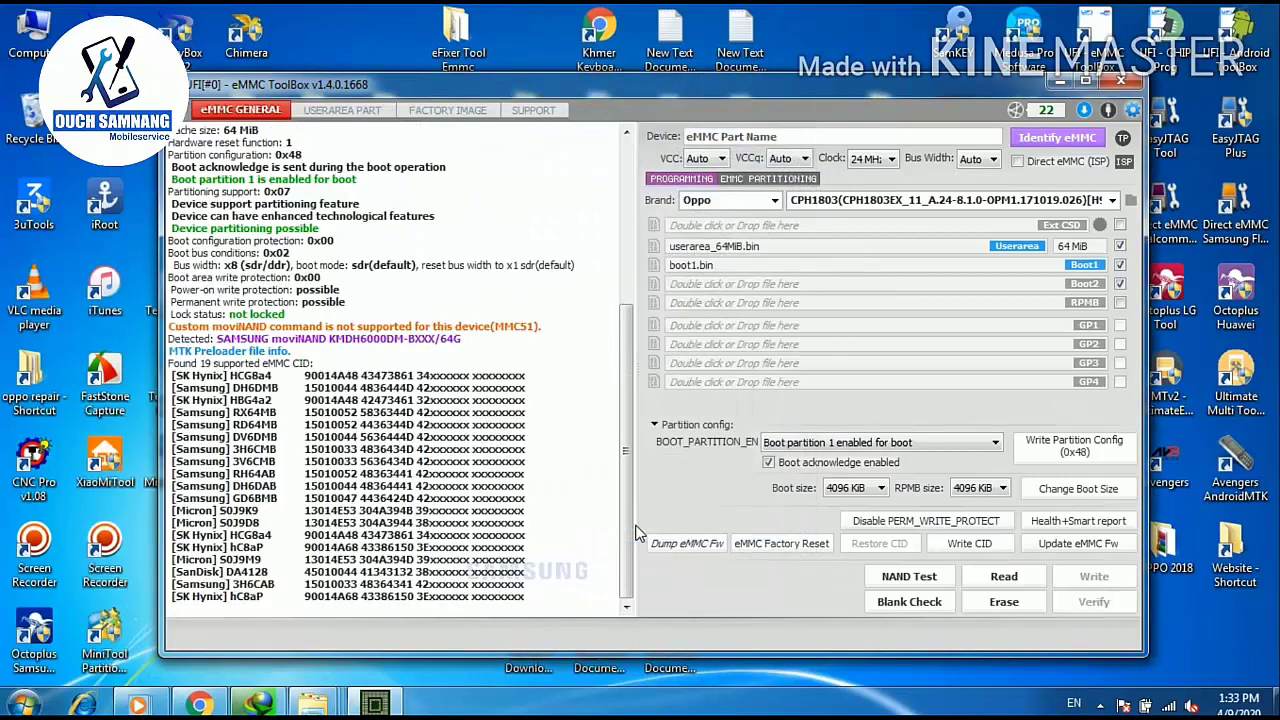
Load boot2.bin from the copied F9 dump folder path as the Boot2 file
{"action": "double_click", "coordinate": [762, 284]}
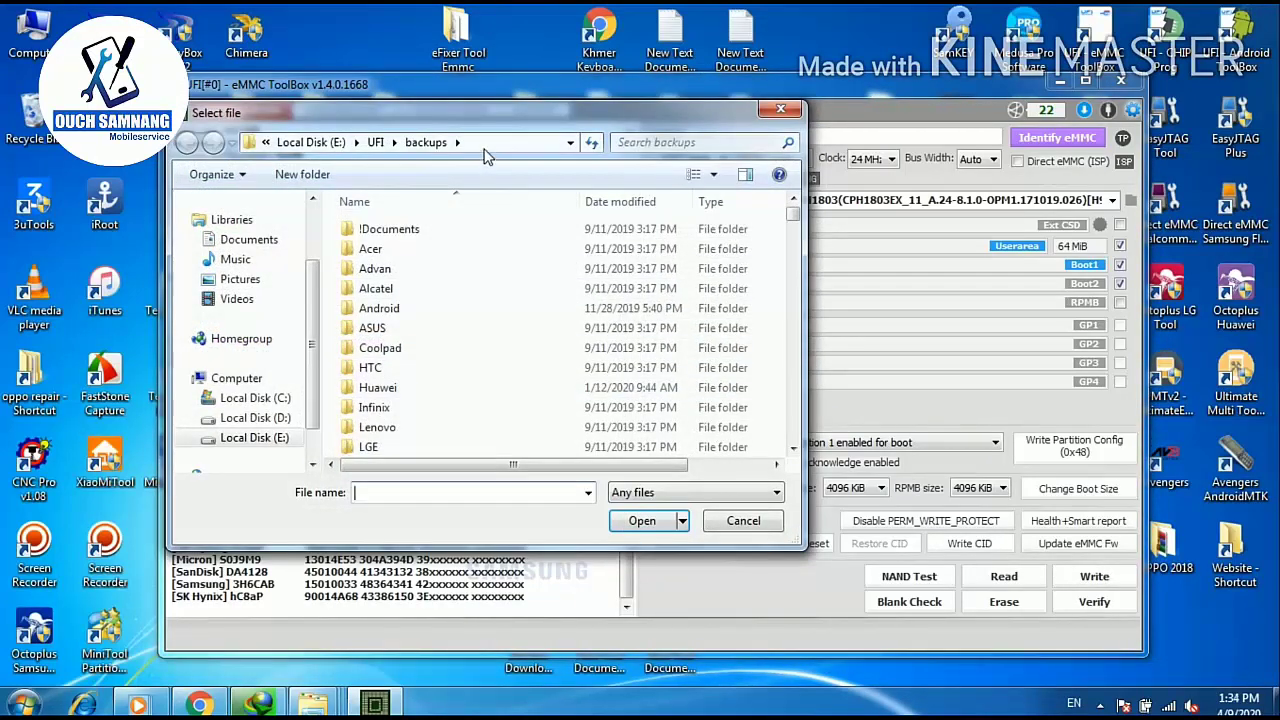
{"action": "left_click", "coordinate": [484, 142]}
{"action": "right_click", "coordinate": [484, 142]}
{"action": "left_click", "coordinate": [540, 226]}
{"action": "key", "text": "Return"}
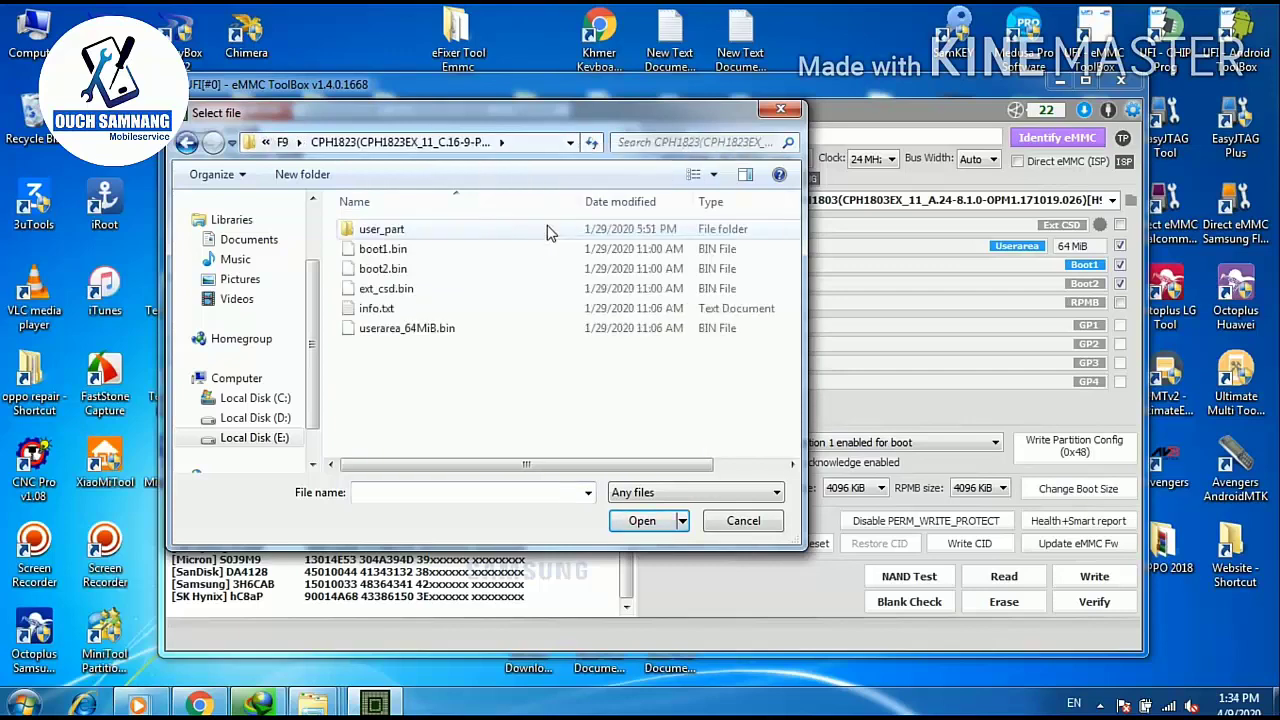
{"action": "left_click", "coordinate": [390, 270]}
{"action": "left_click", "coordinate": [642, 521]}
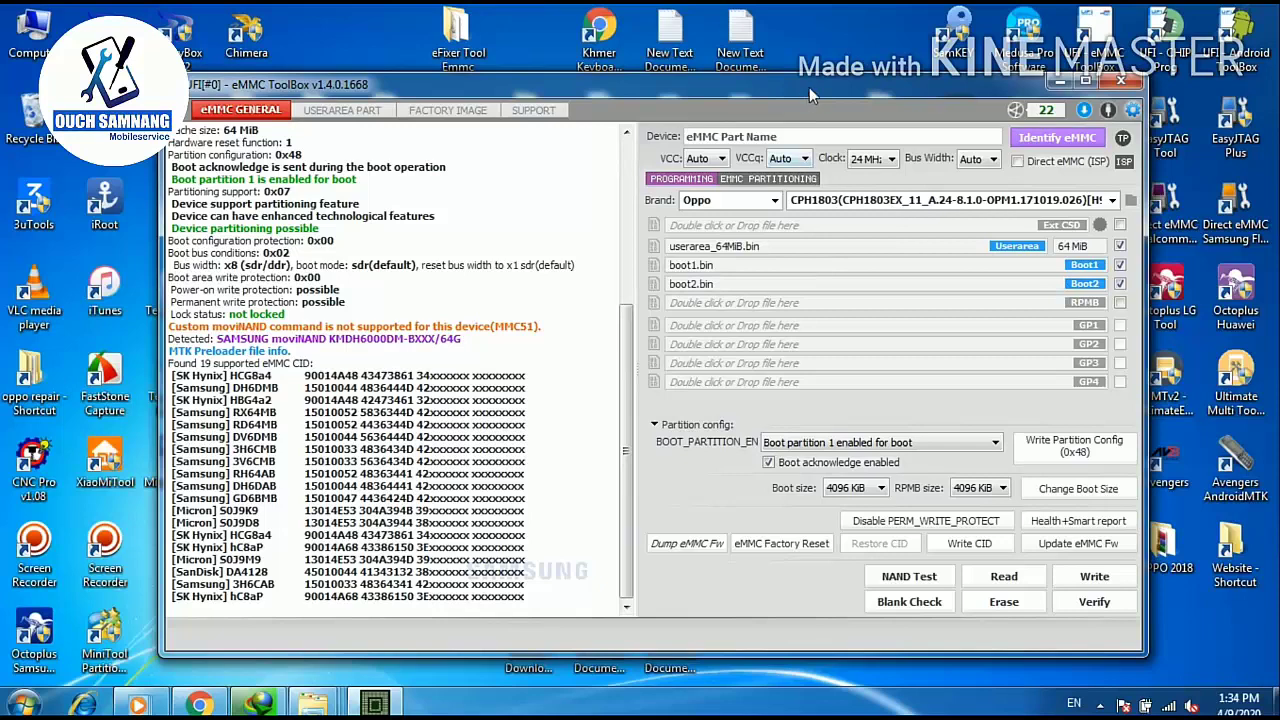
Write the loaded Userarea, Boot1 and Boot2 files to the new eMMC and identify the chip again
{"action": "left_click_drag", "start_coordinate": [810, 95], "coordinate": [800, 101]}
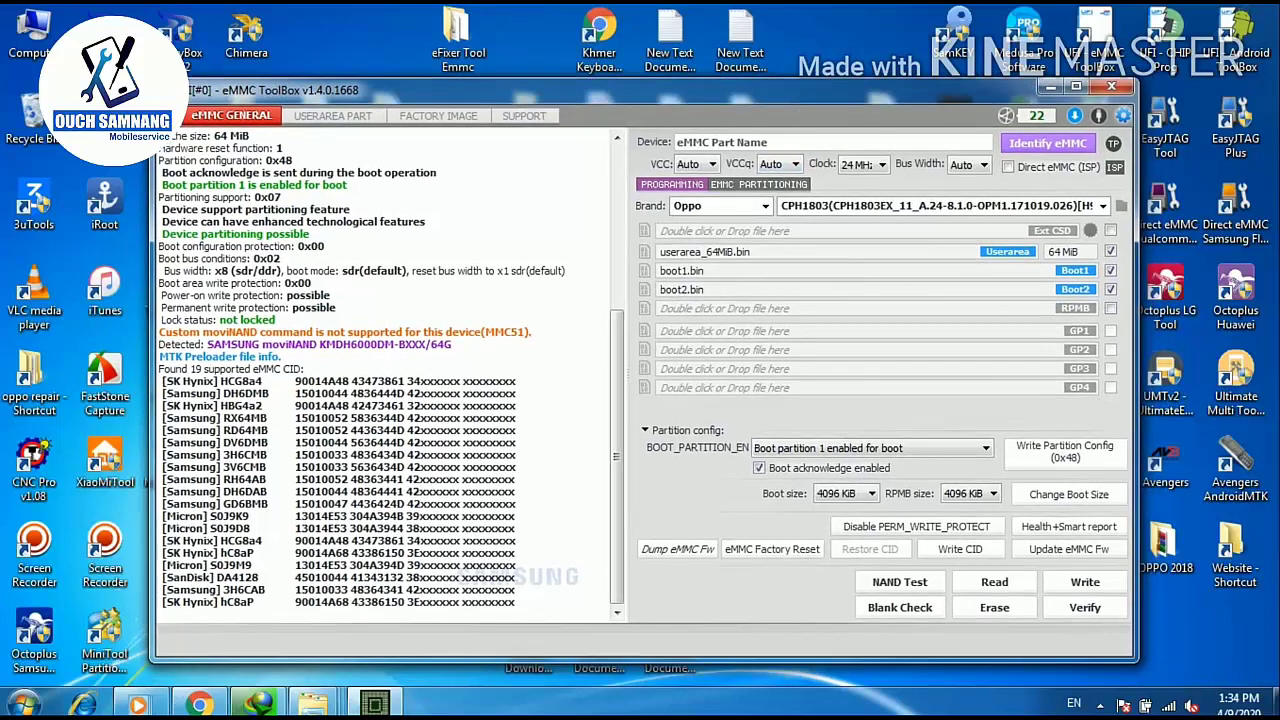
{"action": "left_click", "coordinate": [1085, 581]}
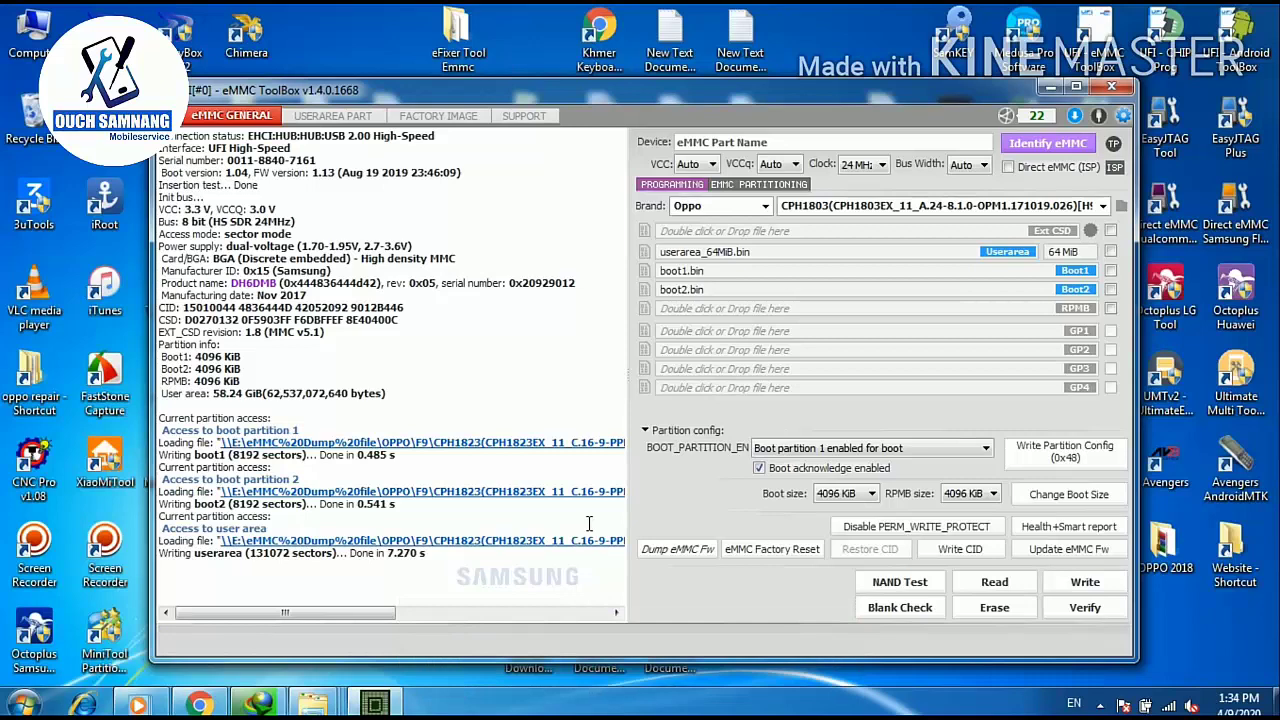
{"action": "left_click_drag", "start_coordinate": [708, 104], "coordinate": [695, 107]}
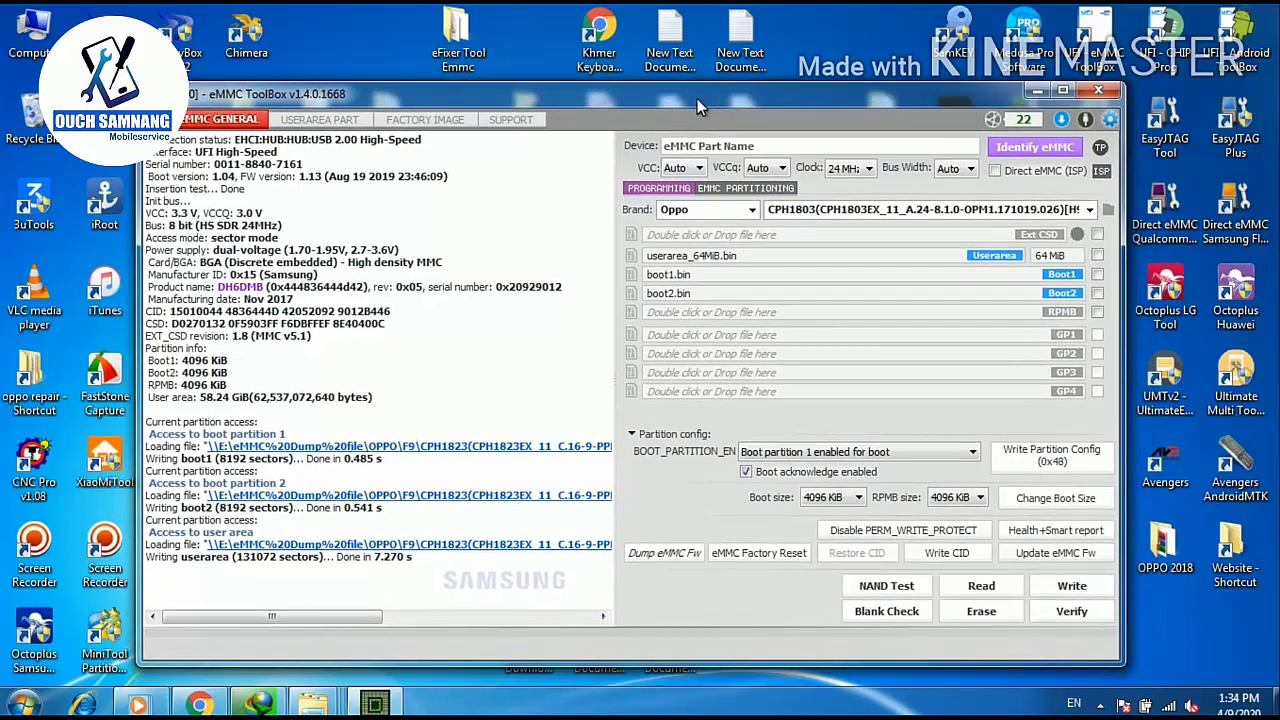
{"action": "left_click", "coordinate": [1049, 146]}
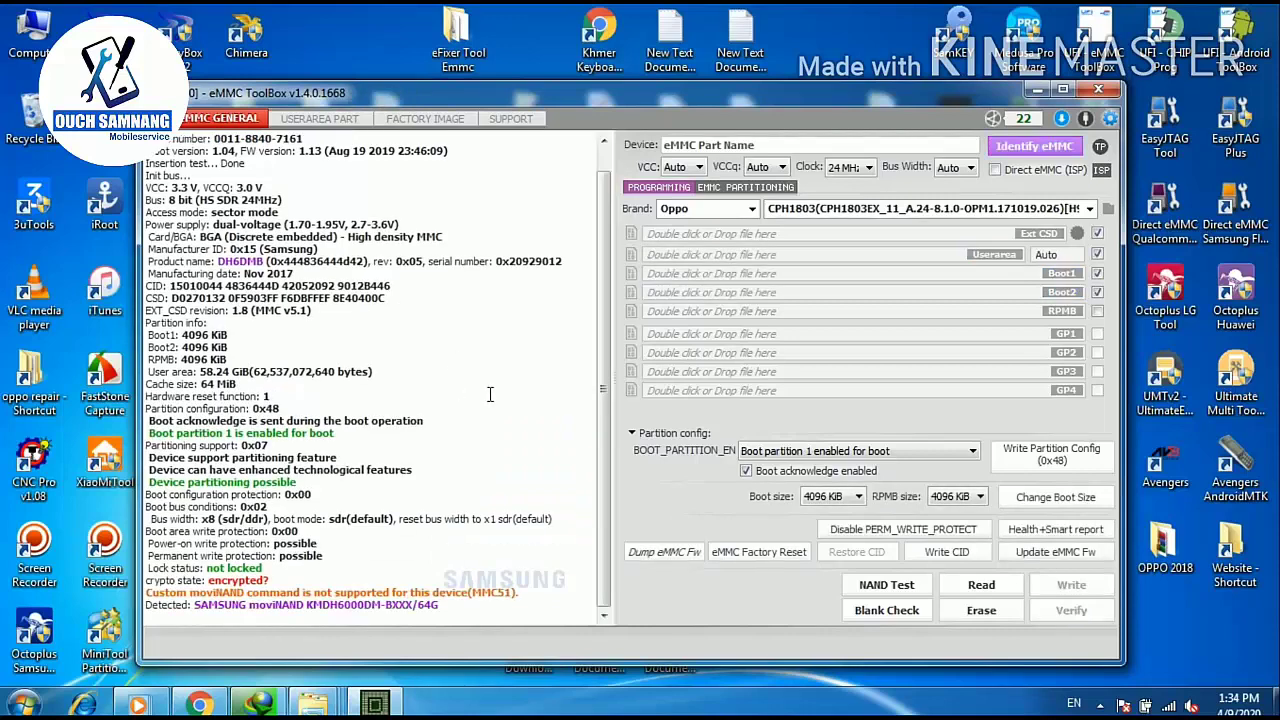
Show the user area partitions and browse to the F9 dump's user_part folder for the oppo_custom partition image
{"action": "left_click", "coordinate": [335, 120]}
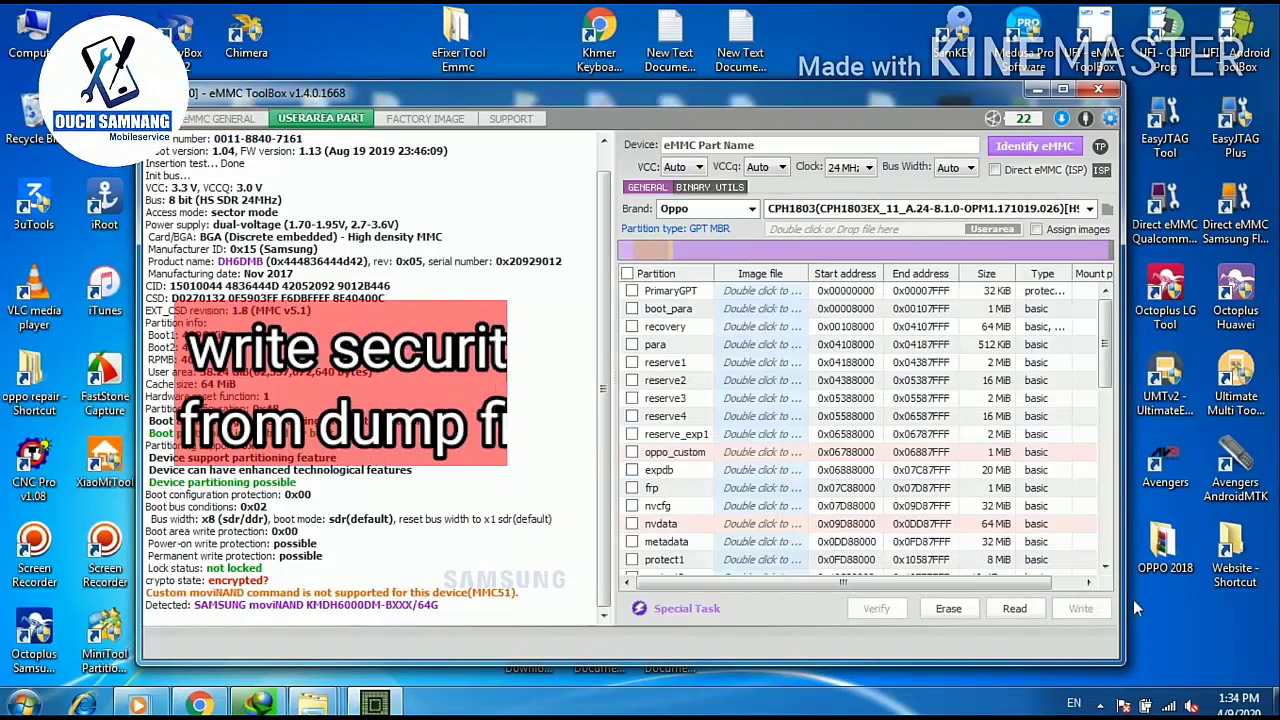
{"action": "left_click", "coordinate": [1105, 566]}
{"action": "left_click", "coordinate": [1105, 566]}
{"action": "left_click", "coordinate": [1105, 566]}
{"action": "double_click", "coordinate": [768, 402]}
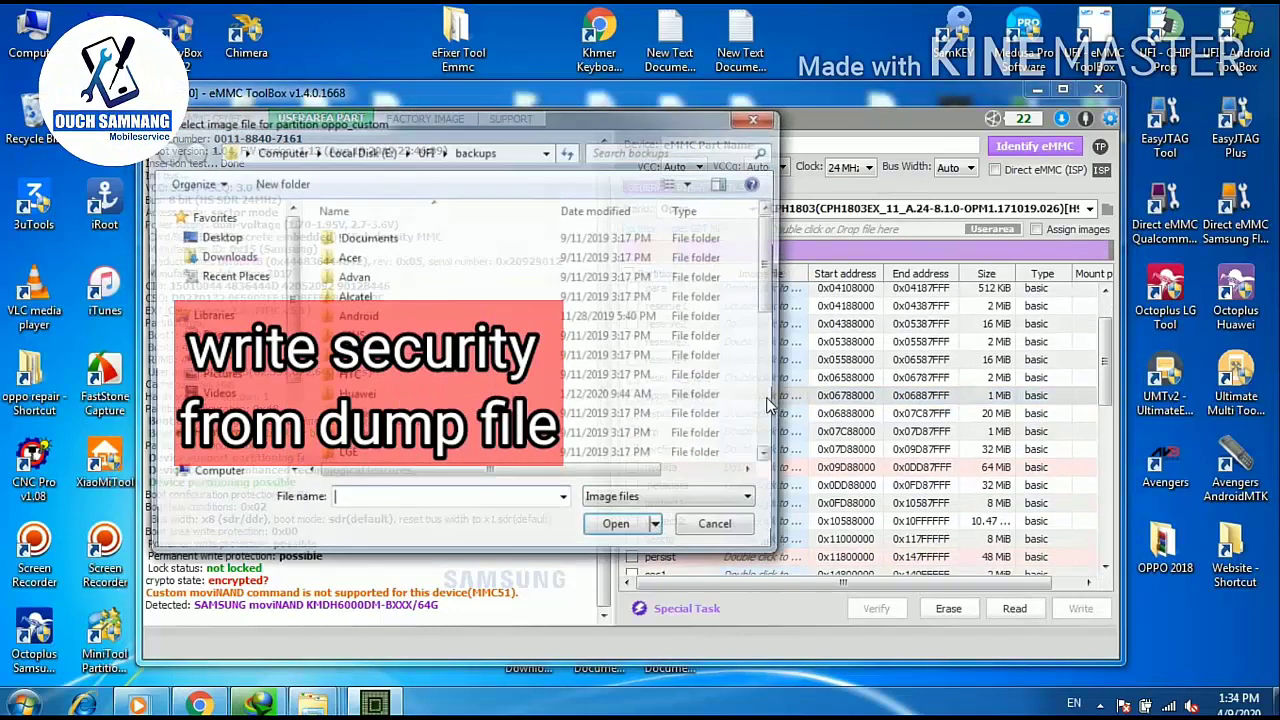
{"action": "left_click", "coordinate": [470, 151]}
{"action": "right_click", "coordinate": [475, 152]}
{"action": "left_click", "coordinate": [527, 233]}
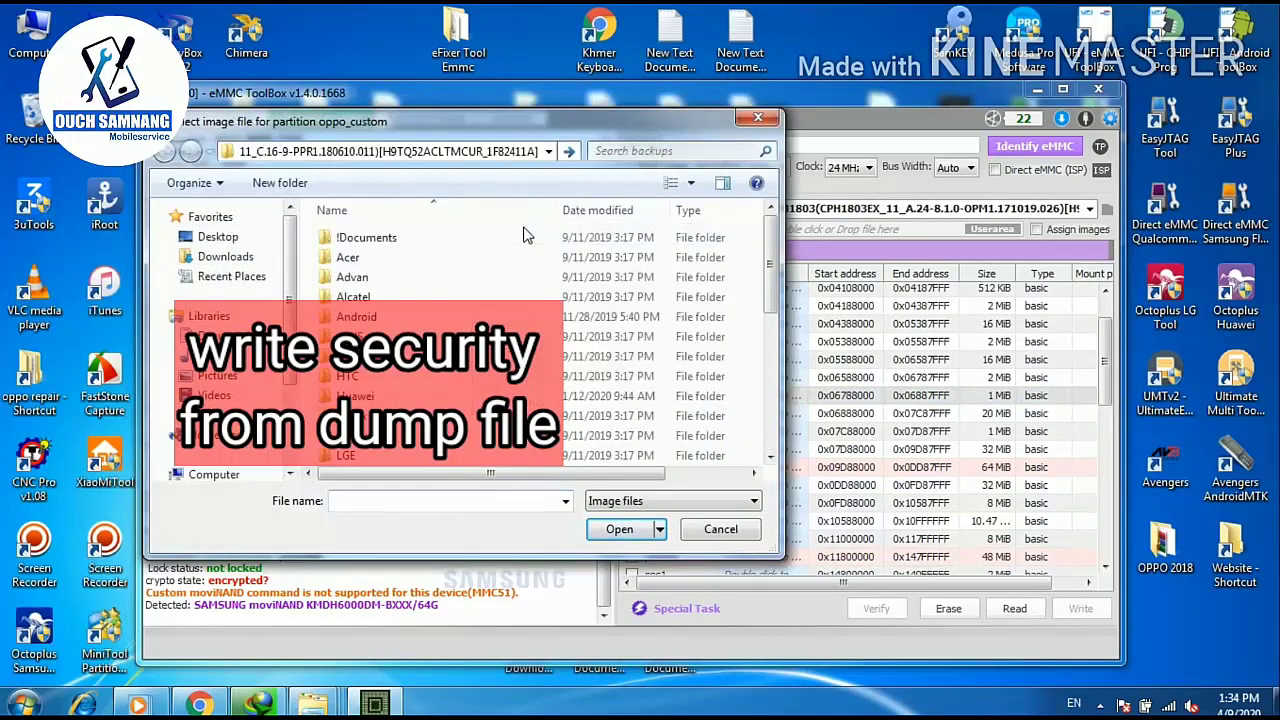
{"action": "key", "text": "Return"}
{"action": "double_click", "coordinate": [378, 240]}
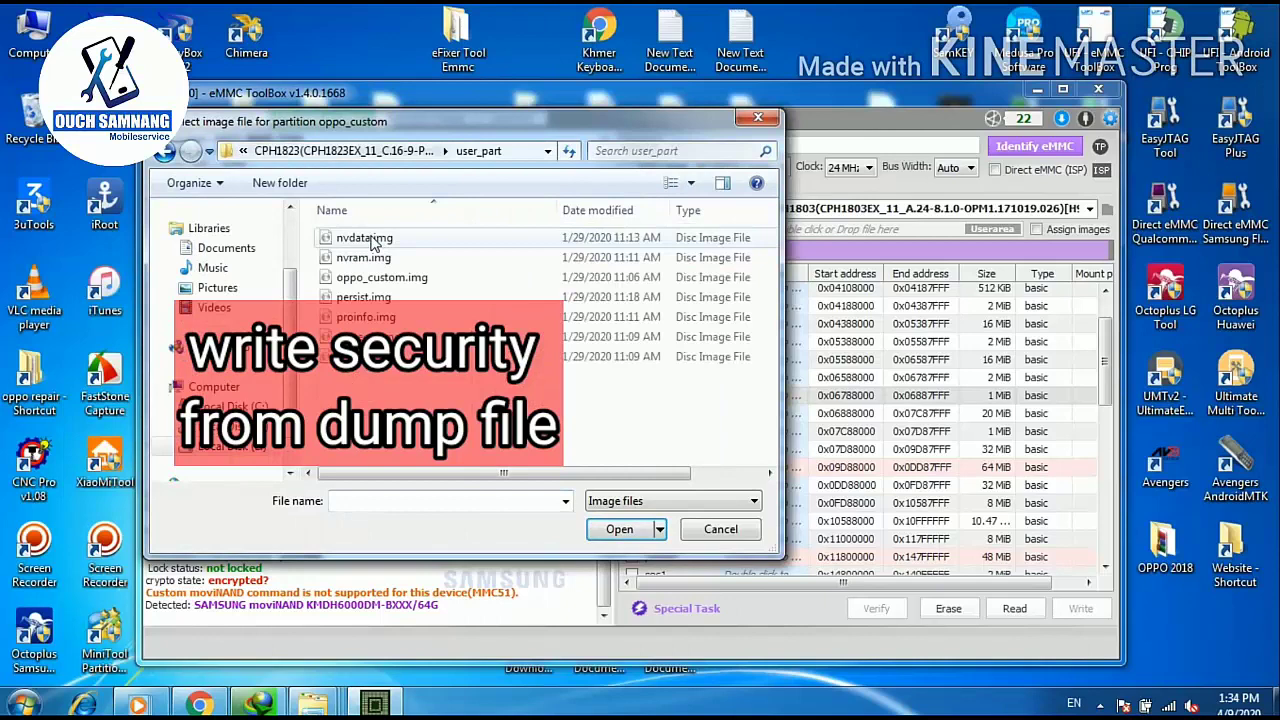
Copy the user_part folder path and load oppo_custom.img for the oppo_custom partition
{"action": "left_click", "coordinate": [514, 152]}
{"action": "right_click", "coordinate": [514, 154]}
{"action": "left_click", "coordinate": [553, 213]}
{"action": "double_click", "coordinate": [386, 280]}
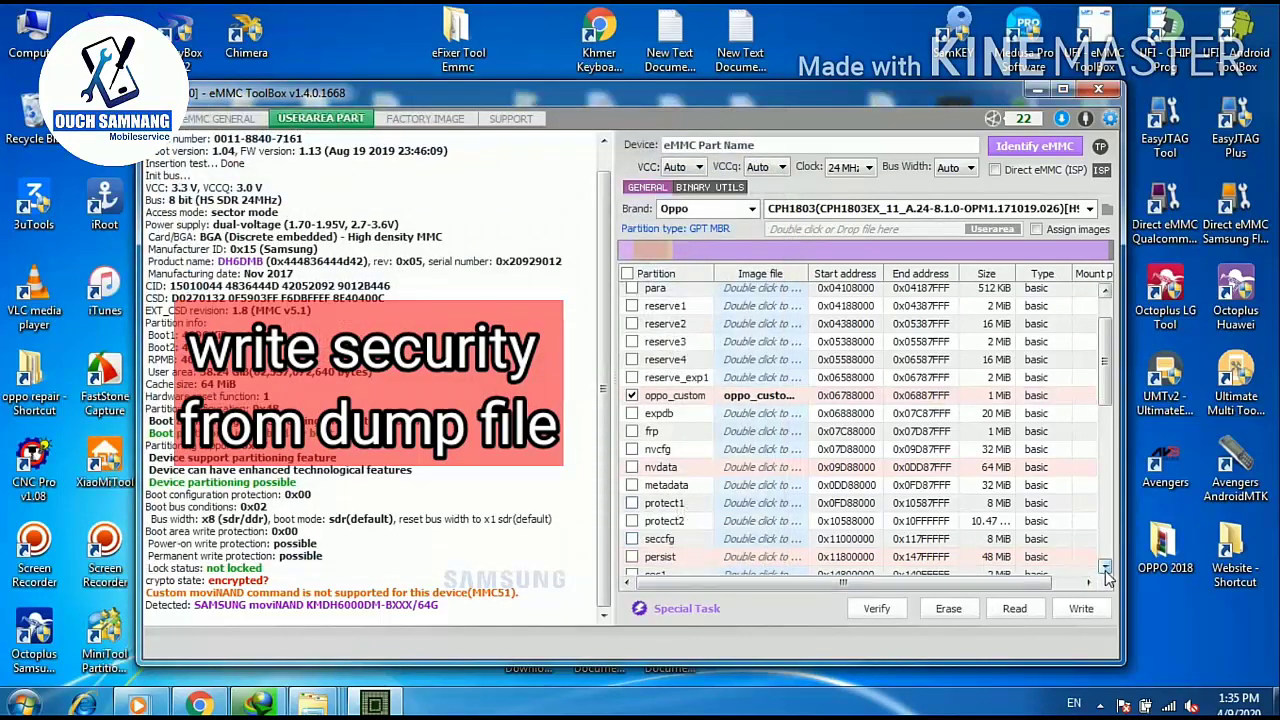
Load persist.img from the copied user_part path for the persist partition
{"action": "scroll", "coordinate": [997, 577], "scroll_direction": "down", "scroll_amount": 1}
{"action": "double_click", "coordinate": [781, 515]}
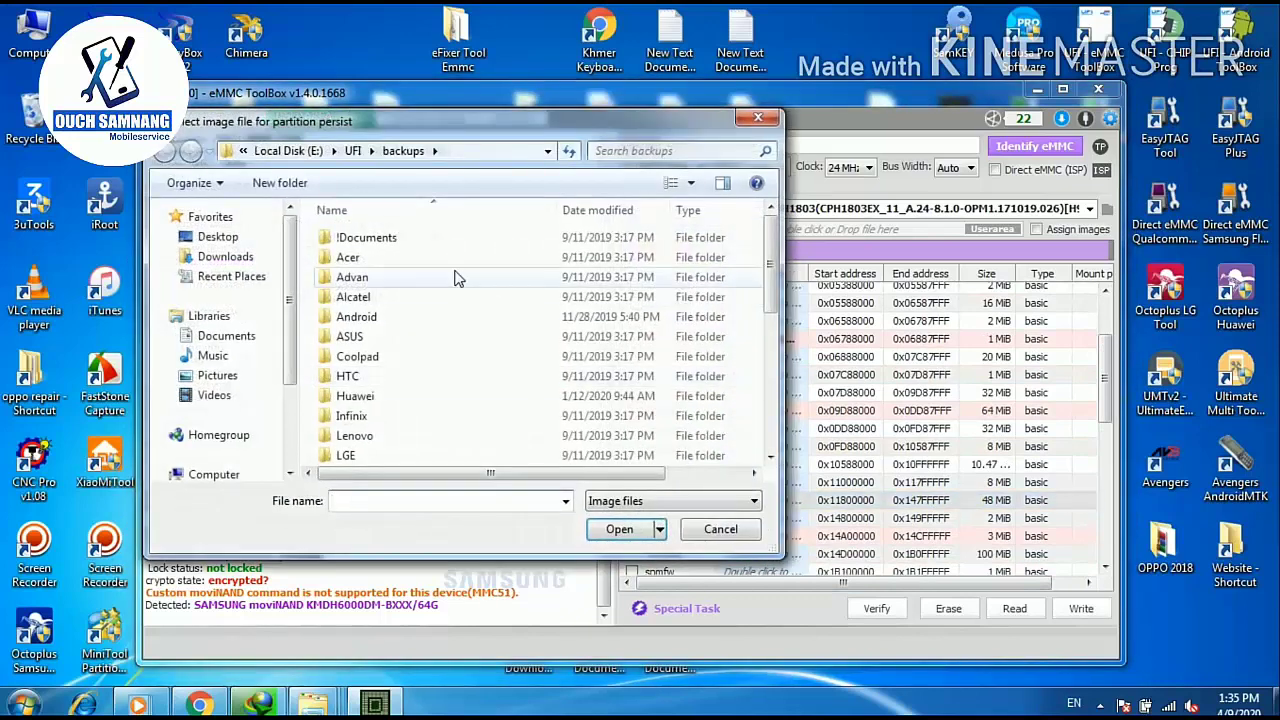
{"action": "left_click", "coordinate": [457, 152]}
{"action": "right_click", "coordinate": [457, 152]}
{"action": "left_click", "coordinate": [503, 233]}
{"action": "key", "text": "Return"}
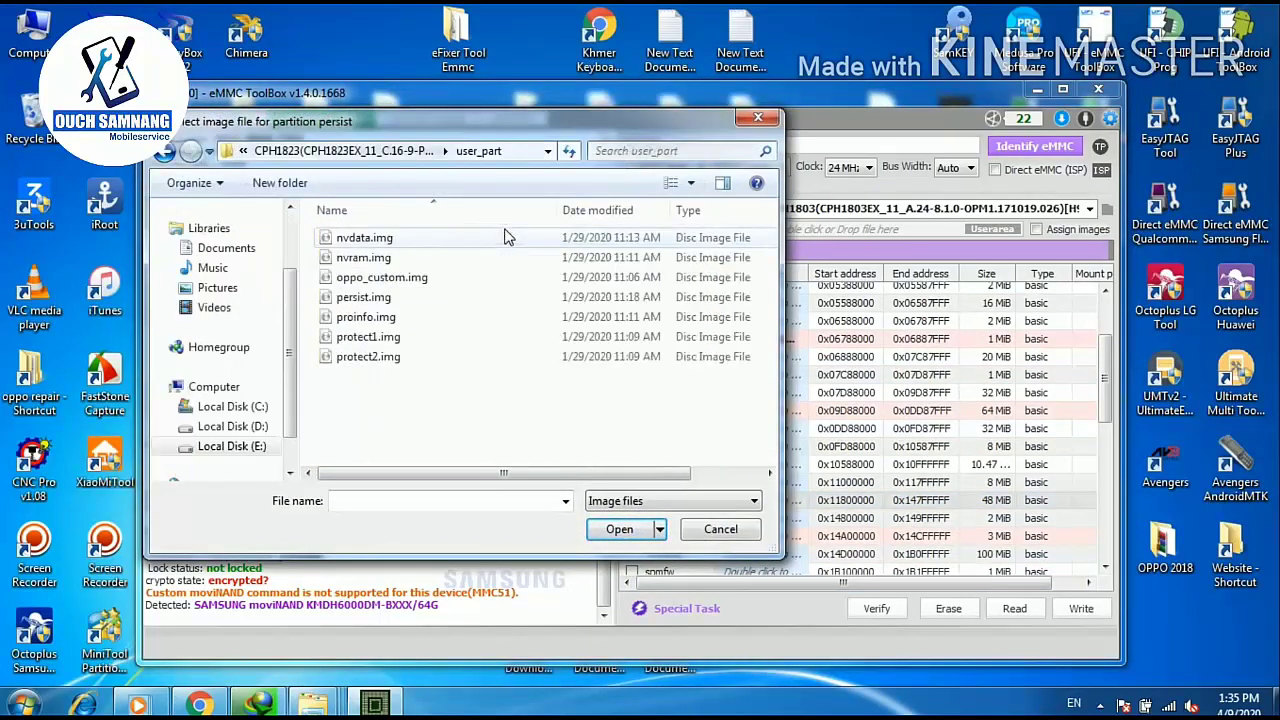
{"action": "left_click", "coordinate": [366, 297]}
{"action": "left_click", "coordinate": [617, 529]}
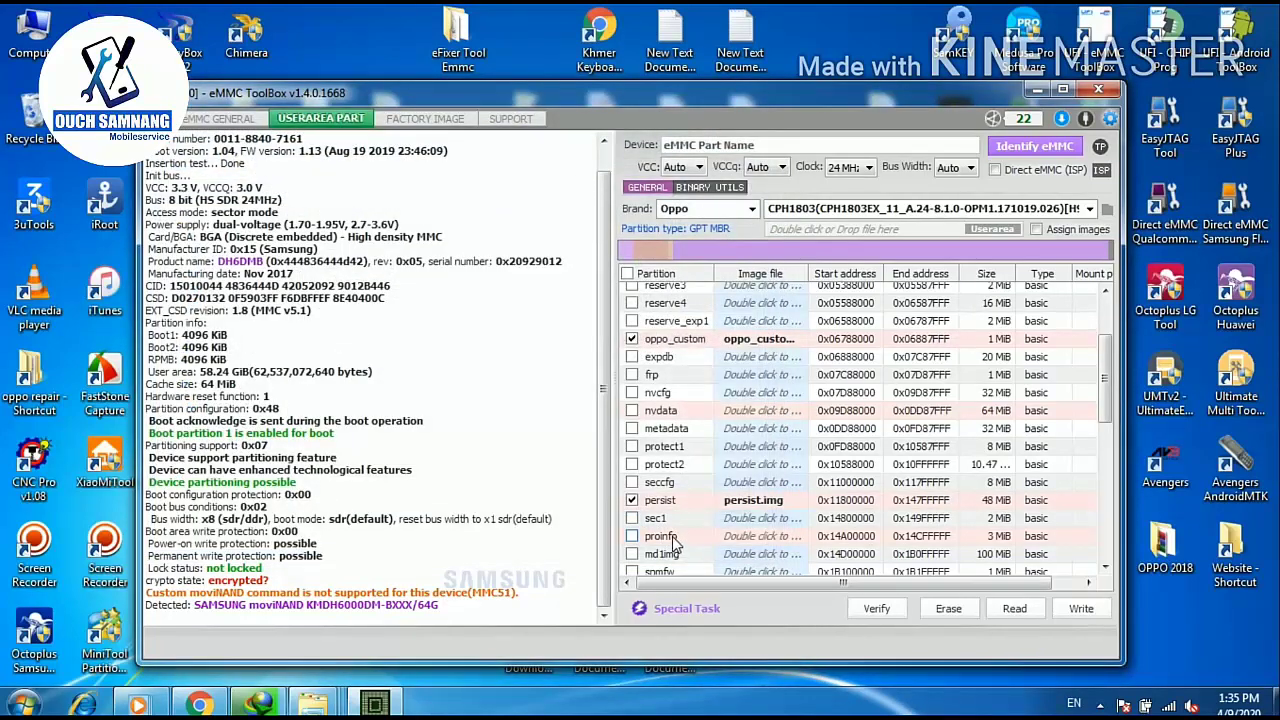
Load proinfo.img from the copied user_part path for the proinfo partition
{"action": "double_click", "coordinate": [748, 540]}
{"action": "left_click", "coordinate": [486, 151]}
{"action": "right_click", "coordinate": [486, 152]}
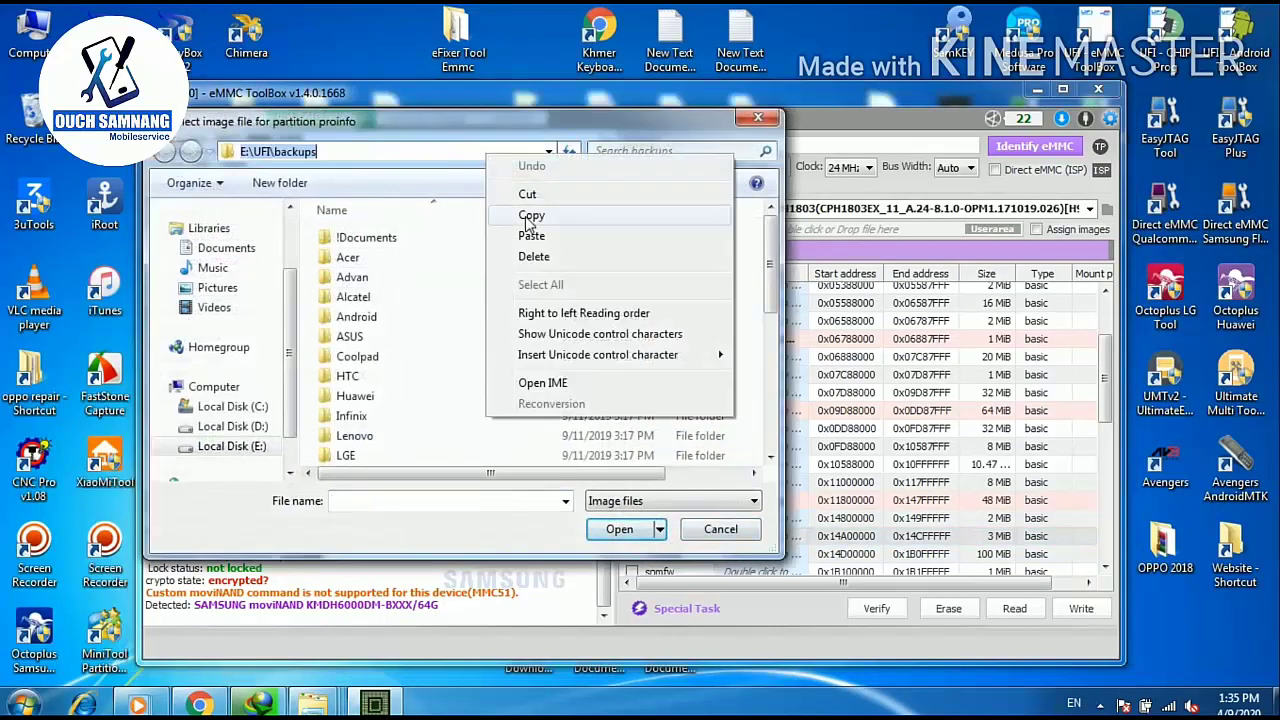
{"action": "left_click", "coordinate": [531, 235]}
{"action": "key", "text": "Return"}
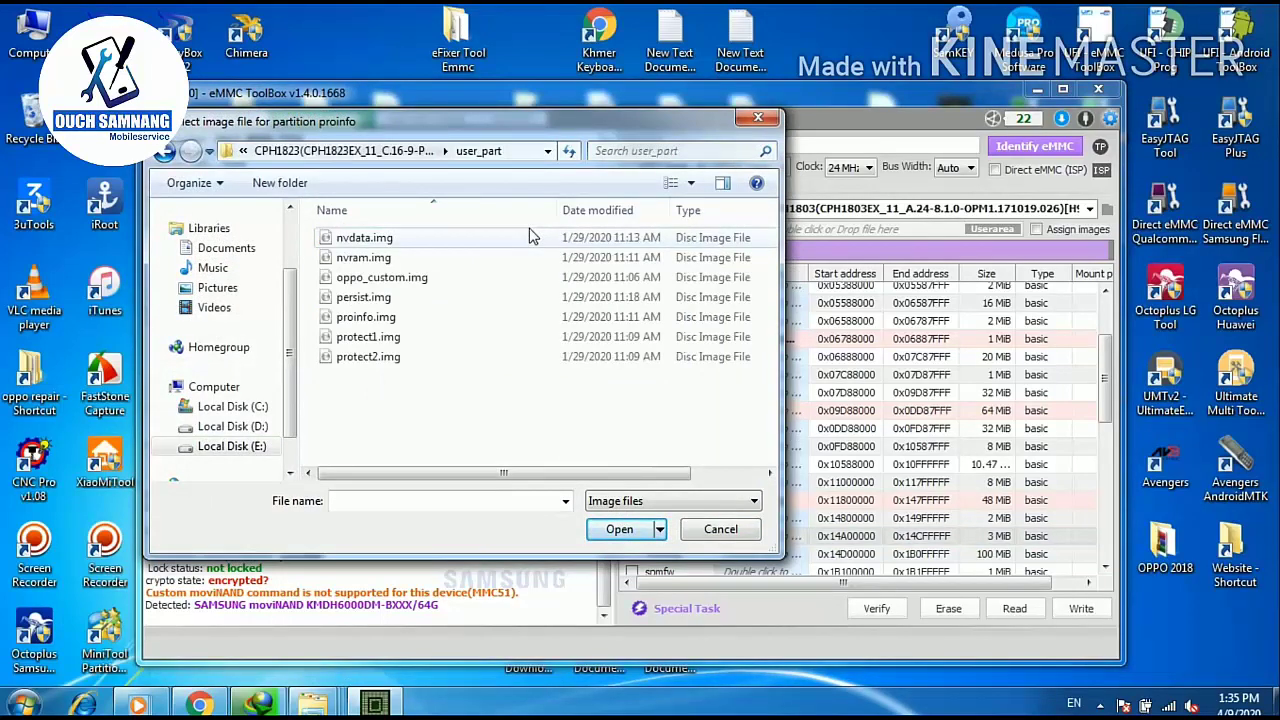
{"action": "left_click", "coordinate": [383, 321]}
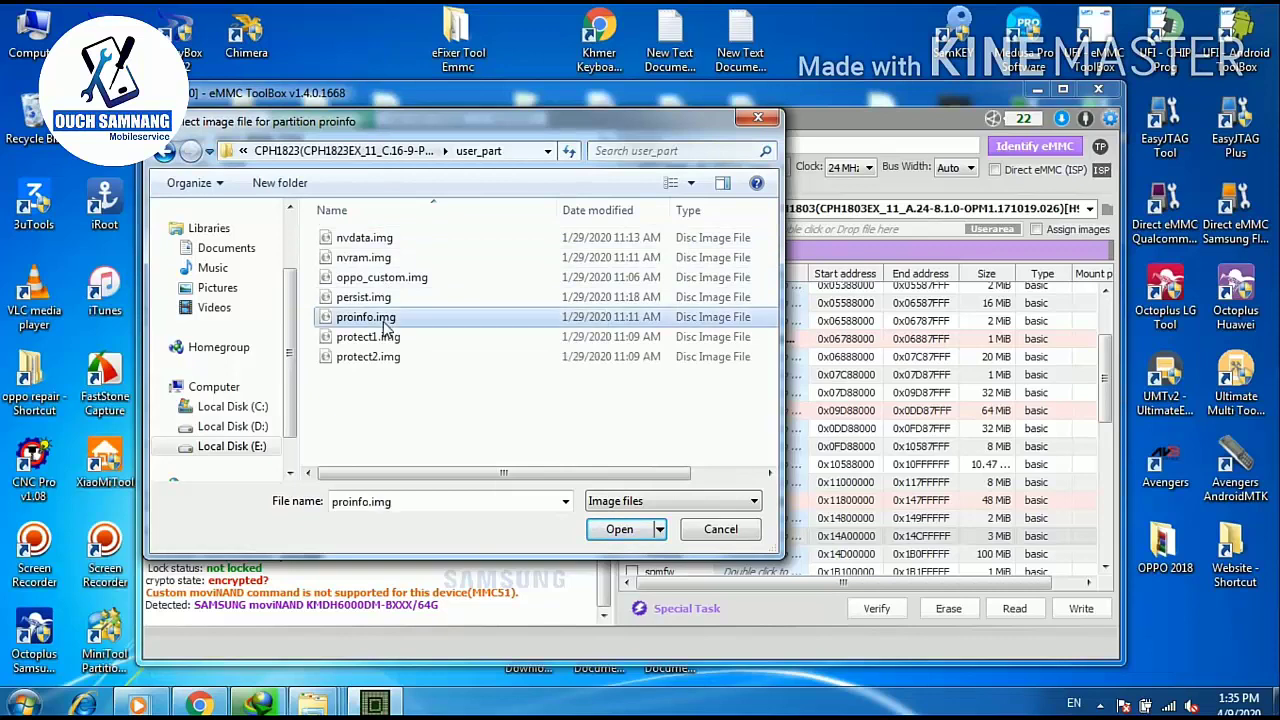
{"action": "left_click", "coordinate": [619, 530]}
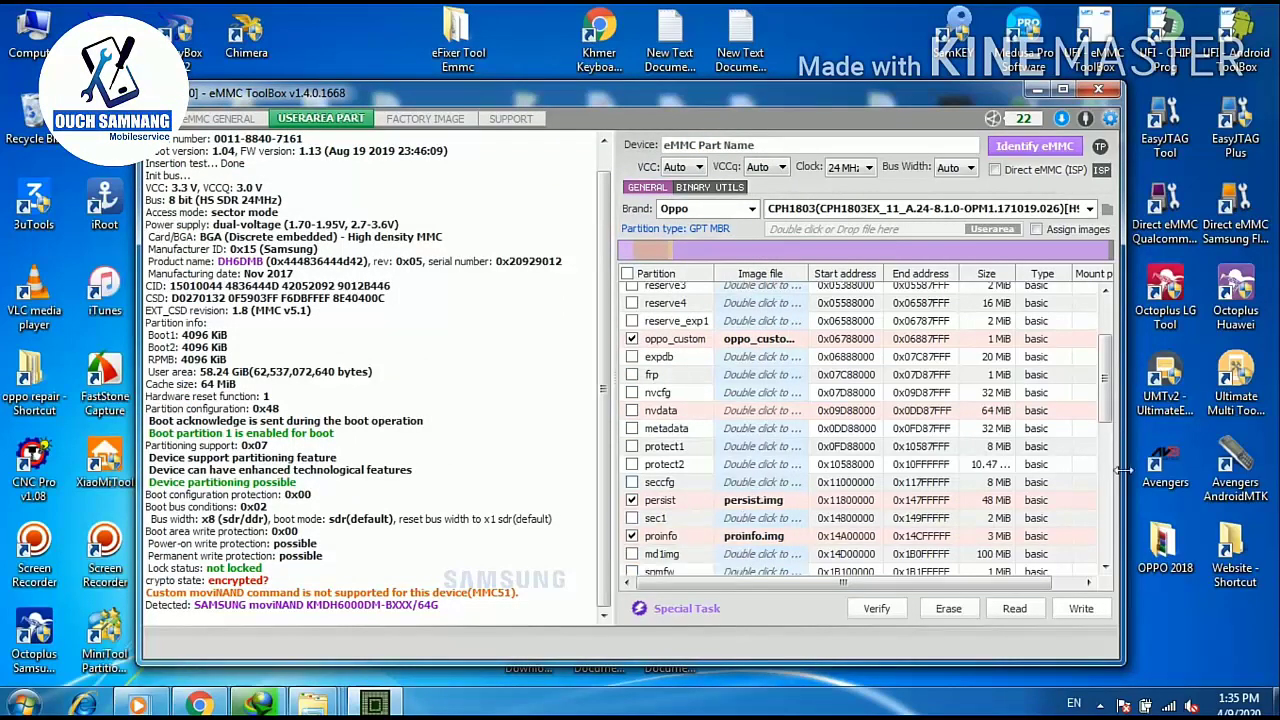
Write the oppo_custom, persist and proinfo images to the new eMMC and identify the chip again
{"action": "left_click", "coordinate": [1078, 608]}
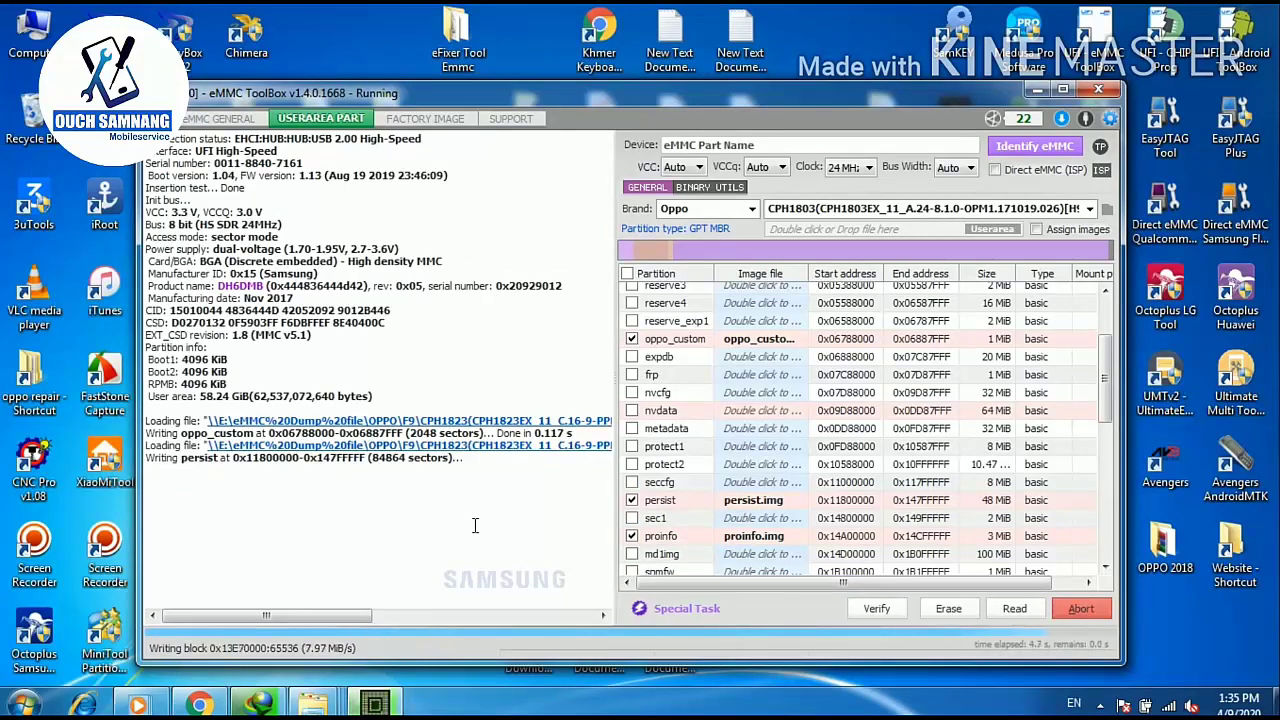
{"action": "left_click", "coordinate": [1027, 148]}
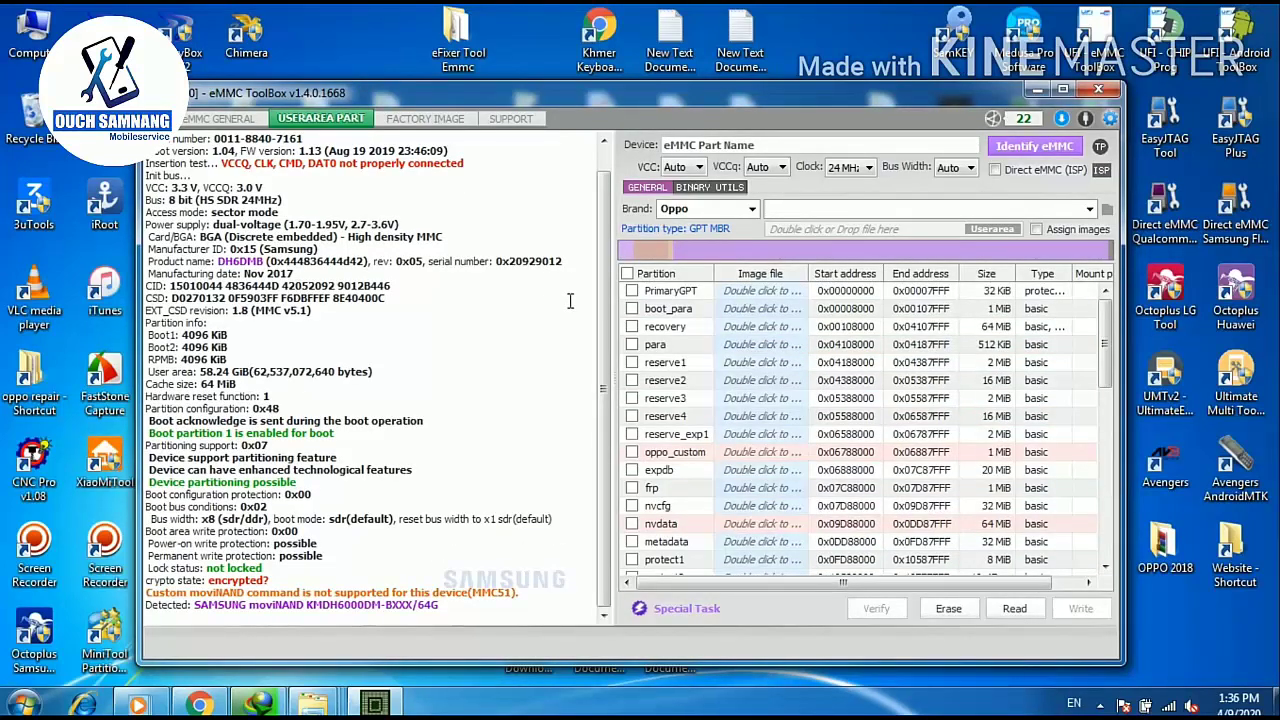
Enable Direct eMMC (ISP) mode, identify the chip in it, and move the window aside to uncover the desktop folders
{"action": "left_click", "coordinate": [1002, 170]}
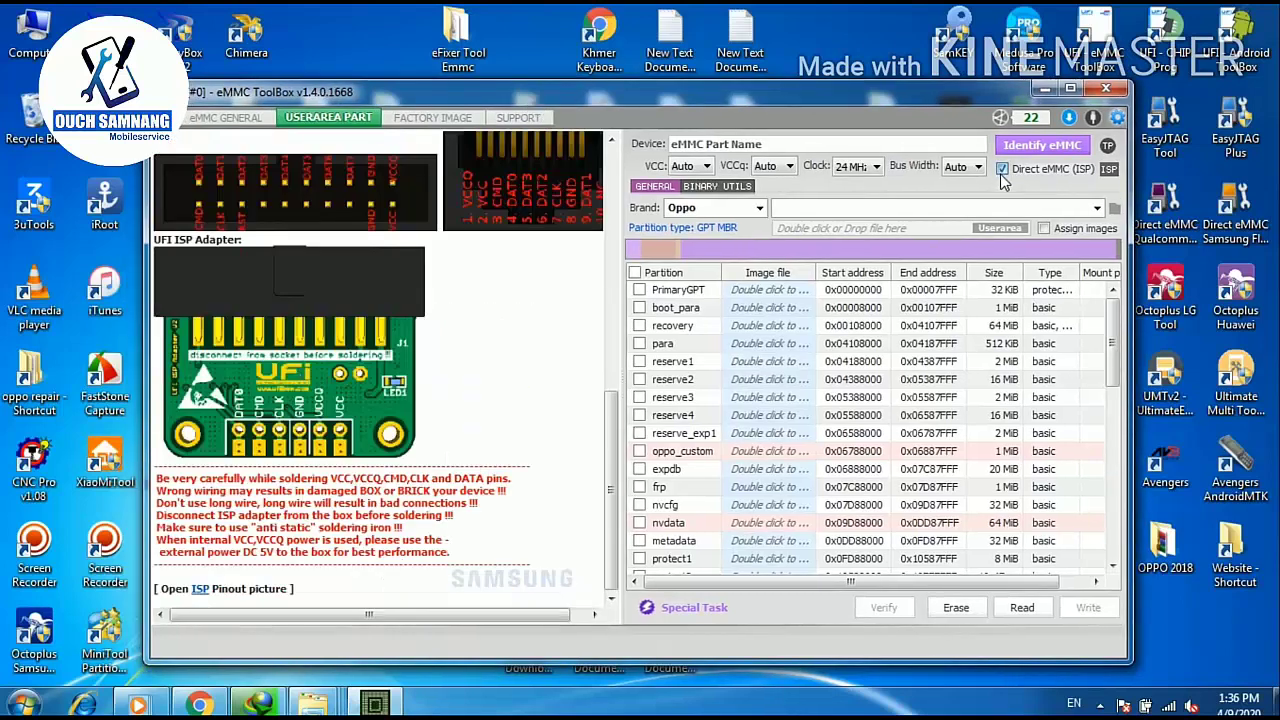
{"action": "left_click", "coordinate": [1036, 148]}
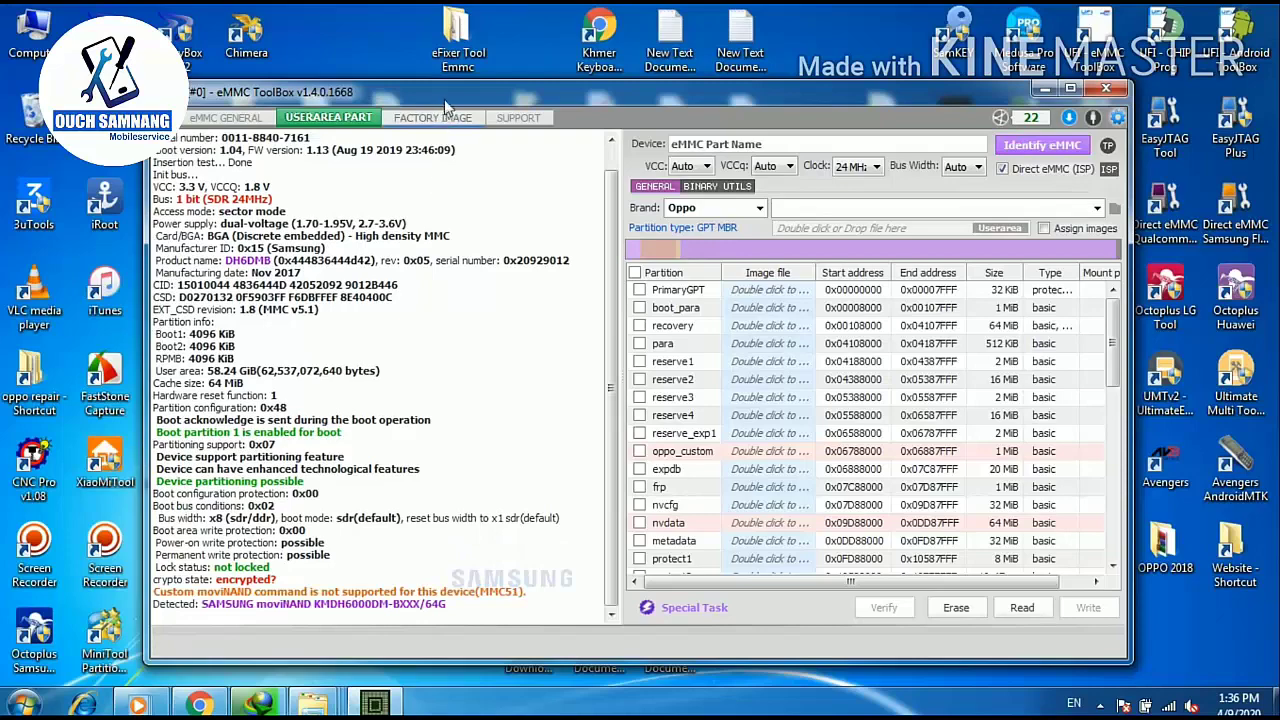
{"action": "left_click_drag", "start_coordinate": [444, 99], "coordinate": [542, 84]}
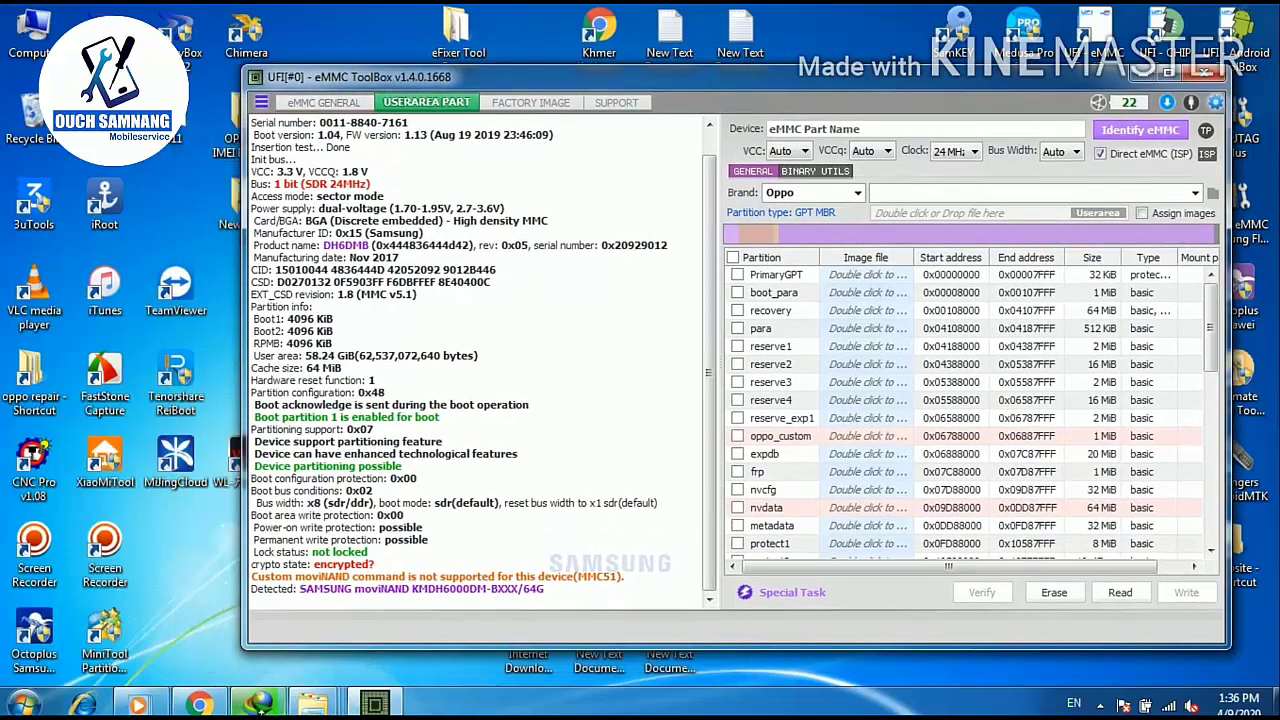
Close the open new update, user_part, CPH1823 and Videos folder windows
{"action": "mouse_move", "coordinate": [313, 704]}
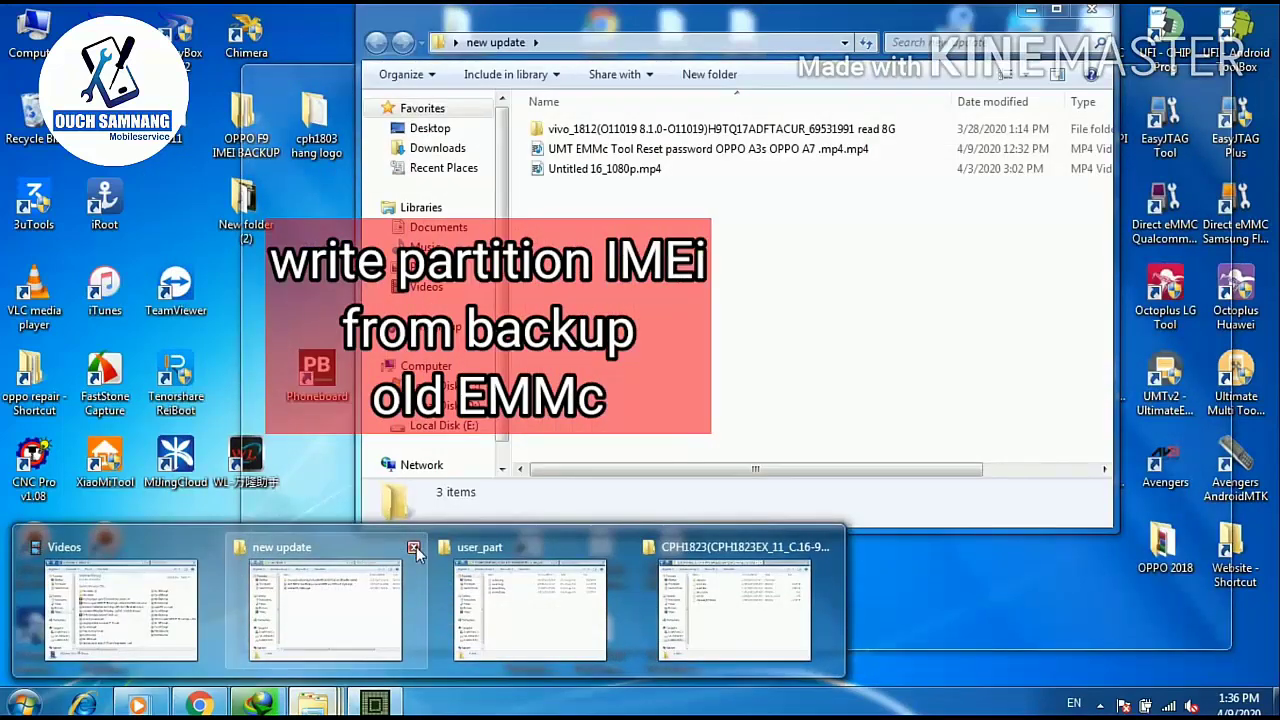
{"action": "left_click", "coordinate": [413, 549]}
{"action": "left_click", "coordinate": [410, 548]}
{"action": "left_click", "coordinate": [408, 548]}
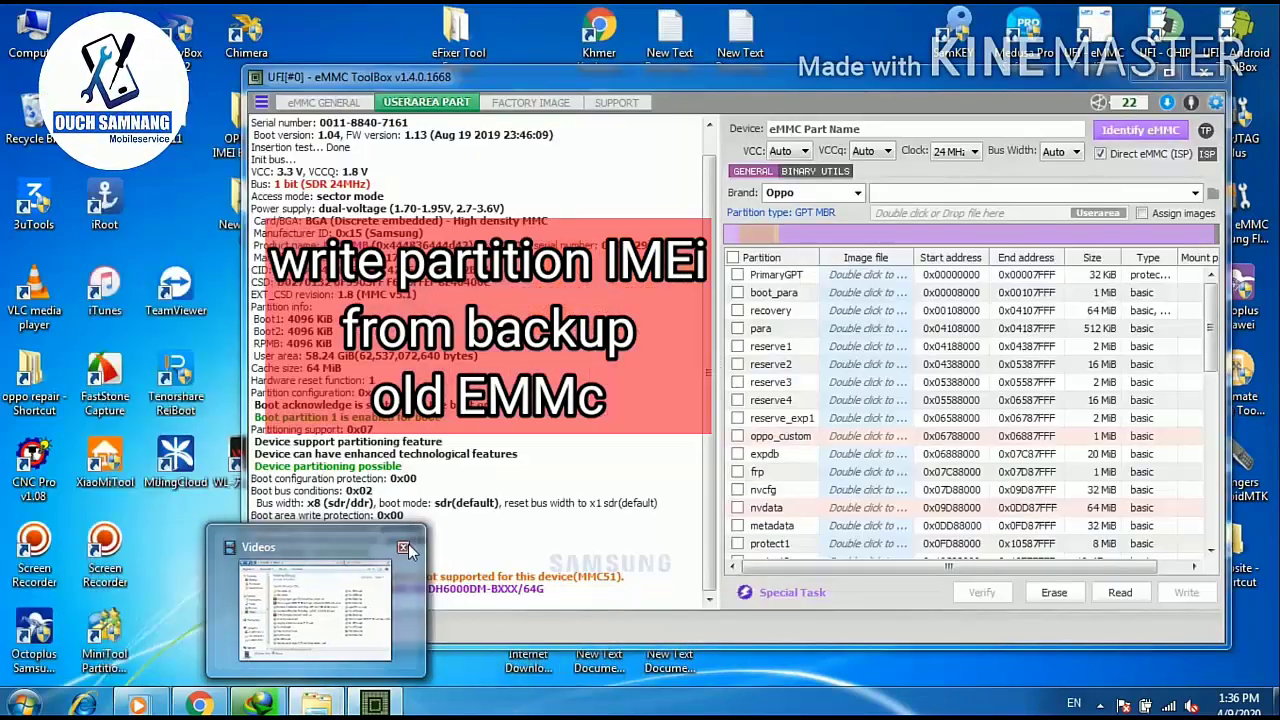
{"action": "left_click", "coordinate": [408, 548]}
Open the CPH1823 user_part subfolder inside the OPPO F9 IMEI BACKUP desktop folder and copy its path
{"action": "left_click_drag", "start_coordinate": [417, 88], "coordinate": [455, 88]}
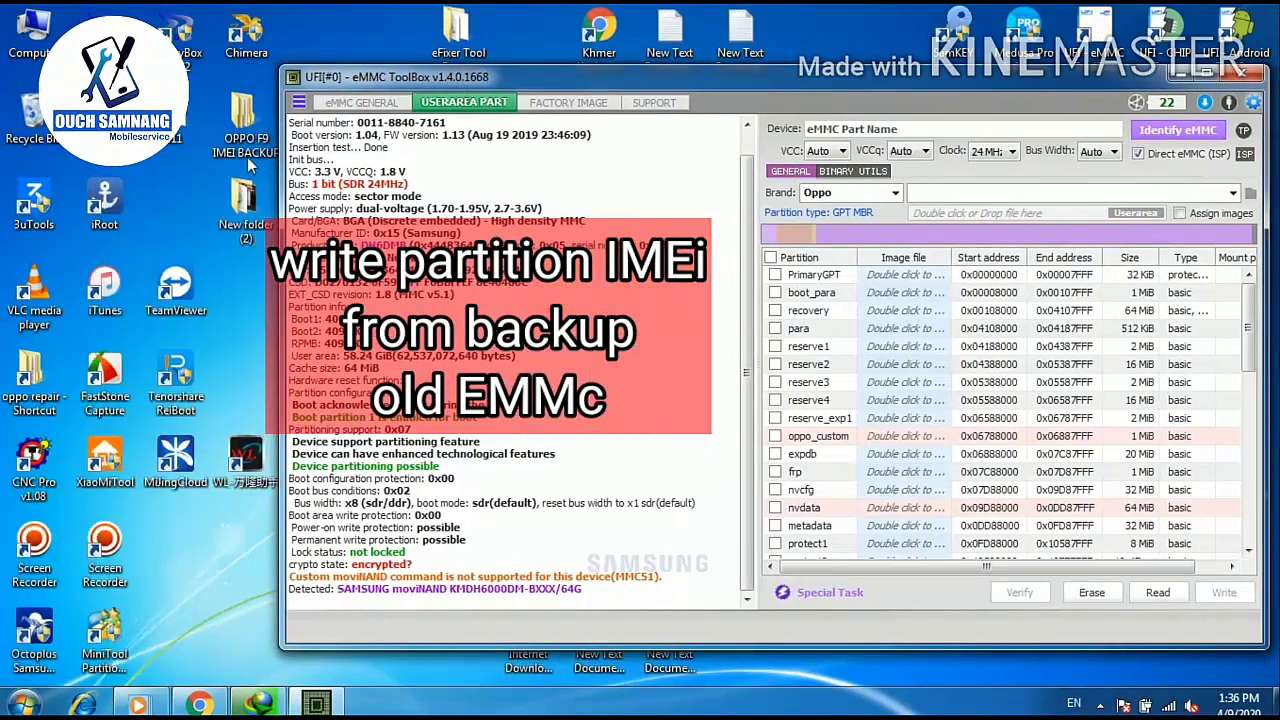
{"action": "left_click_drag", "start_coordinate": [249, 160], "coordinate": [180, 245]}
{"action": "double_click", "coordinate": [176, 212]}
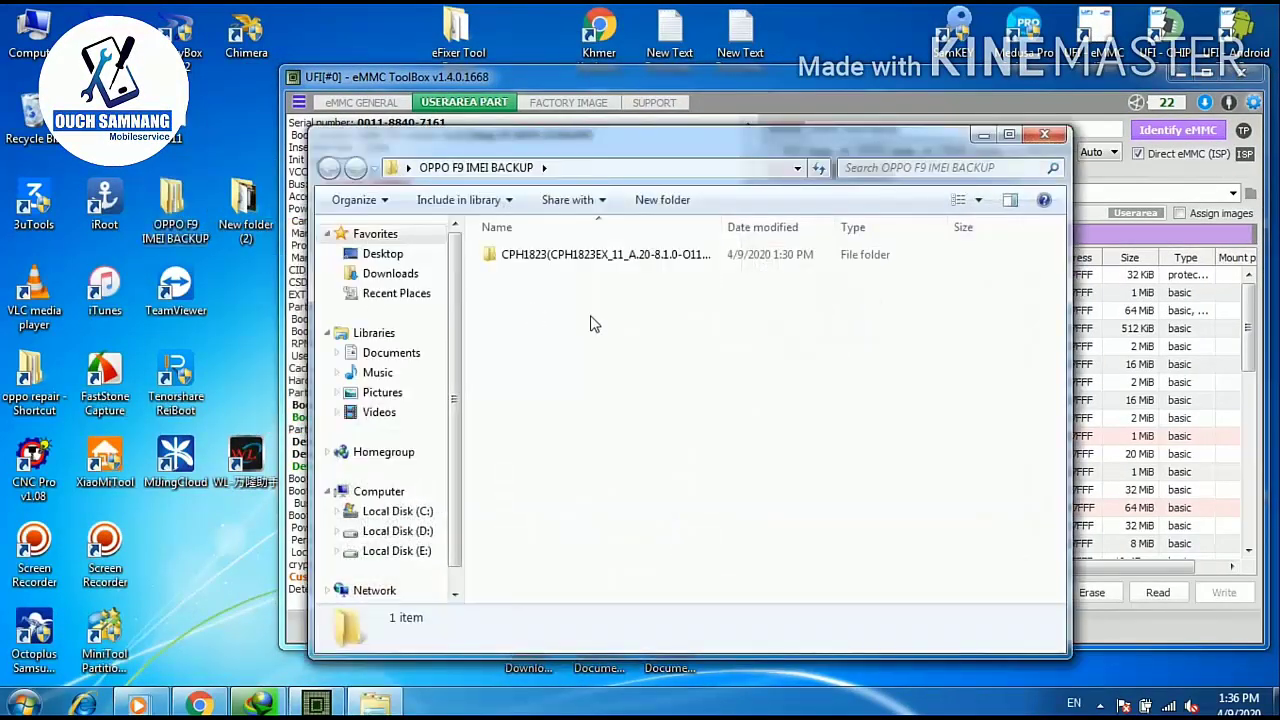
{"action": "double_click", "coordinate": [600, 258]}
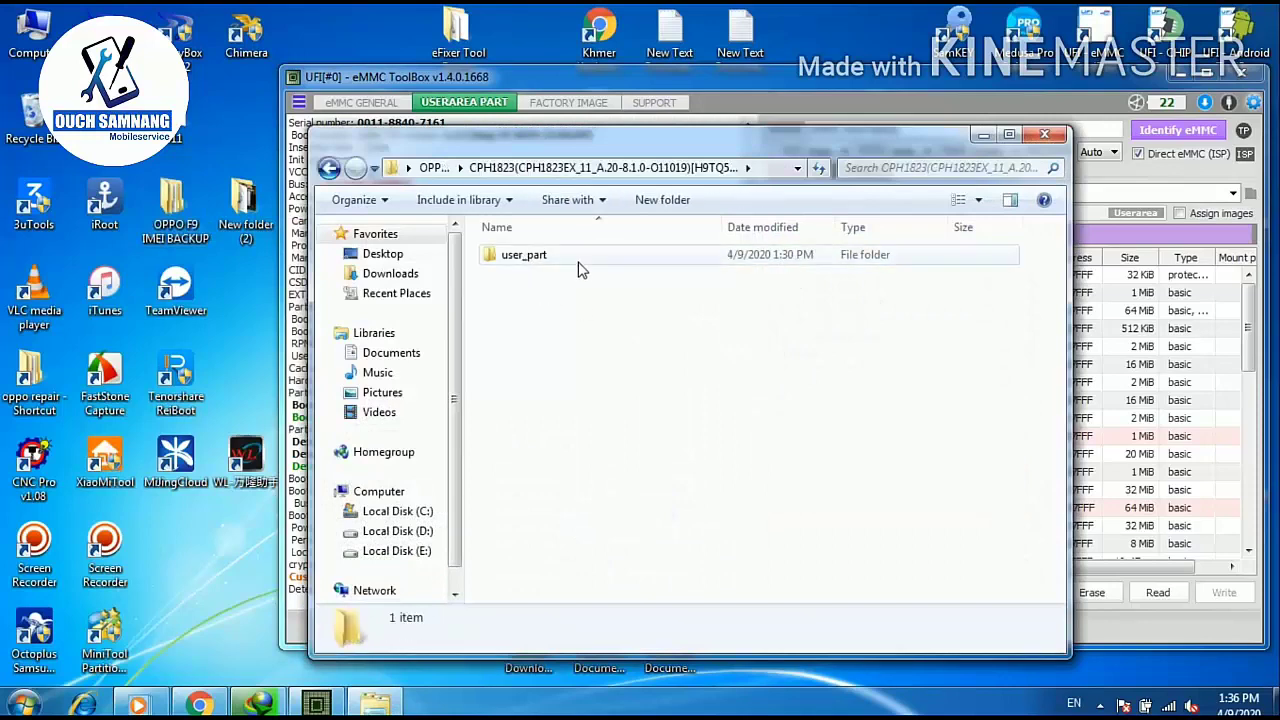
{"action": "double_click", "coordinate": [579, 260]}
{"action": "left_click", "coordinate": [770, 178]}
{"action": "right_click", "coordinate": [770, 178]}
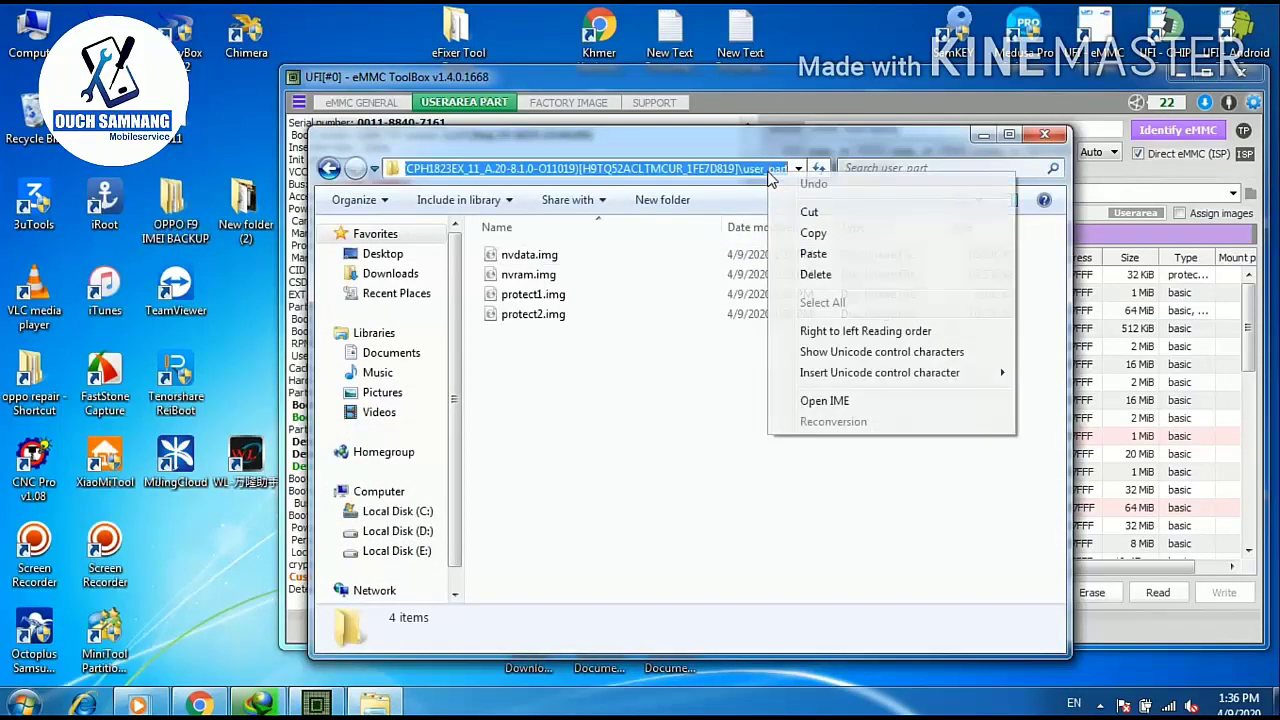
{"action": "left_click", "coordinate": [815, 236]}
Load nvdata.img from the copied IMEI backup path as the image for the nvdata partition
{"action": "left_click", "coordinate": [952, 79]}
{"action": "left_click_drag", "start_coordinate": [972, 78], "coordinate": [818, 85]}
{"action": "left_click", "coordinate": [1095, 557]}
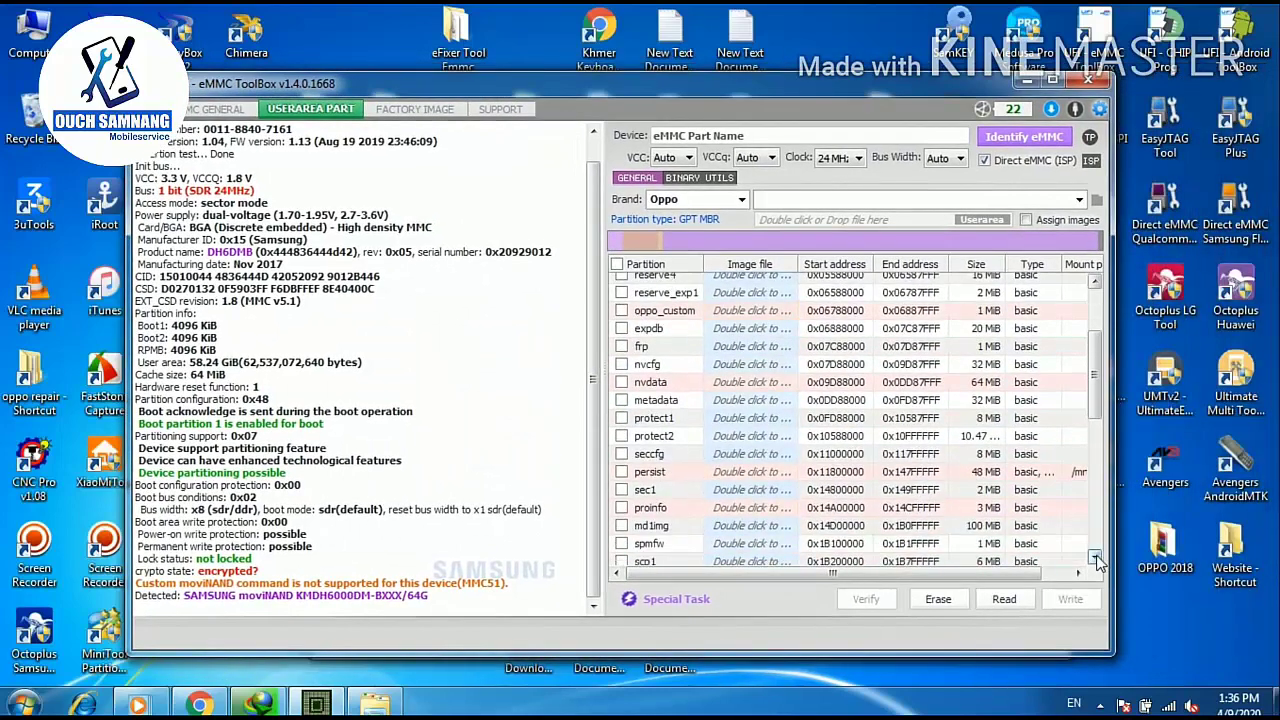
{"action": "double_click", "coordinate": [750, 382]}
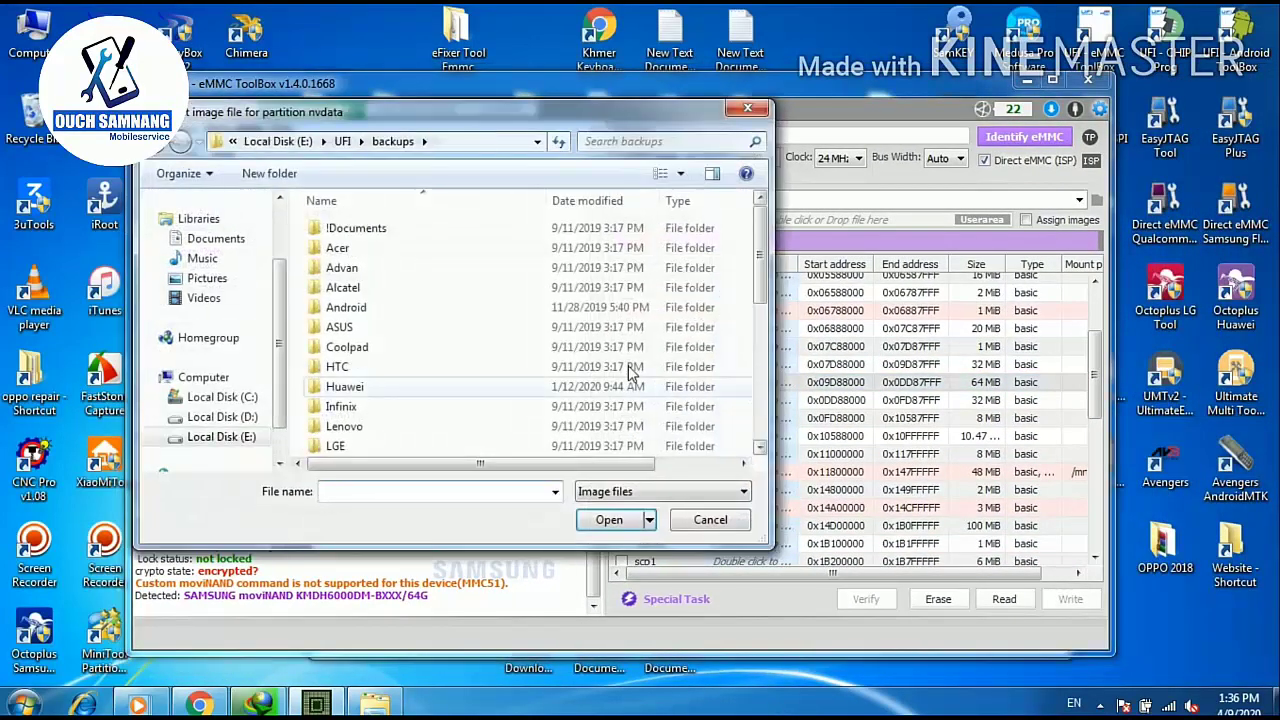
{"action": "left_click", "coordinate": [465, 146]}
{"action": "right_click", "coordinate": [465, 146]}
{"action": "left_click", "coordinate": [505, 227]}
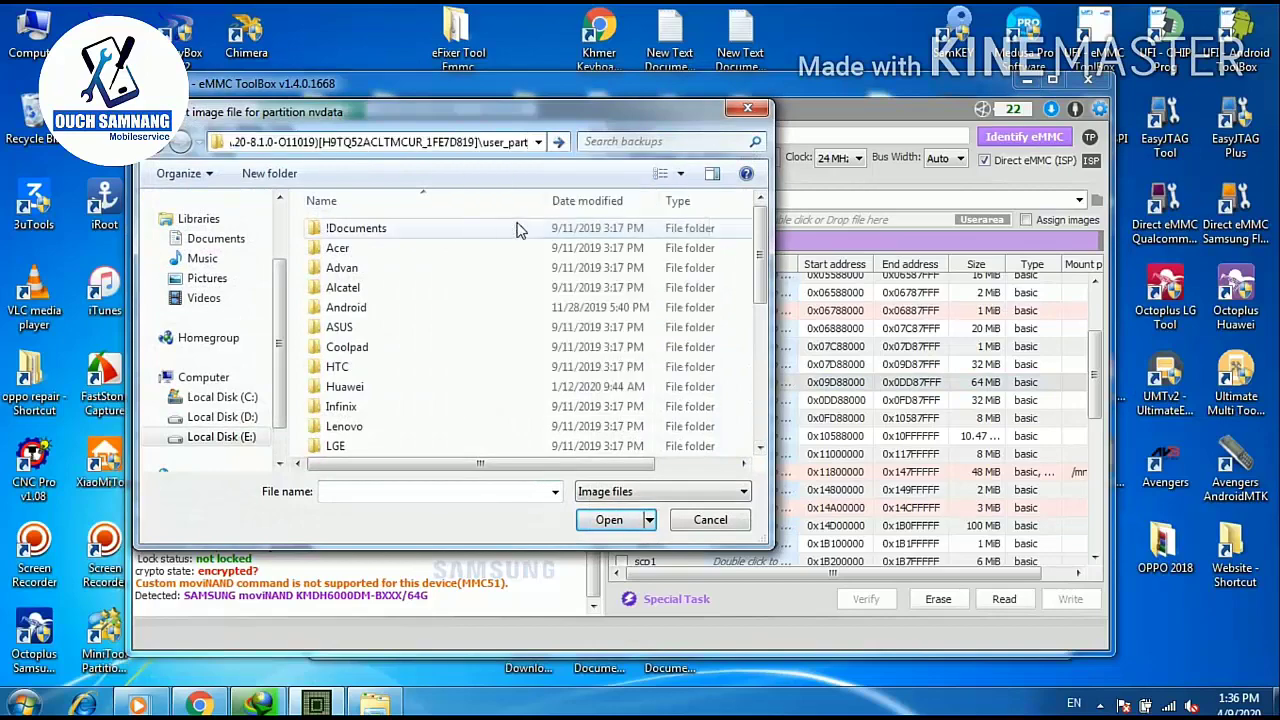
{"action": "key", "text": "Return"}
{"action": "left_click", "coordinate": [354, 228]}
{"action": "left_click", "coordinate": [612, 519]}
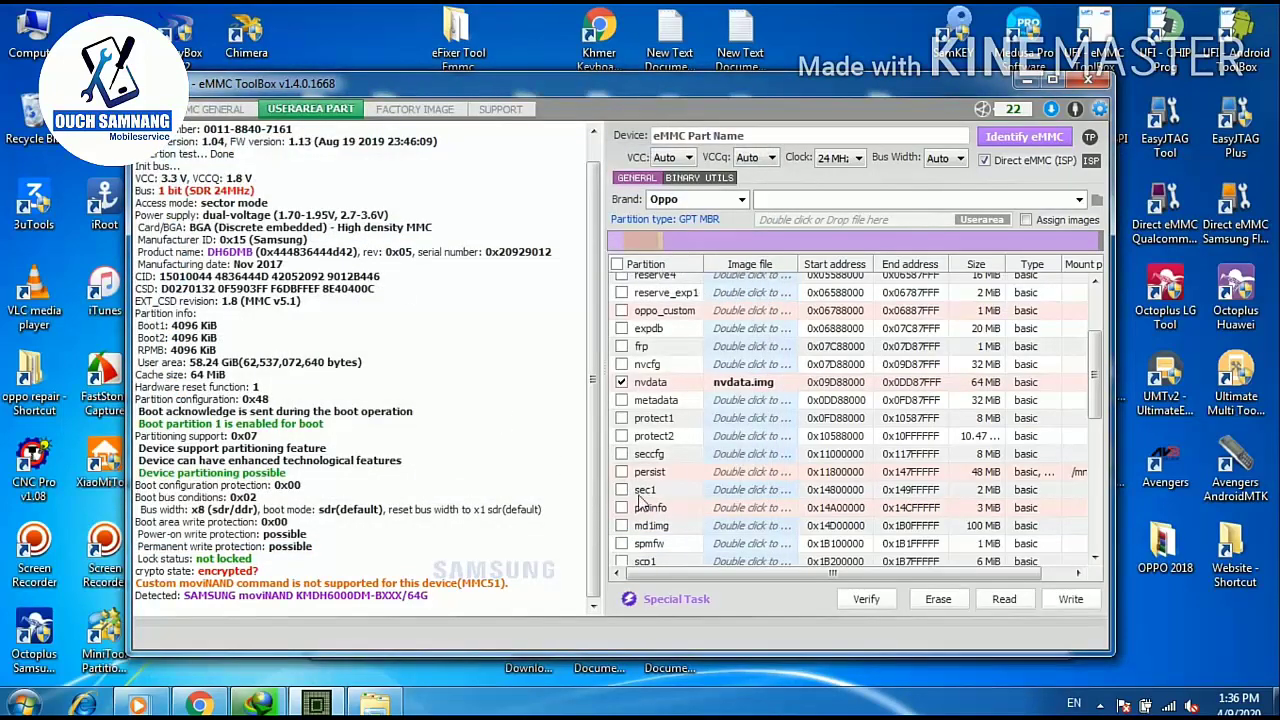
Load protect1.img from the copied backup path as the image for the protect1 partition
{"action": "double_click", "coordinate": [735, 420]}
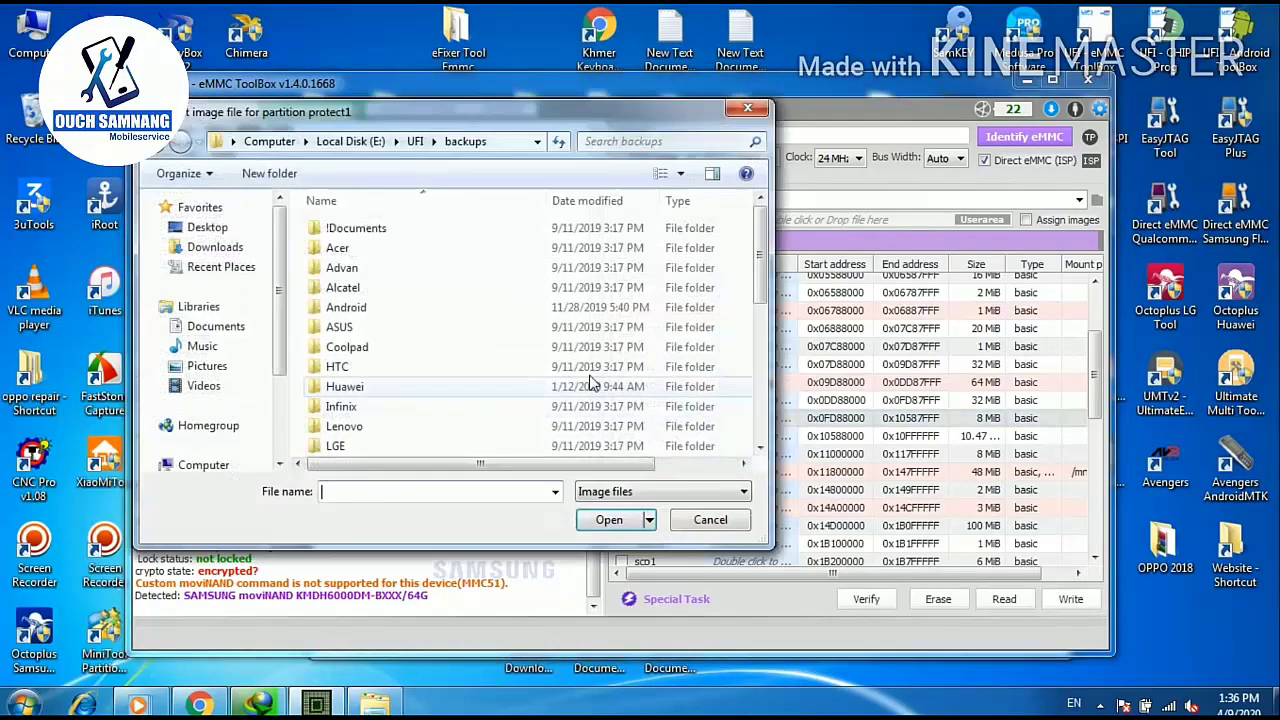
{"action": "left_click", "coordinate": [471, 143]}
{"action": "right_click", "coordinate": [472, 146]}
{"action": "left_click", "coordinate": [516, 227]}
{"action": "key", "text": "Return"}
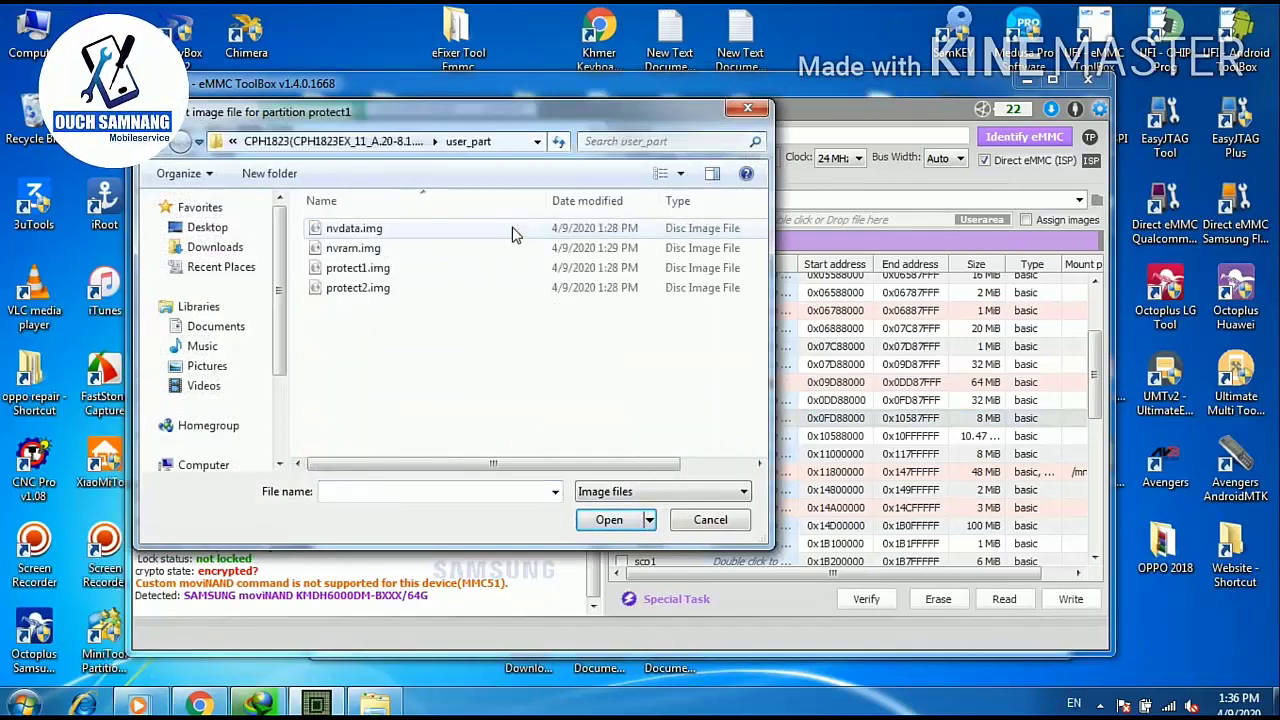
{"action": "left_click", "coordinate": [360, 268]}
{"action": "left_click", "coordinate": [610, 520]}
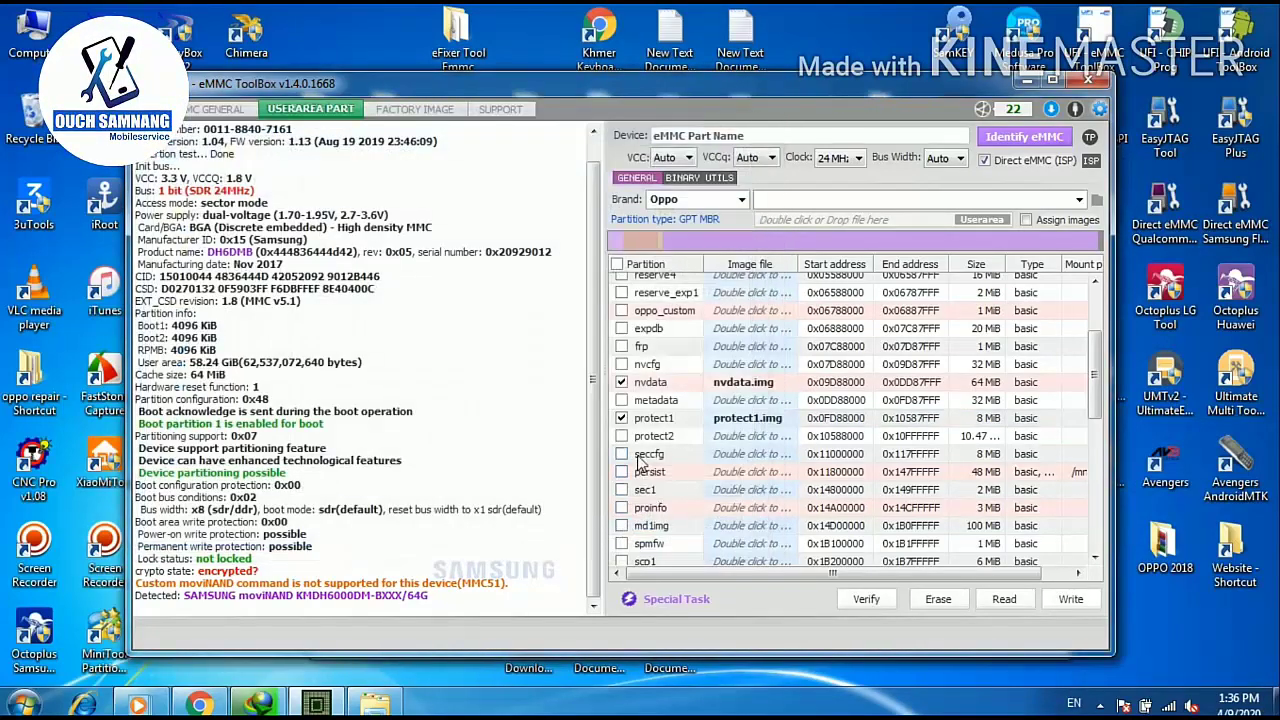
Load protect2.img from the copied backup path as the image for the protect2 partition
{"action": "double_click", "coordinate": [735, 436]}
{"action": "left_click", "coordinate": [452, 143]}
{"action": "right_click", "coordinate": [452, 150]}
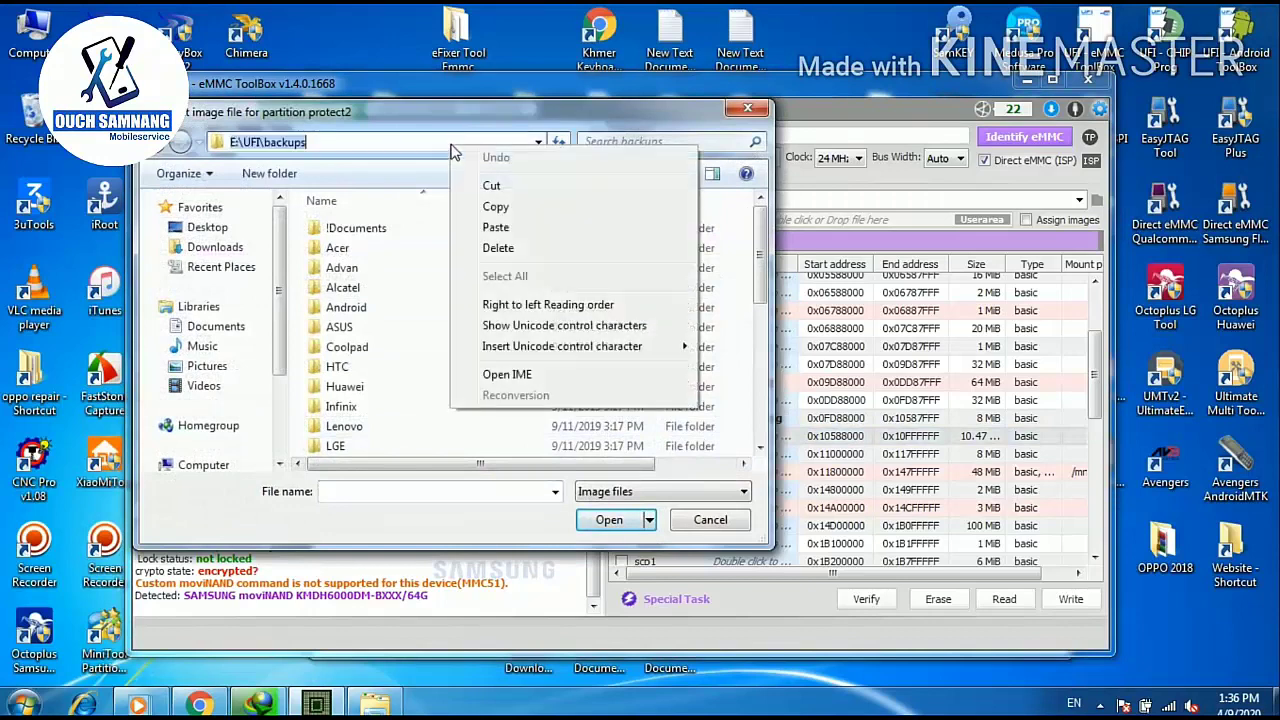
{"action": "left_click", "coordinate": [496, 227]}
{"action": "key", "text": "Return"}
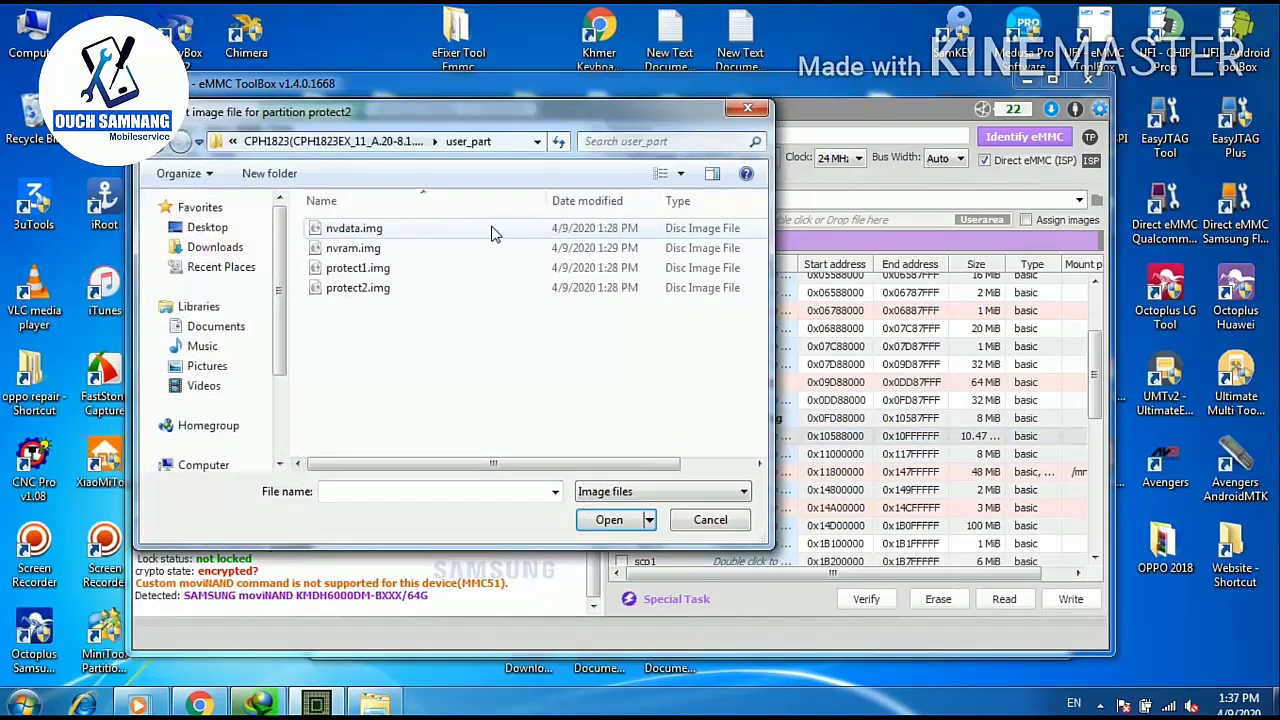
{"action": "left_click", "coordinate": [385, 288]}
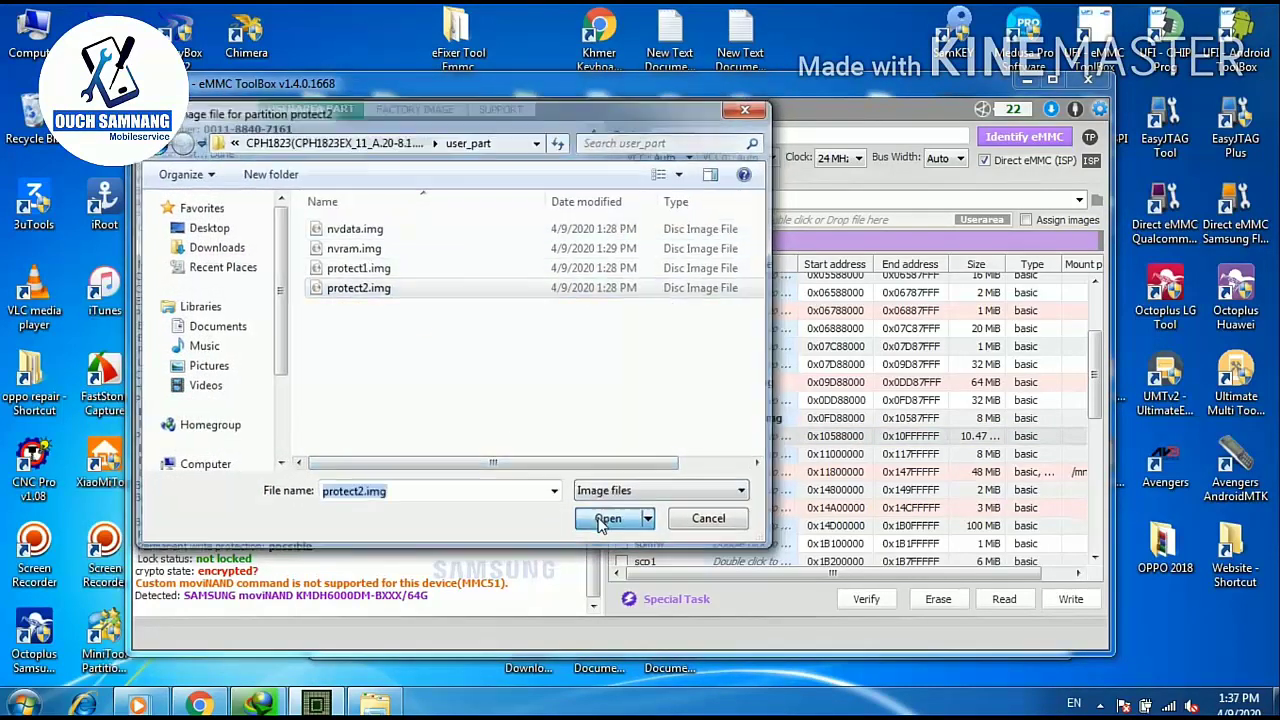
{"action": "left_click", "coordinate": [609, 520]}
Load nvram.img from the copied backup path as the image for the nvram partition
{"action": "left_click", "coordinate": [1096, 556]}
{"action": "left_click", "coordinate": [1096, 556]}
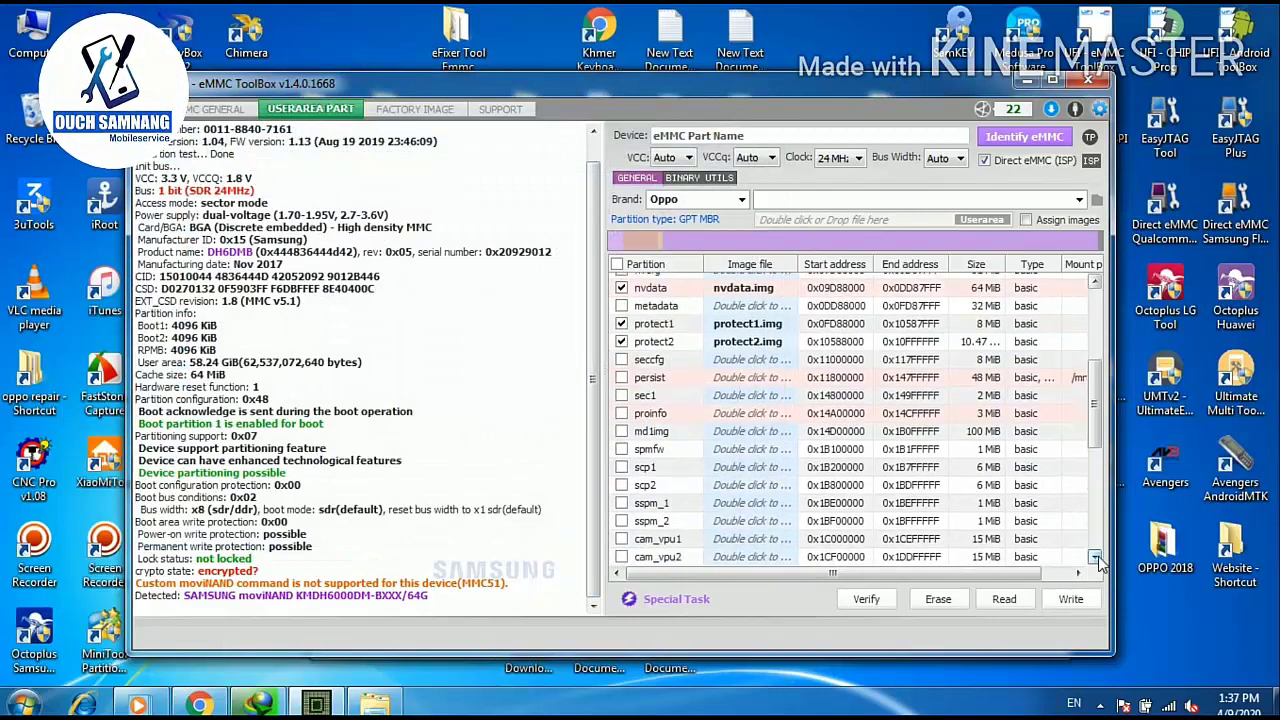
{"action": "left_click", "coordinate": [1096, 556]}
{"action": "left_click", "coordinate": [1096, 556]}
{"action": "left_click", "coordinate": [1096, 556]}
{"action": "double_click", "coordinate": [745, 534]}
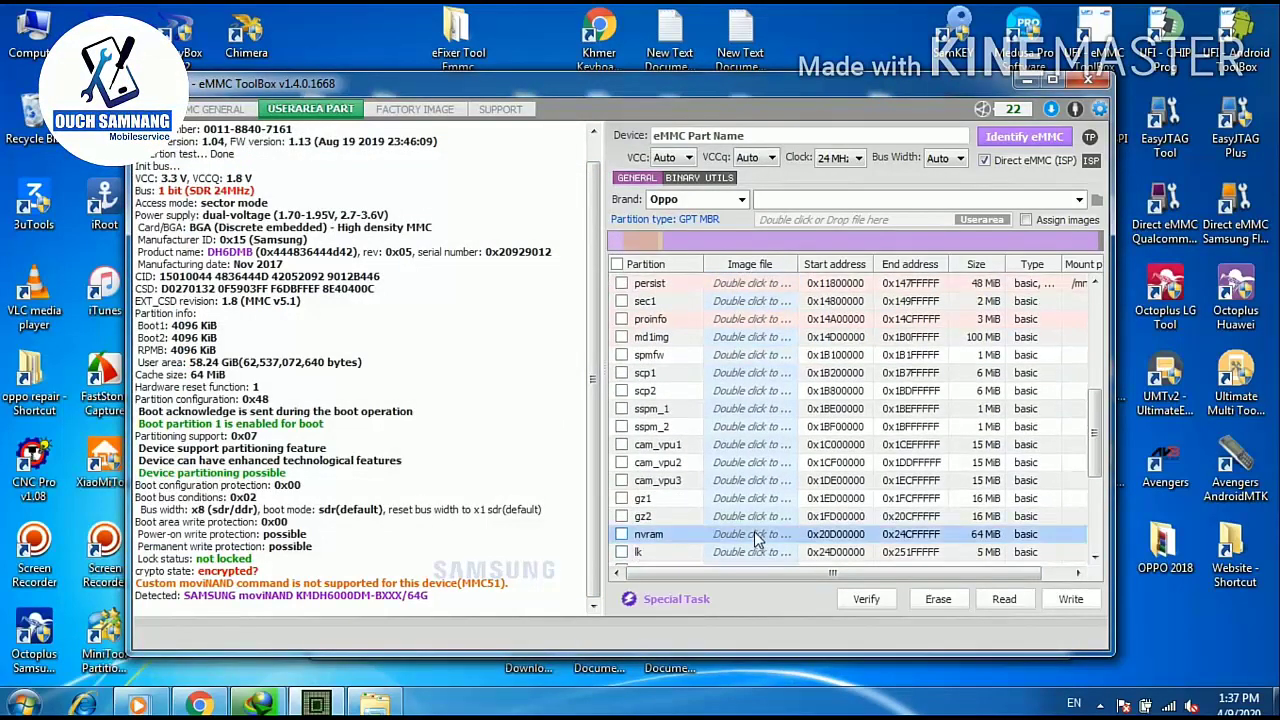
{"action": "left_click", "coordinate": [455, 141]}
{"action": "right_click", "coordinate": [458, 143]}
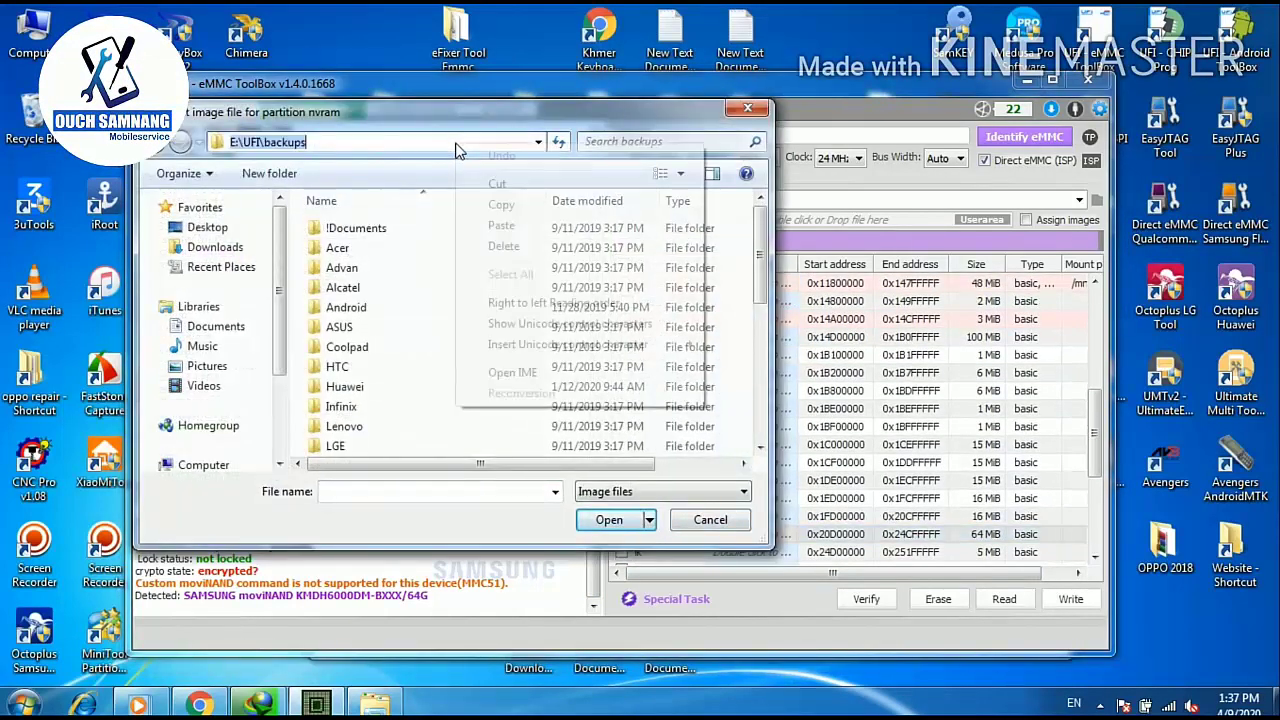
{"action": "left_click", "coordinate": [503, 229]}
{"action": "key", "text": "Return"}
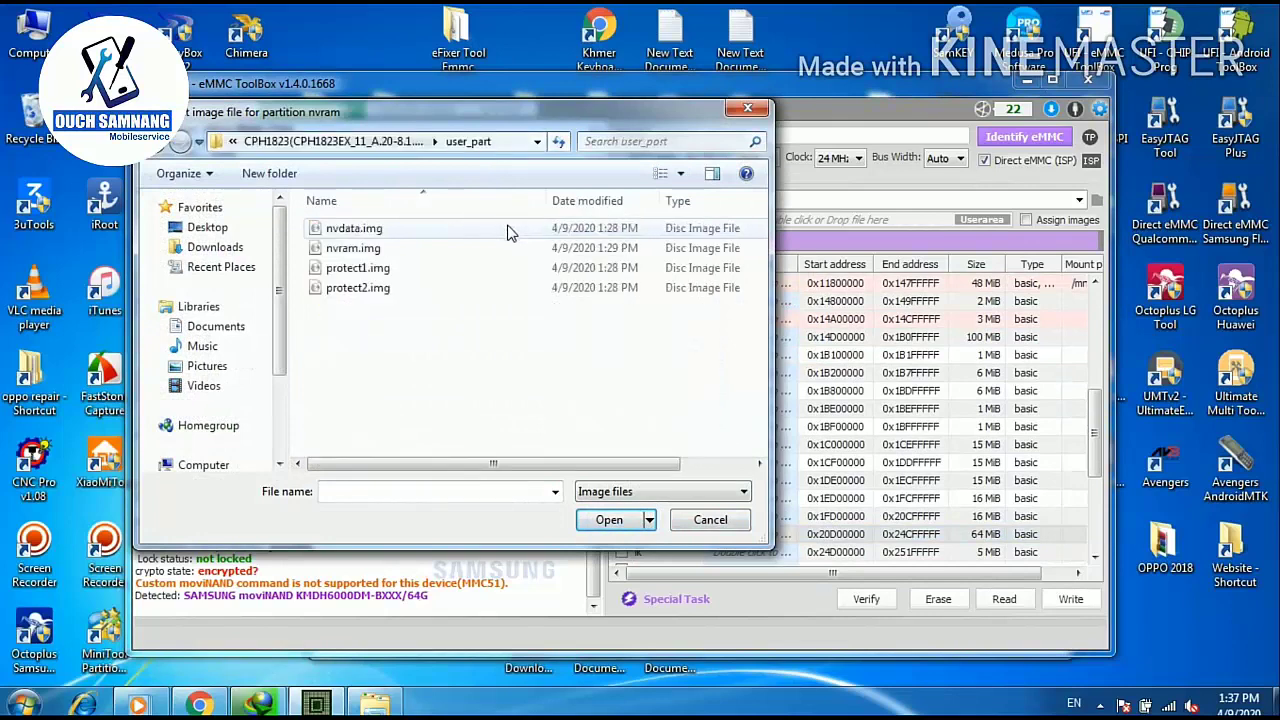
{"action": "left_click", "coordinate": [343, 250]}
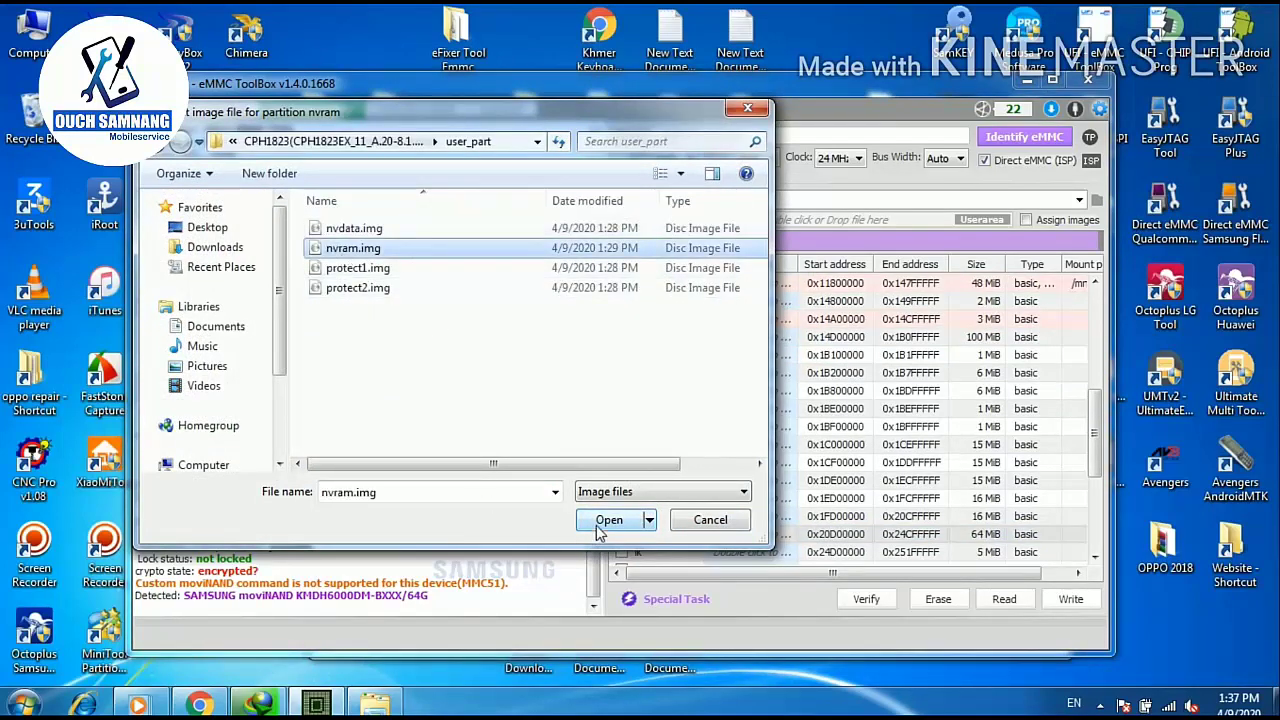
{"action": "left_click", "coordinate": [605, 521]}
Write the nvdata, protect1, protect2 and nvram images to the new eMMC and identify the chip again
{"action": "left_click", "coordinate": [1095, 283]}
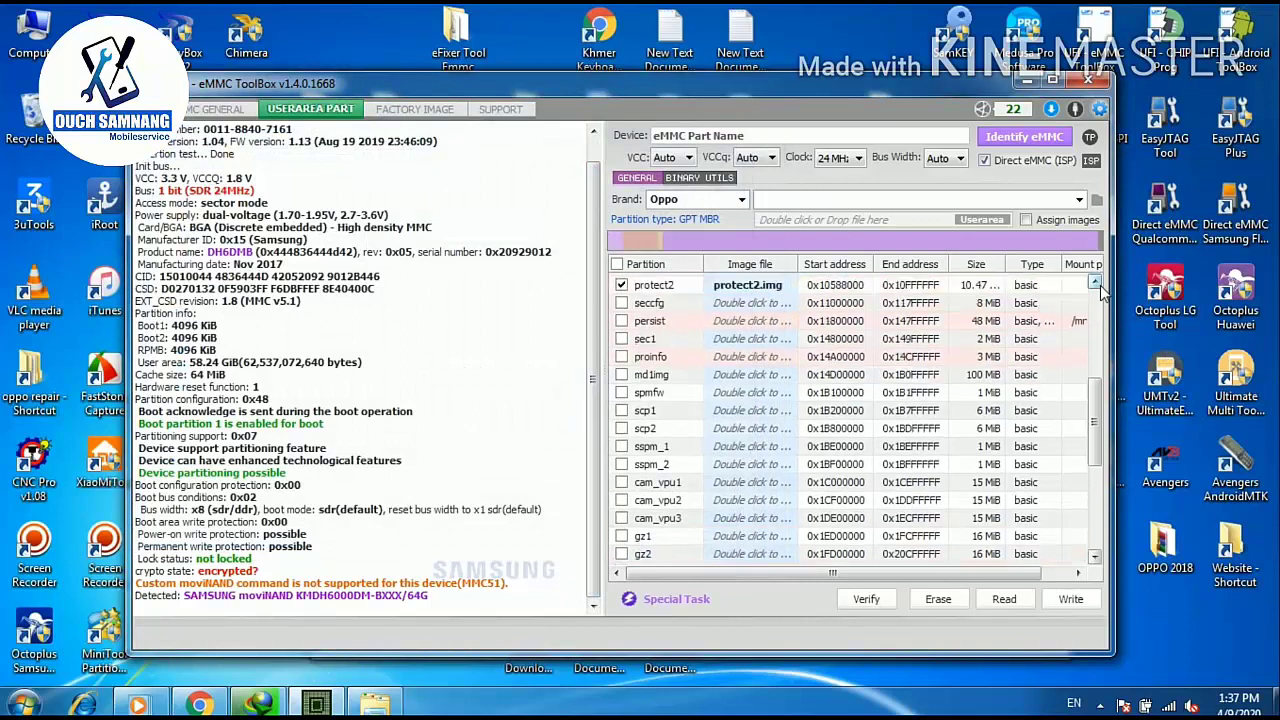
{"action": "left_click", "coordinate": [1095, 283]}
{"action": "left_click", "coordinate": [1095, 283]}
{"action": "left_click", "coordinate": [1095, 283]}
{"action": "left_click", "coordinate": [1095, 283]}
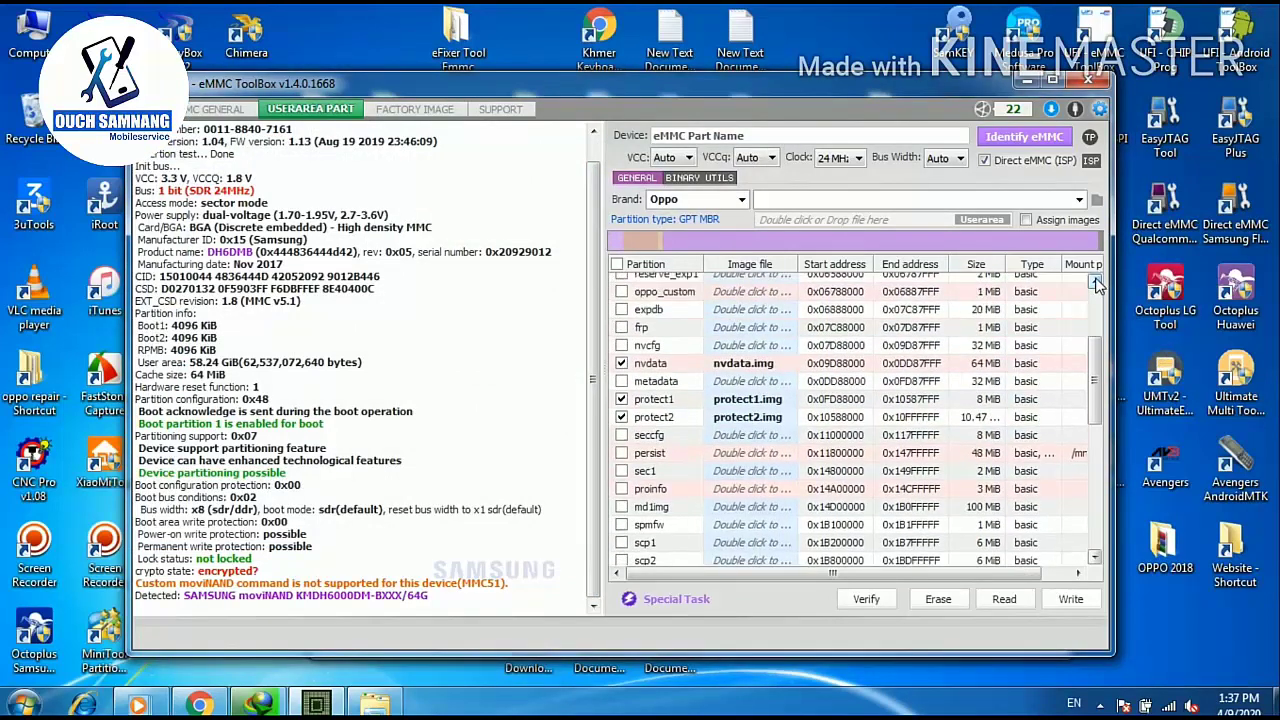
{"action": "left_click", "coordinate": [1064, 596]}
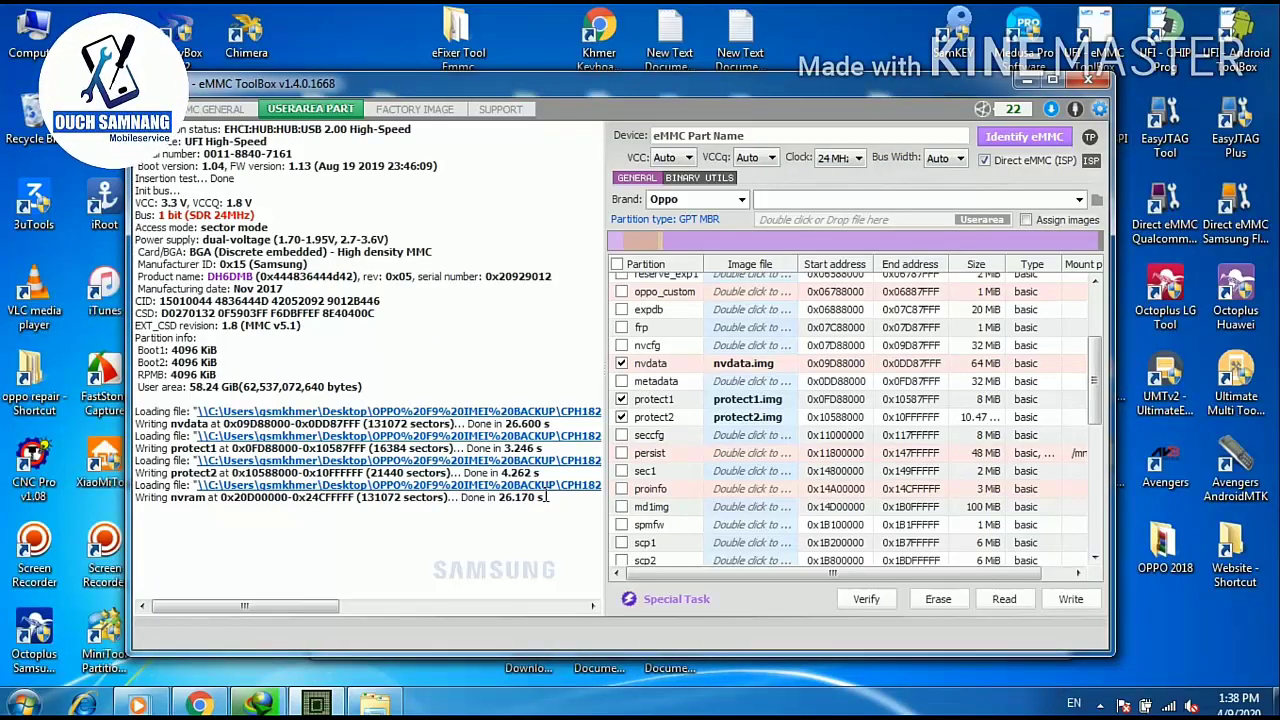
{"action": "left_click", "coordinate": [541, 359]}
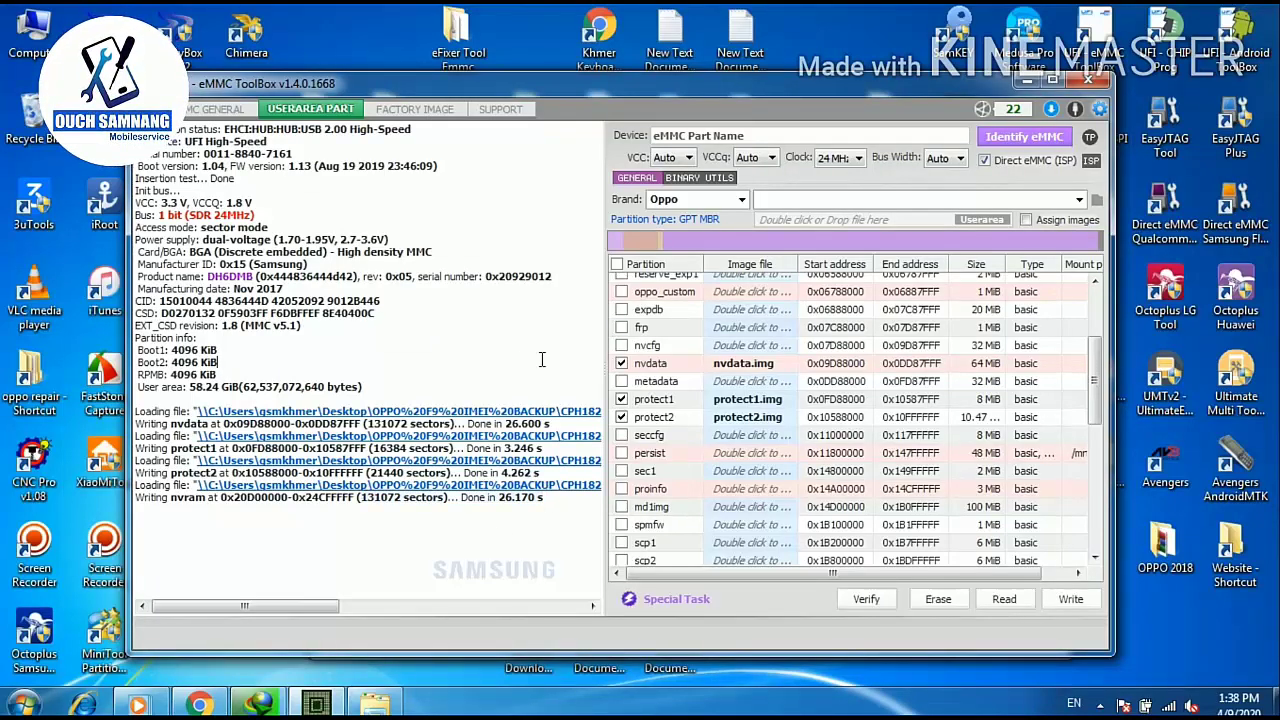
{"action": "left_click", "coordinate": [1020, 138]}
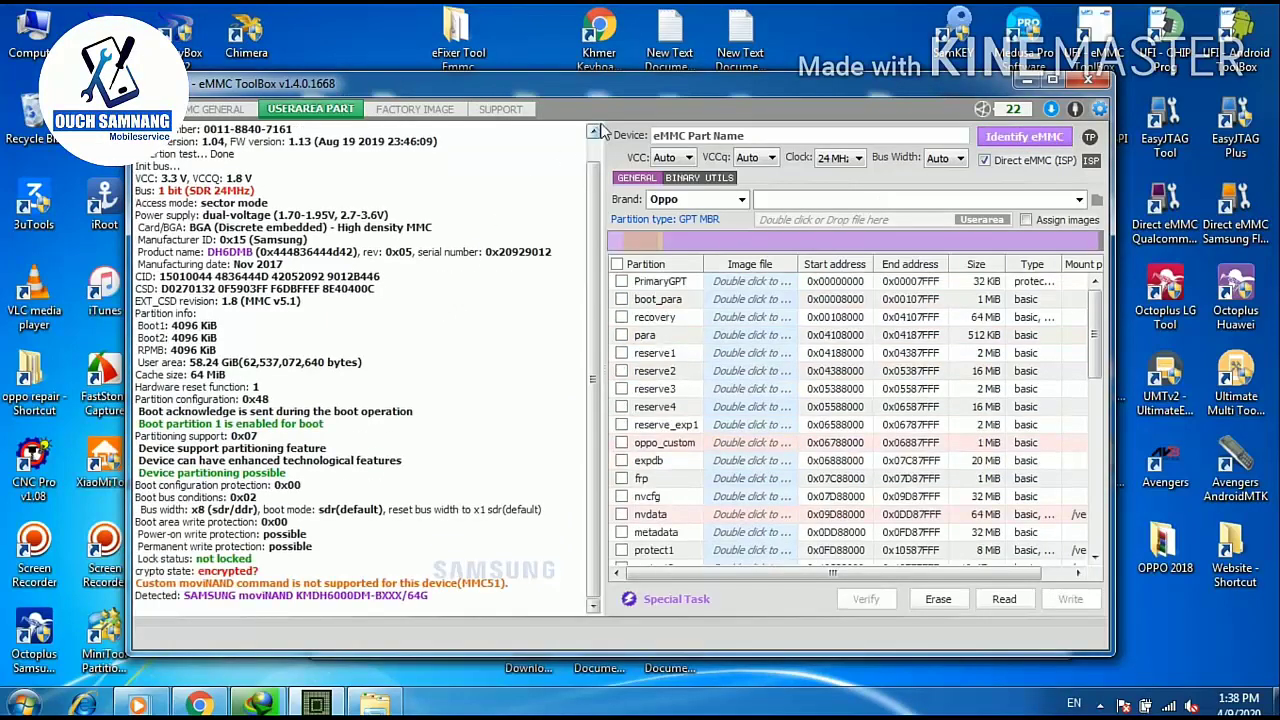
Close the eMMC ToolBox and the IMEI backup's user_part folder window
{"action": "left_click_drag", "start_coordinate": [621, 93], "coordinate": [639, 85]}
{"action": "left_click", "coordinate": [1112, 73]}
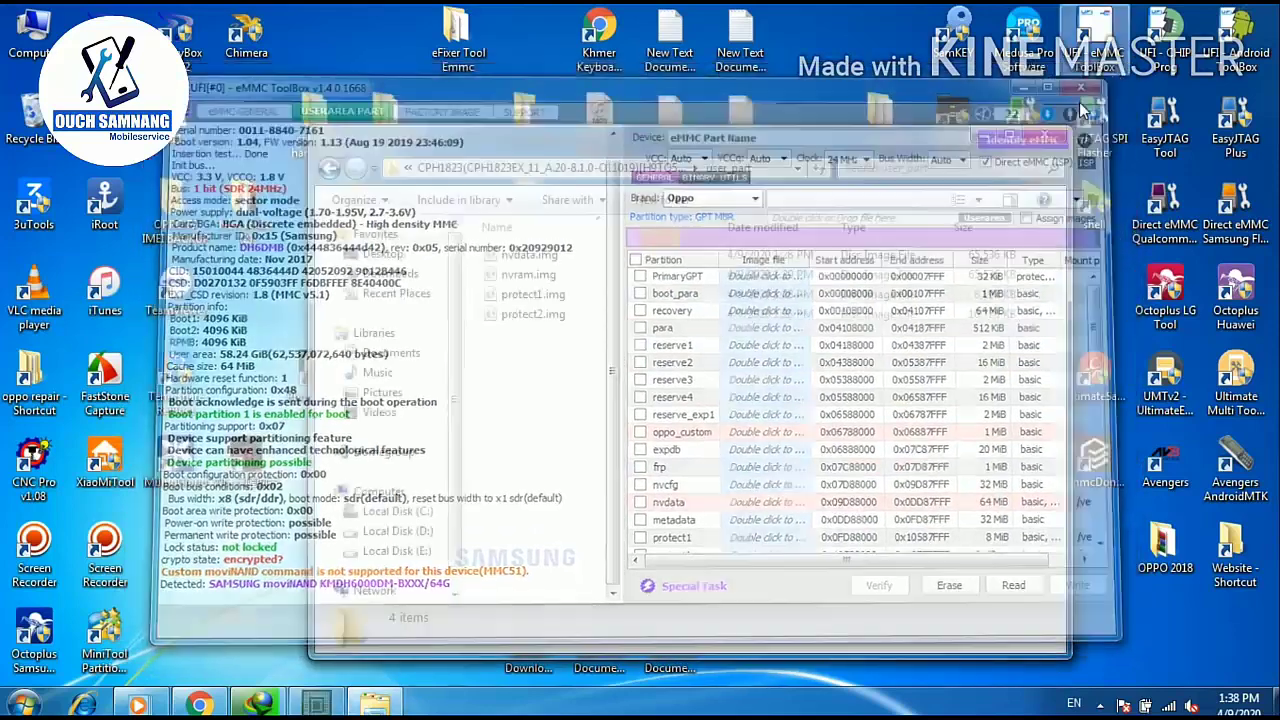
{"action": "left_click", "coordinate": [1062, 145]}
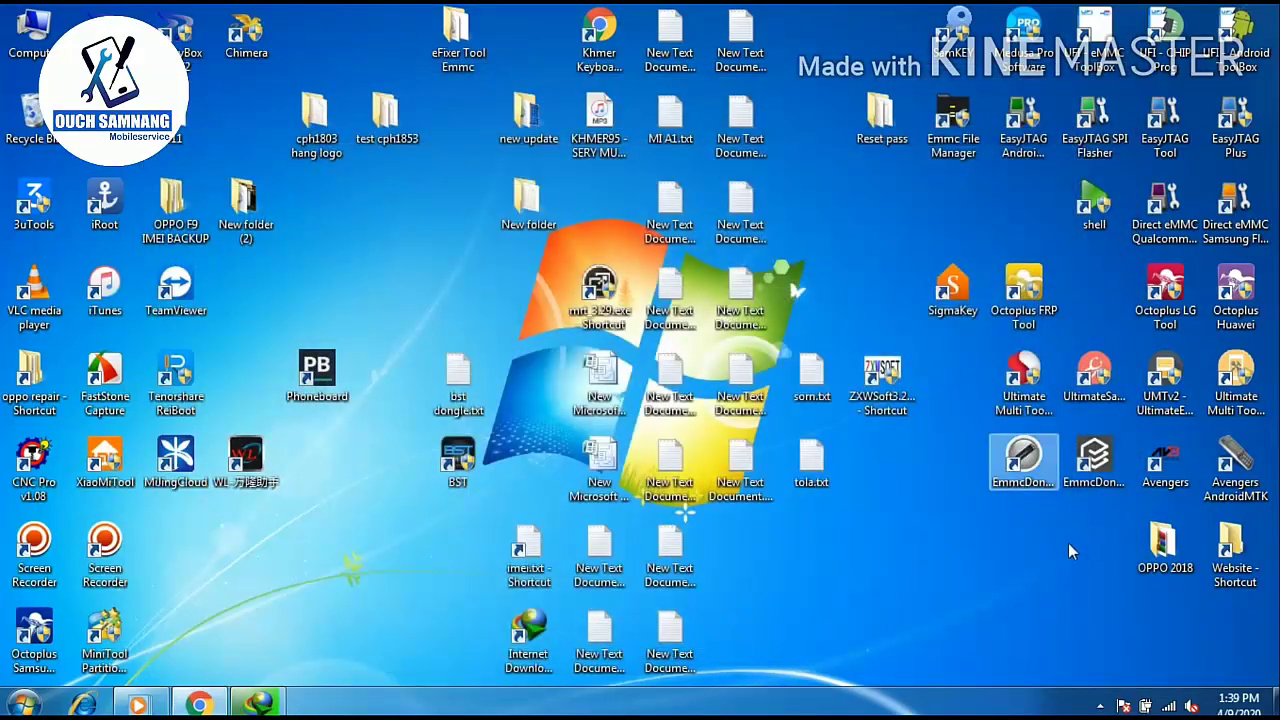
{"action": "left_click", "coordinate": [1100, 704]}
{"action": "right_click", "coordinate": [1128, 610]}
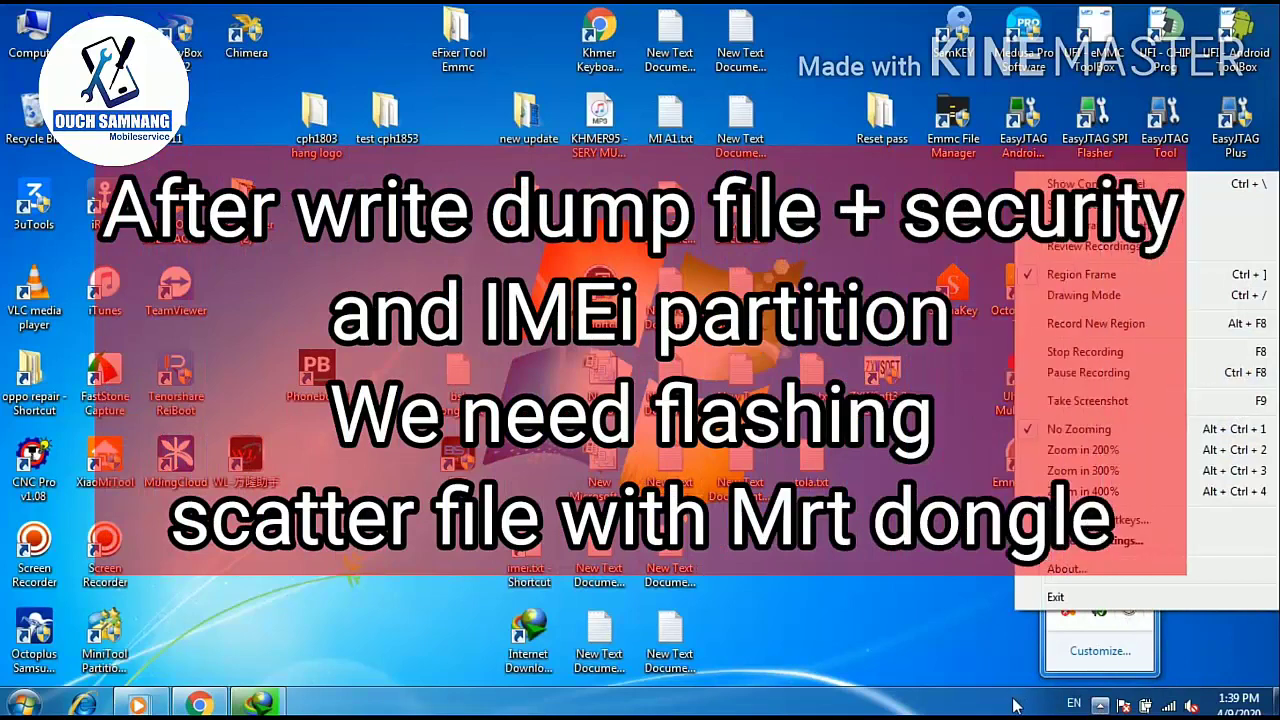
{"action": "left_click", "coordinate": [1103, 706]}
{"action": "left_click", "coordinate": [1128, 612]}
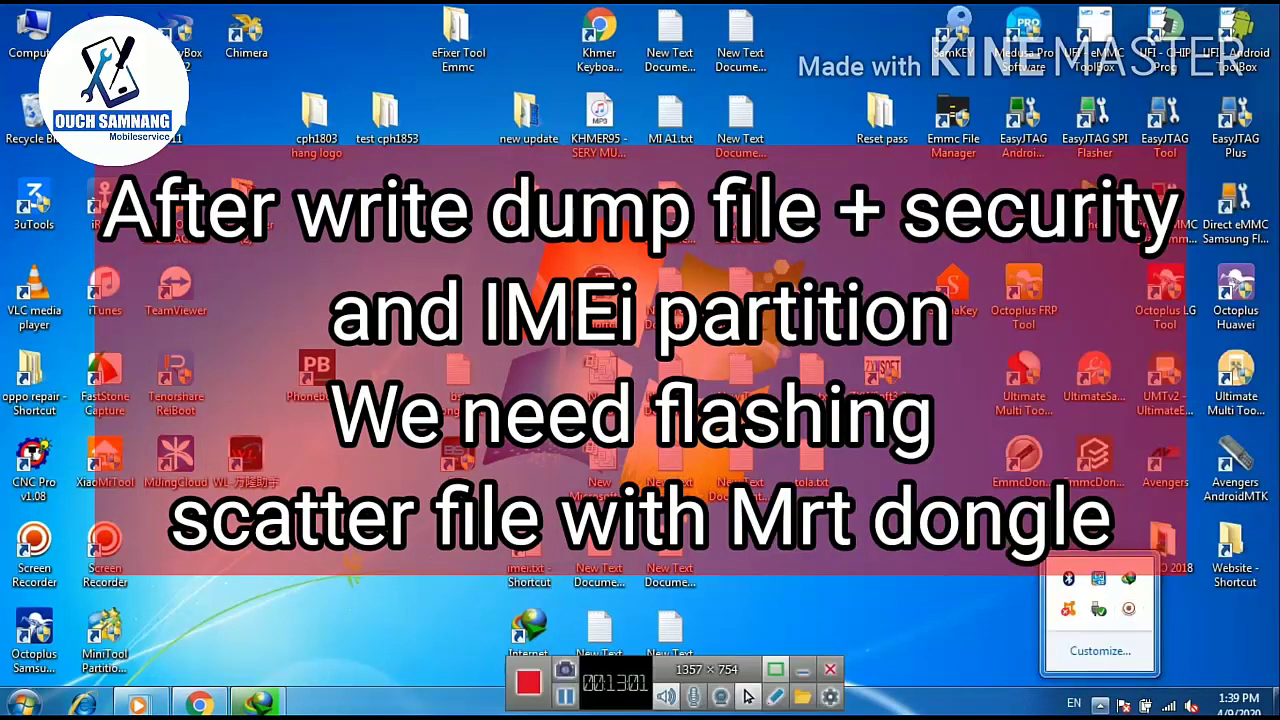
{"action": "left_click", "coordinate": [872, 712]}
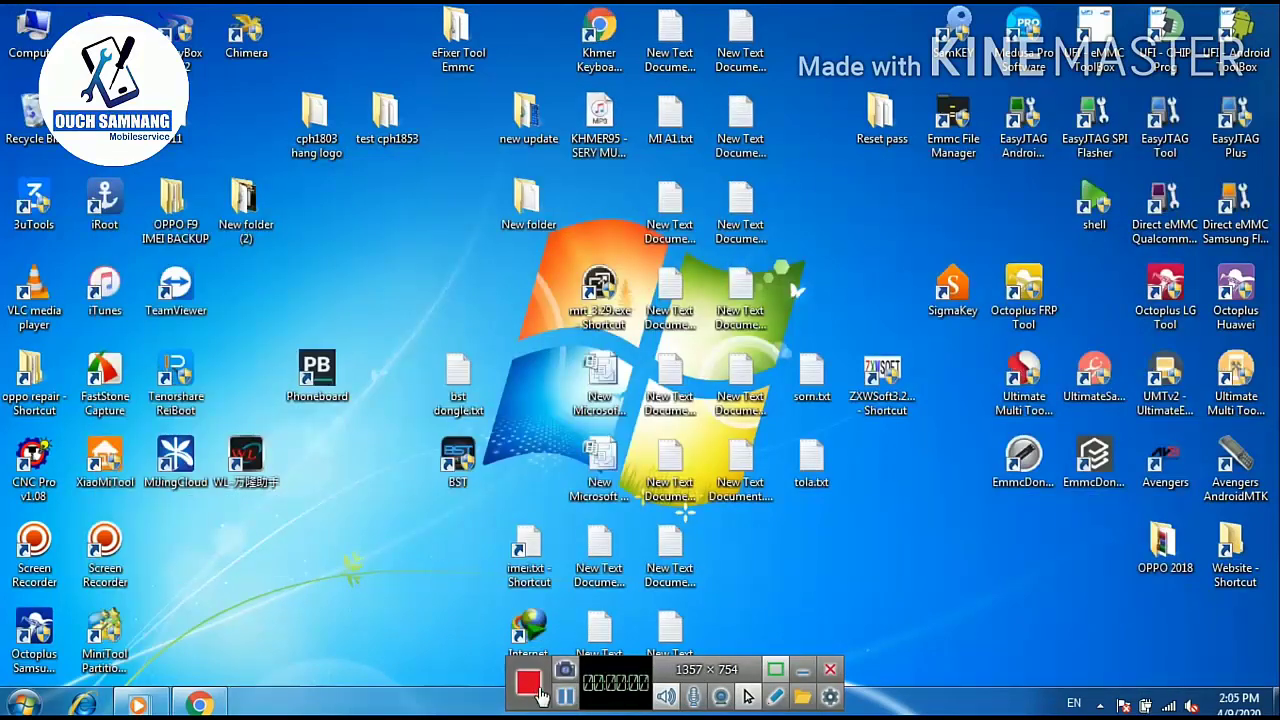
{"action": "left_click", "coordinate": [830, 669]}
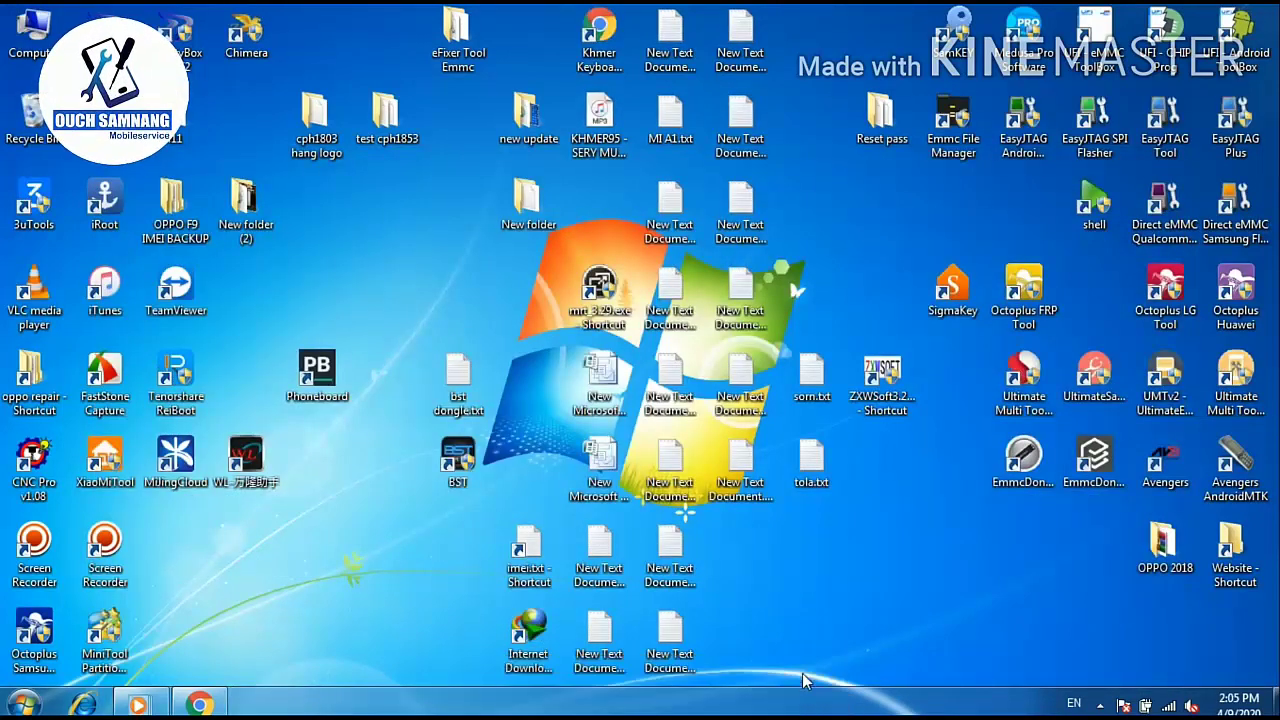
{"action": "right_click", "coordinate": [845, 553]}
{"action": "left_click", "coordinate": [875, 311]}
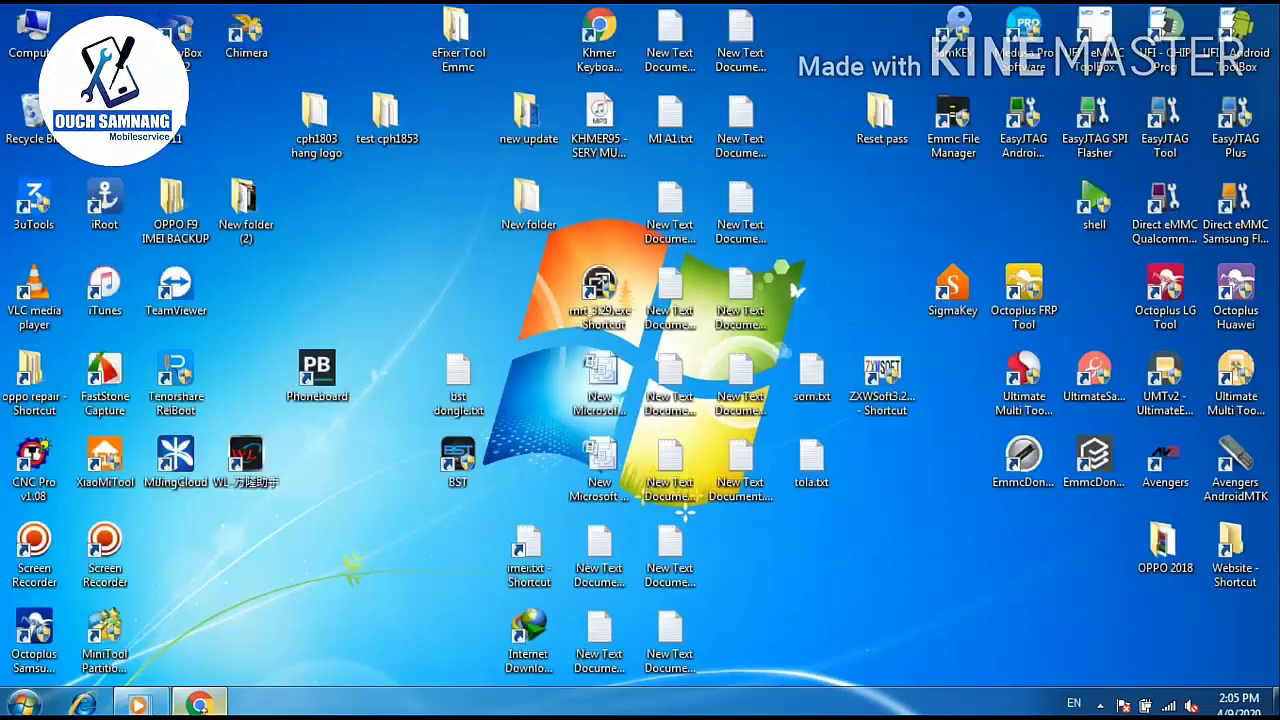
Switch to Chrome and search Google for "oppo f9 test point"
{"action": "left_click", "coordinate": [200, 705]}
{"action": "left_click", "coordinate": [528, 492]}
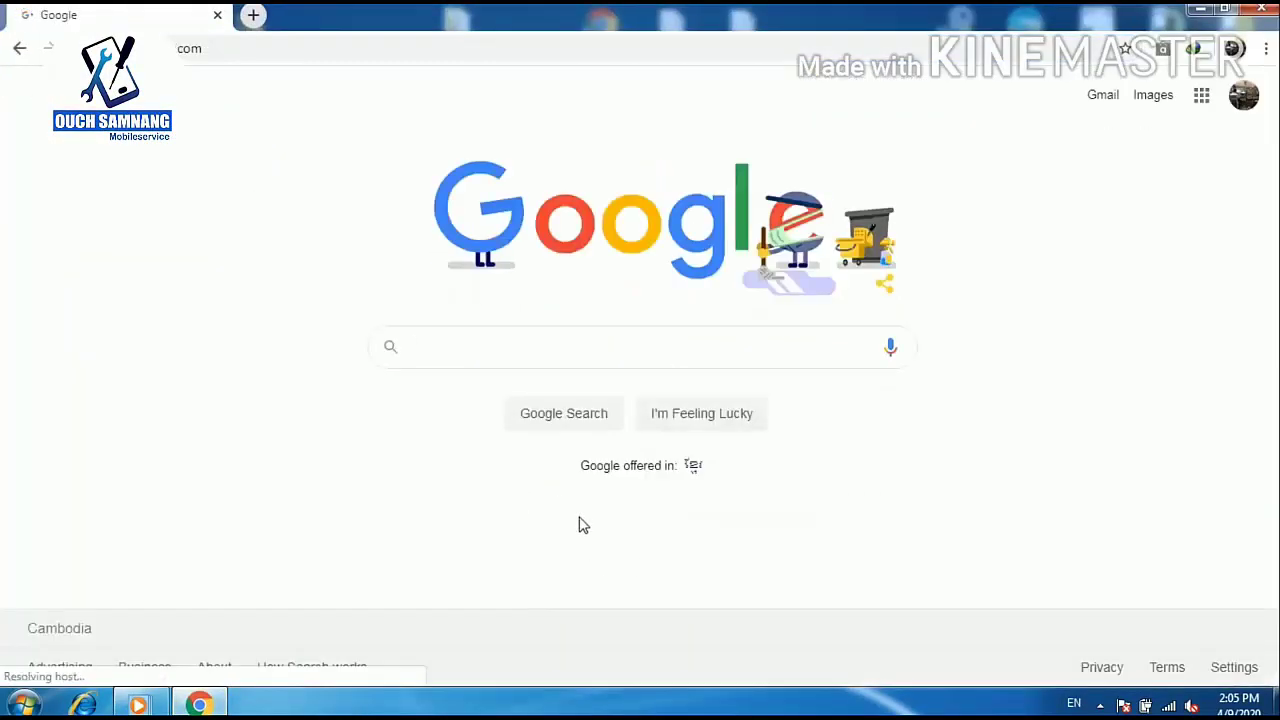
{"action": "type", "text": "OPPO"}
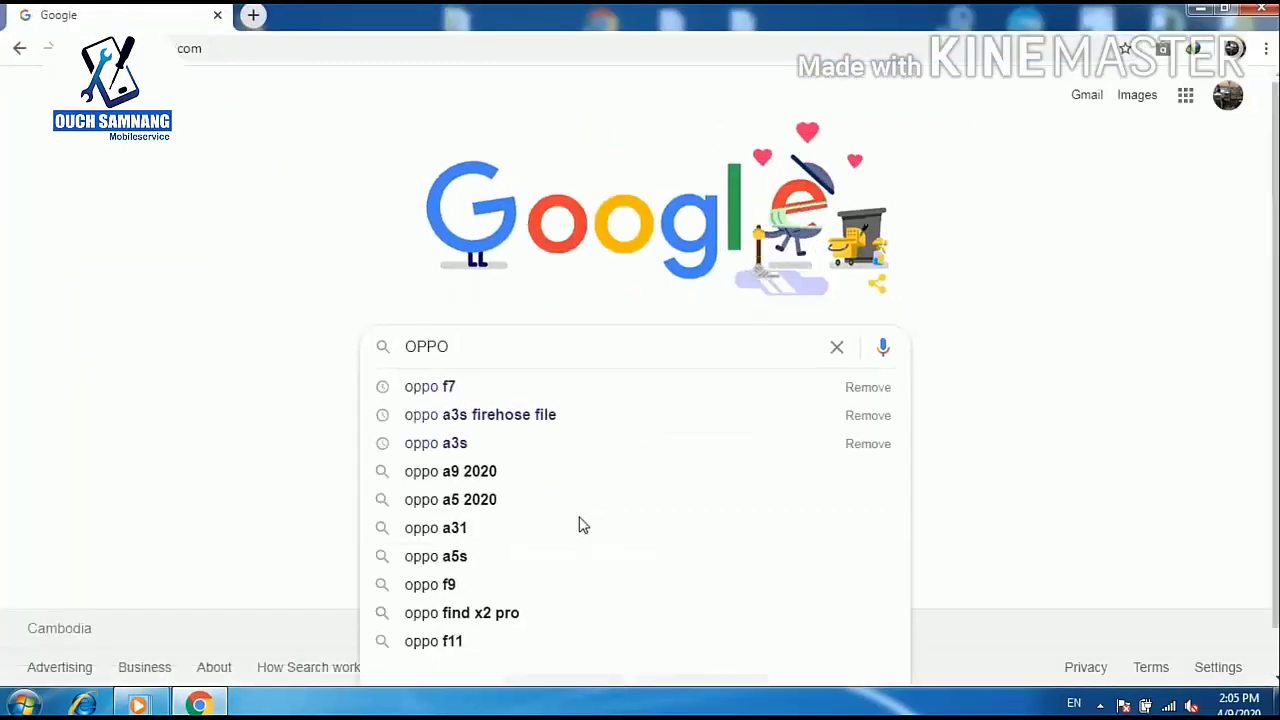
{"action": "type", "text": " F9 T"}
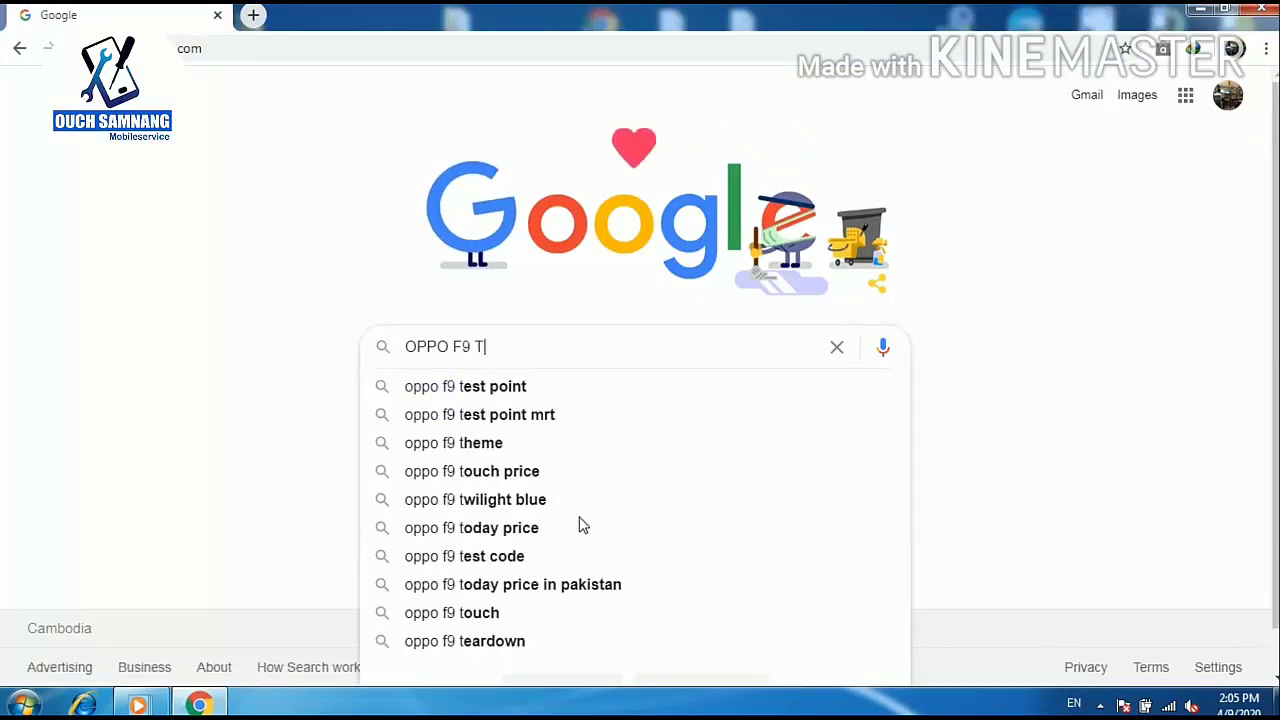
{"action": "left_click", "coordinate": [493, 394]}
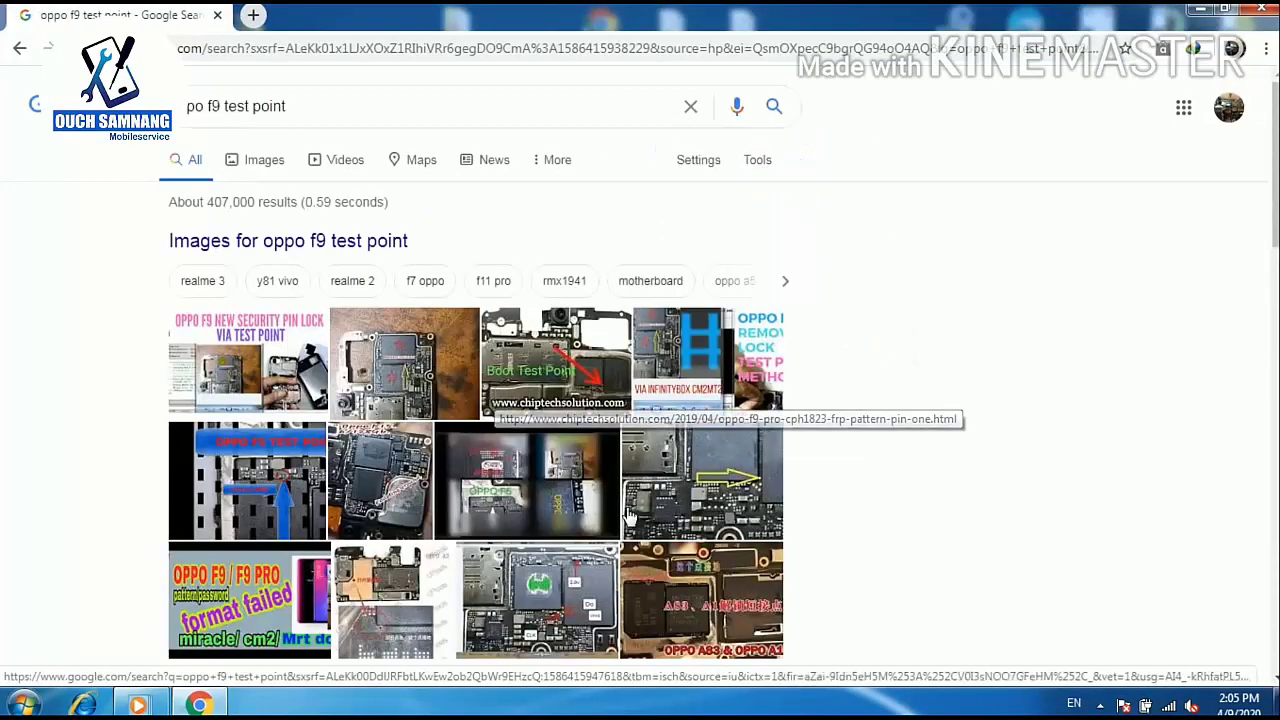
Examine the Hydra Tool and GSM-Forum images of the OPPO F9 CPH1823 boot test point, then minimize the browser
{"action": "scroll", "coordinate": [497, 553], "scroll_direction": "down", "scroll_amount": 1}
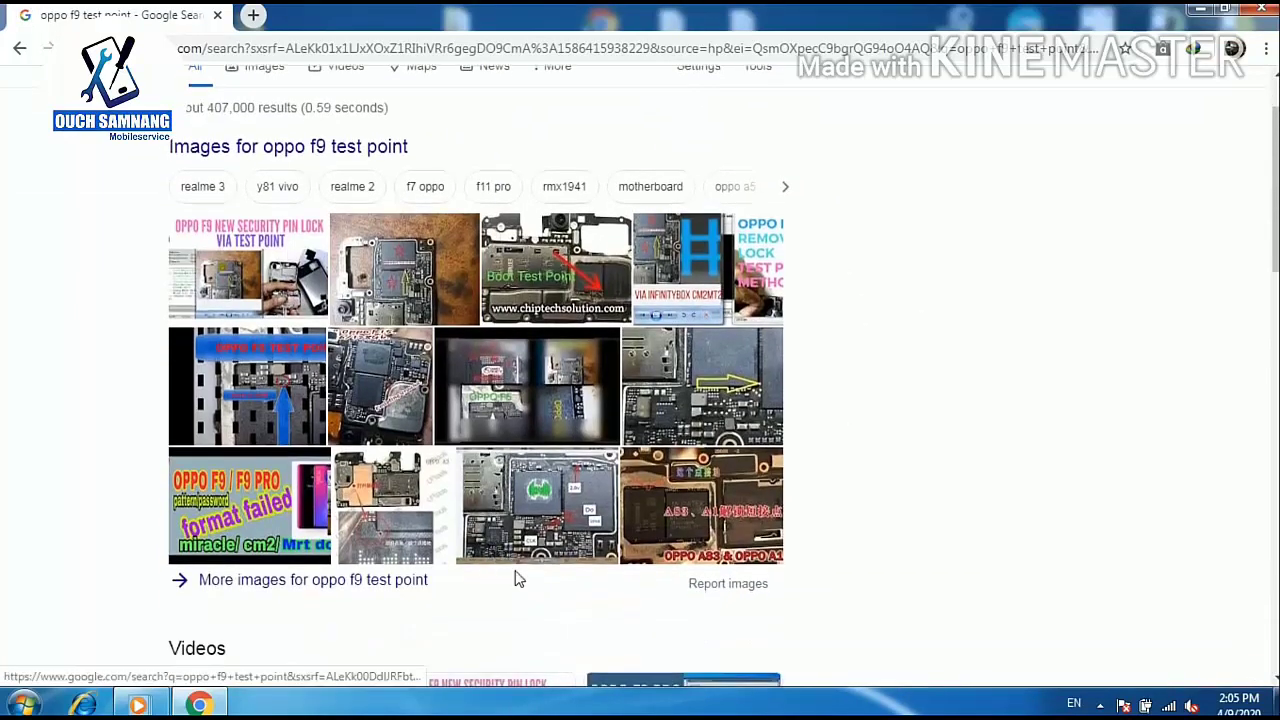
{"action": "left_click", "coordinate": [676, 378]}
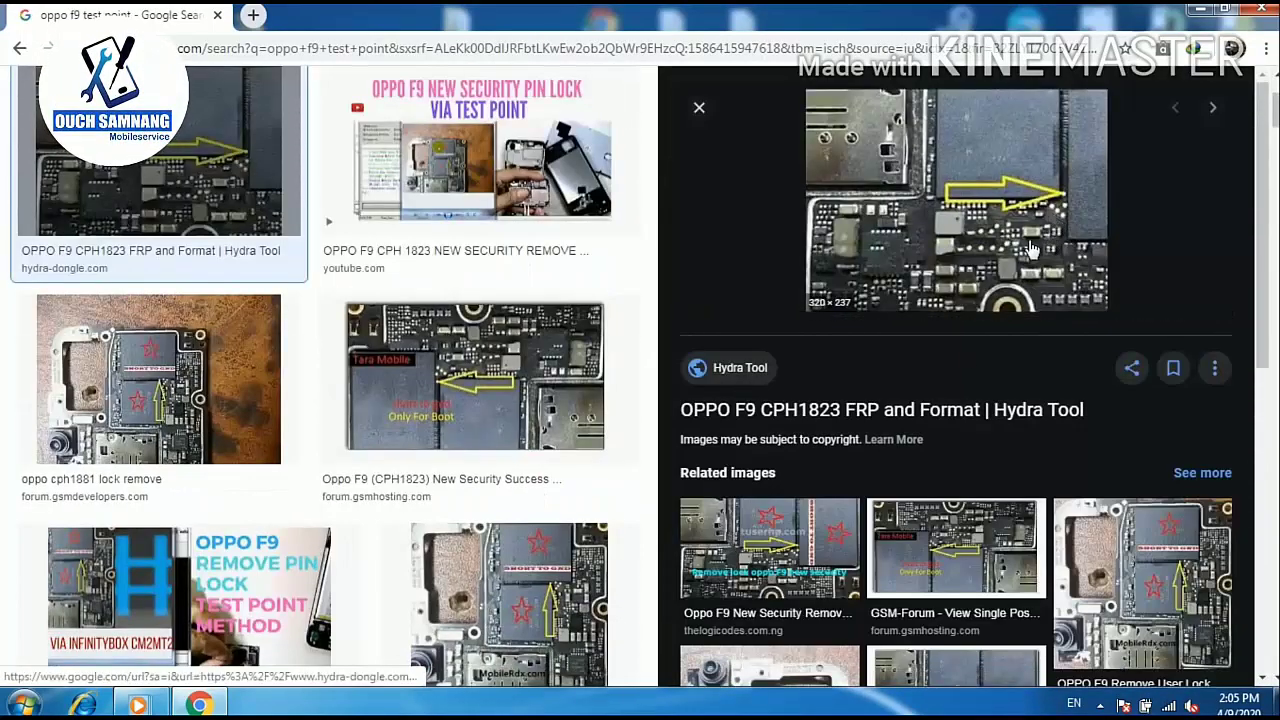
{"action": "left_click", "coordinate": [470, 378]}
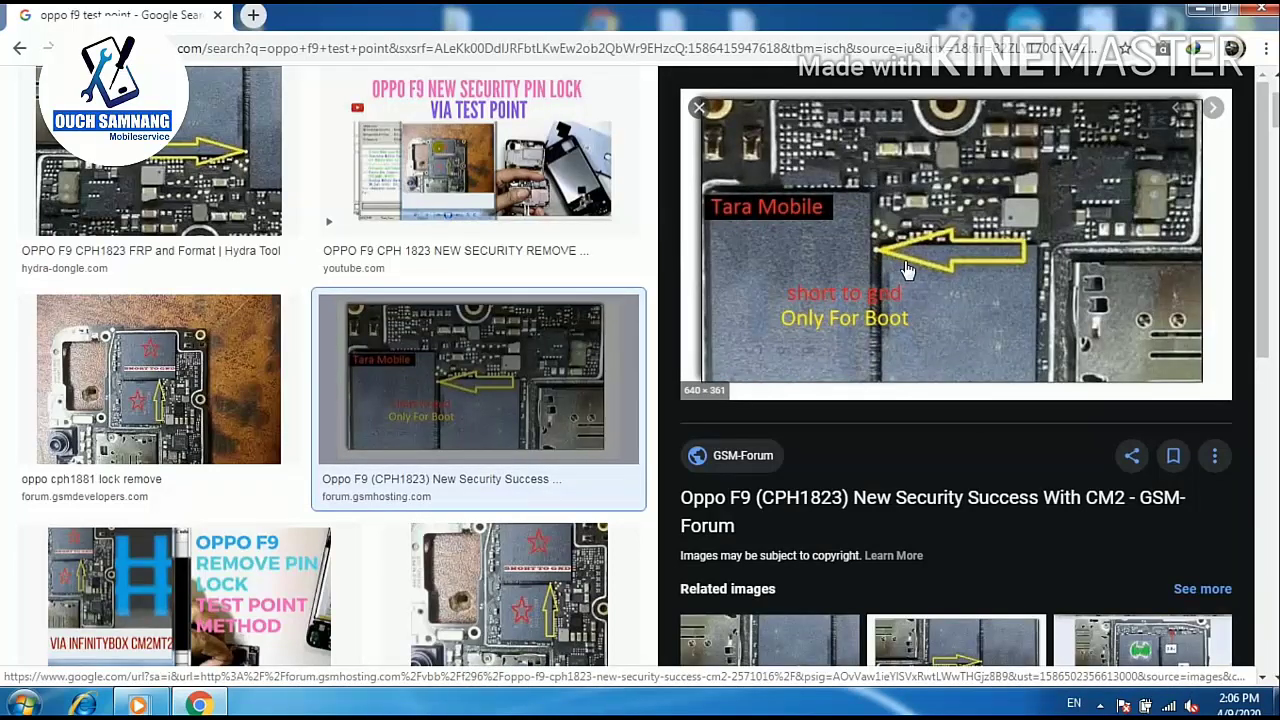
{"action": "left_click", "coordinate": [1200, 9]}
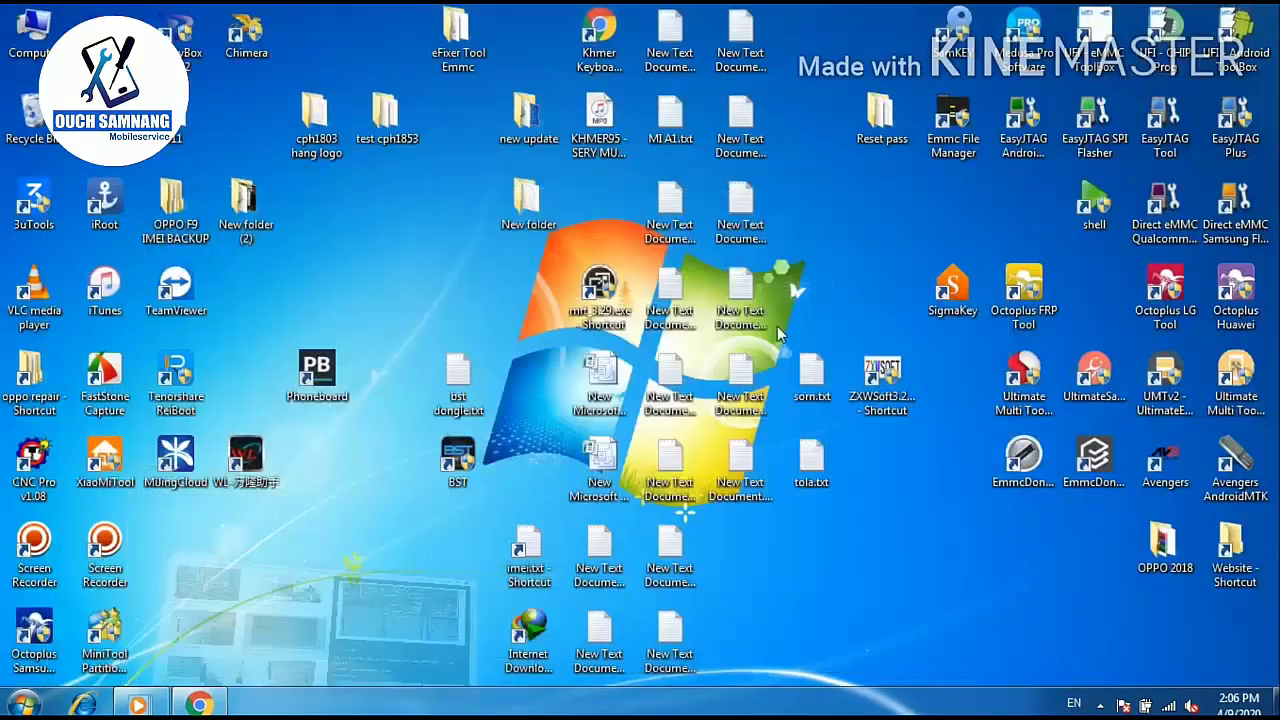
Refresh the desktop and open the MRT_V3.53 folder at E:\Box\MrtDongle
{"action": "right_click", "coordinate": [894, 194]}
{"action": "left_click", "coordinate": [944, 247]}
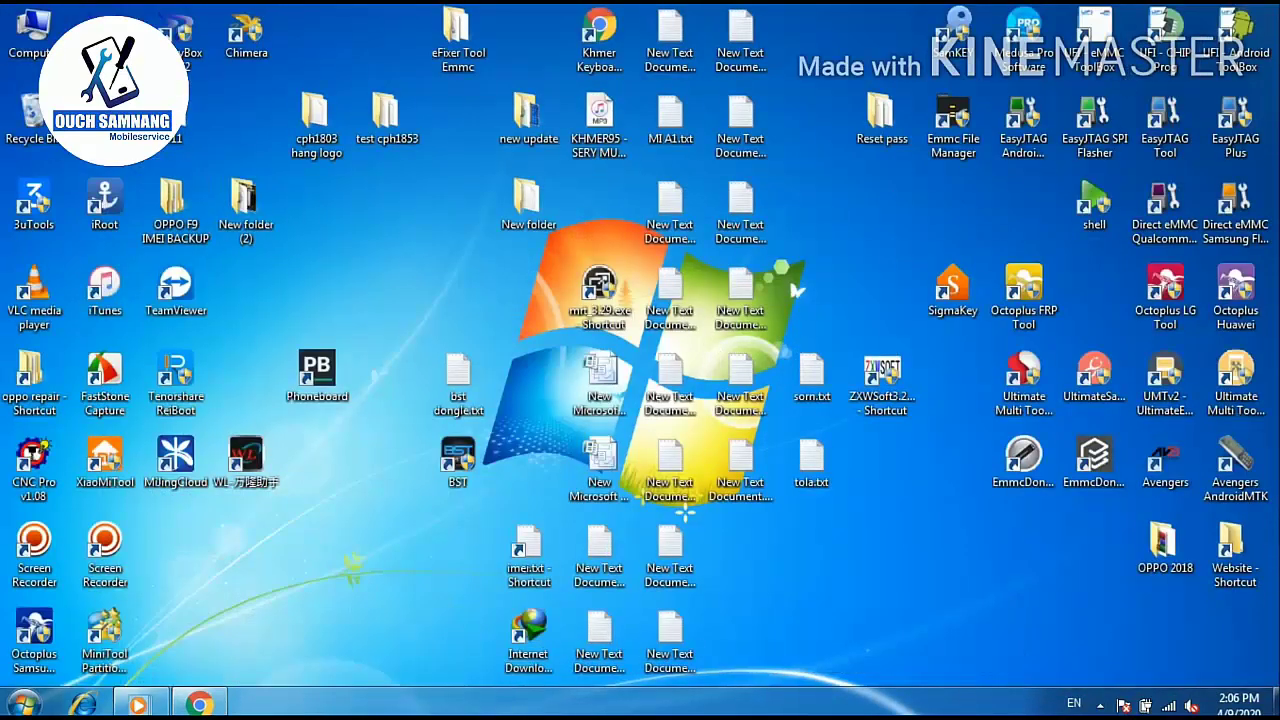
{"action": "double_click", "coordinate": [38, 32]}
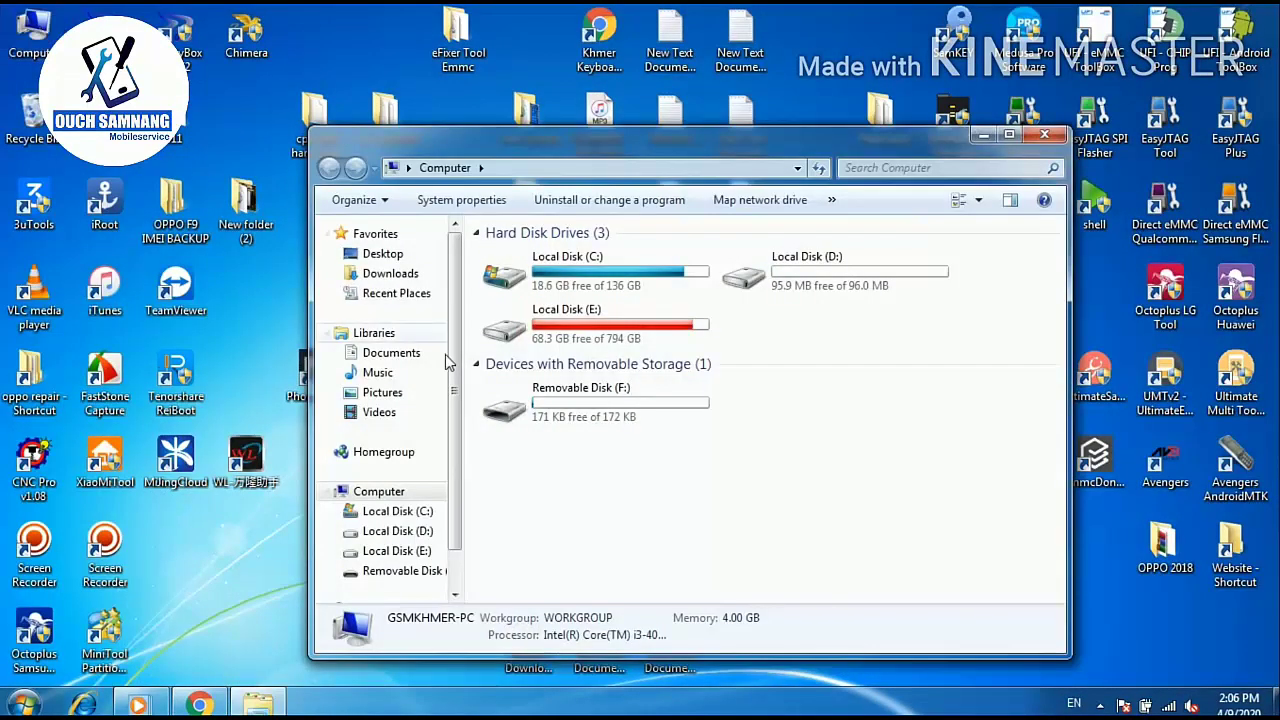
{"action": "left_click", "coordinate": [424, 553]}
{"action": "left_click_drag", "start_coordinate": [625, 152], "coordinate": [594, 151]}
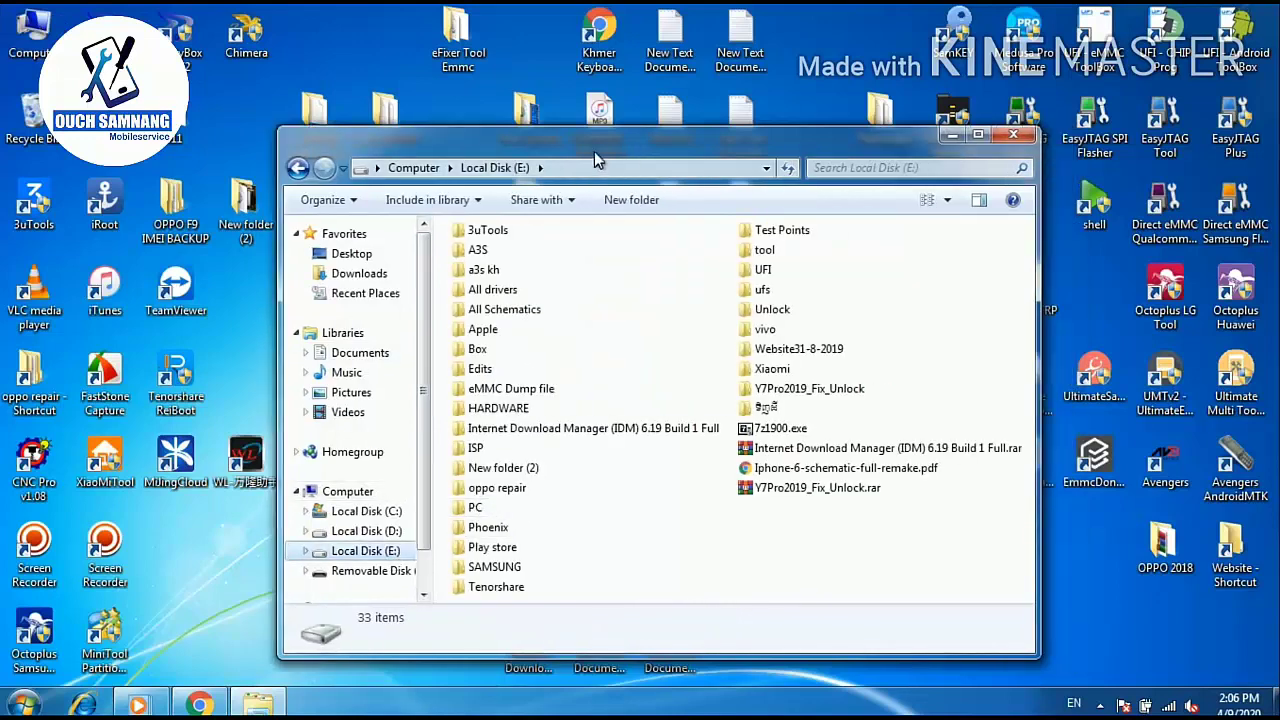
{"action": "double_click", "coordinate": [484, 350]}
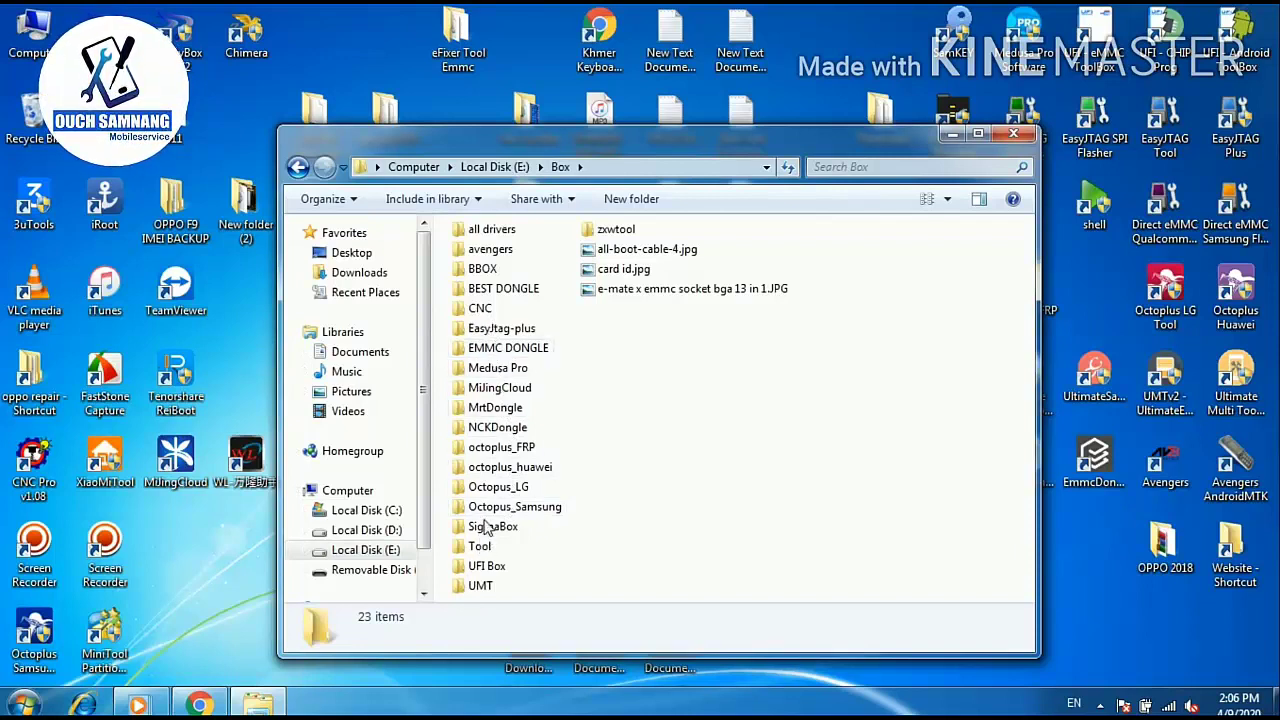
{"action": "double_click", "coordinate": [495, 408]}
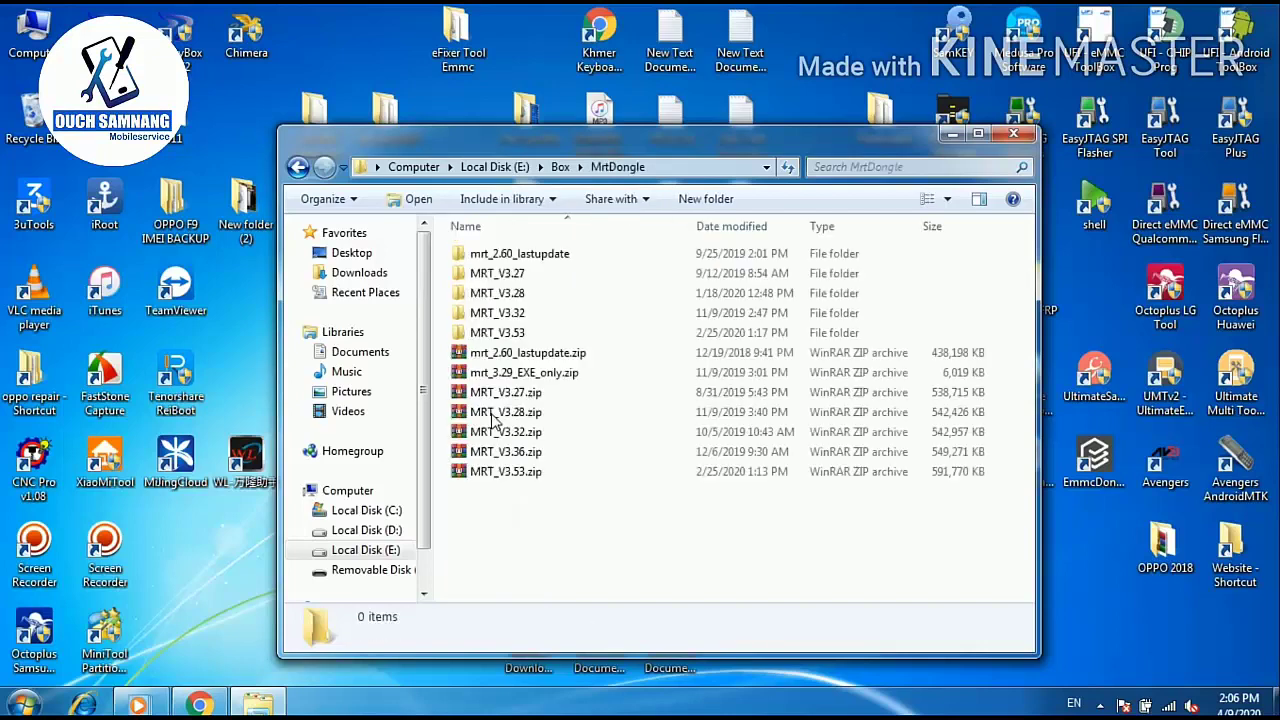
{"action": "double_click", "coordinate": [503, 339]}
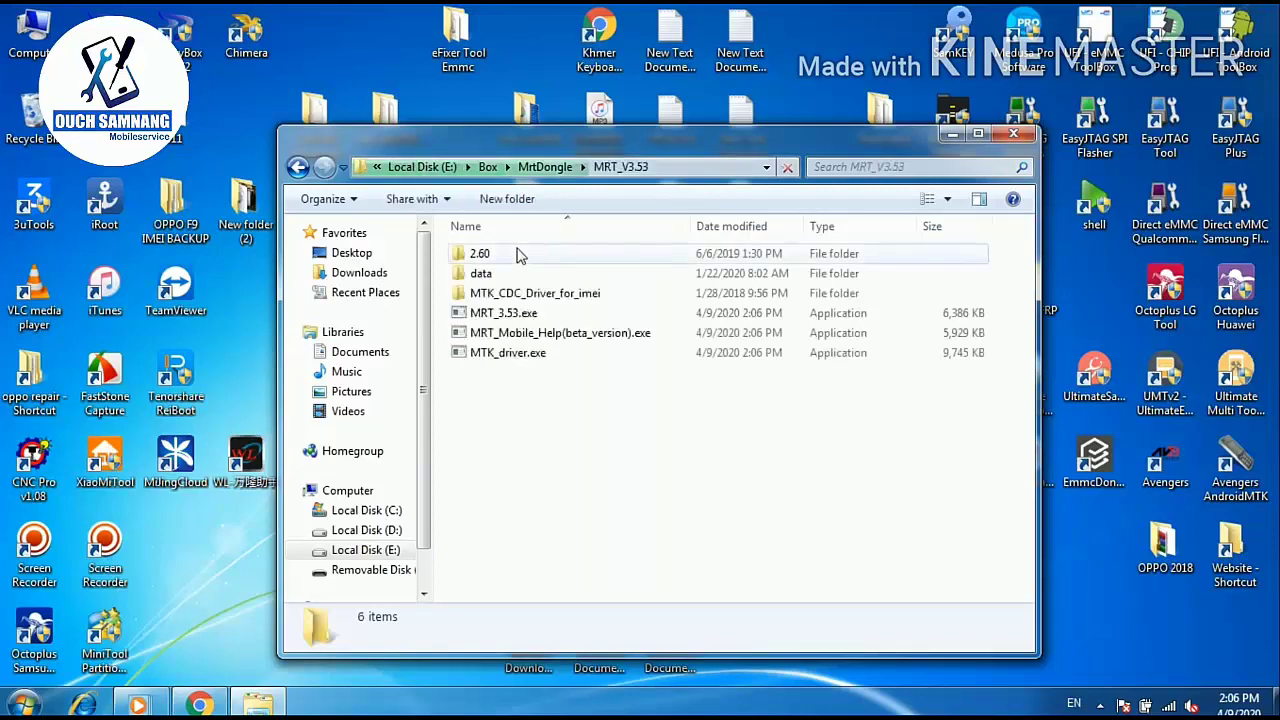
Launch MRT_3.53.exe with administrator rights
{"action": "left_click", "coordinate": [1100, 705]}
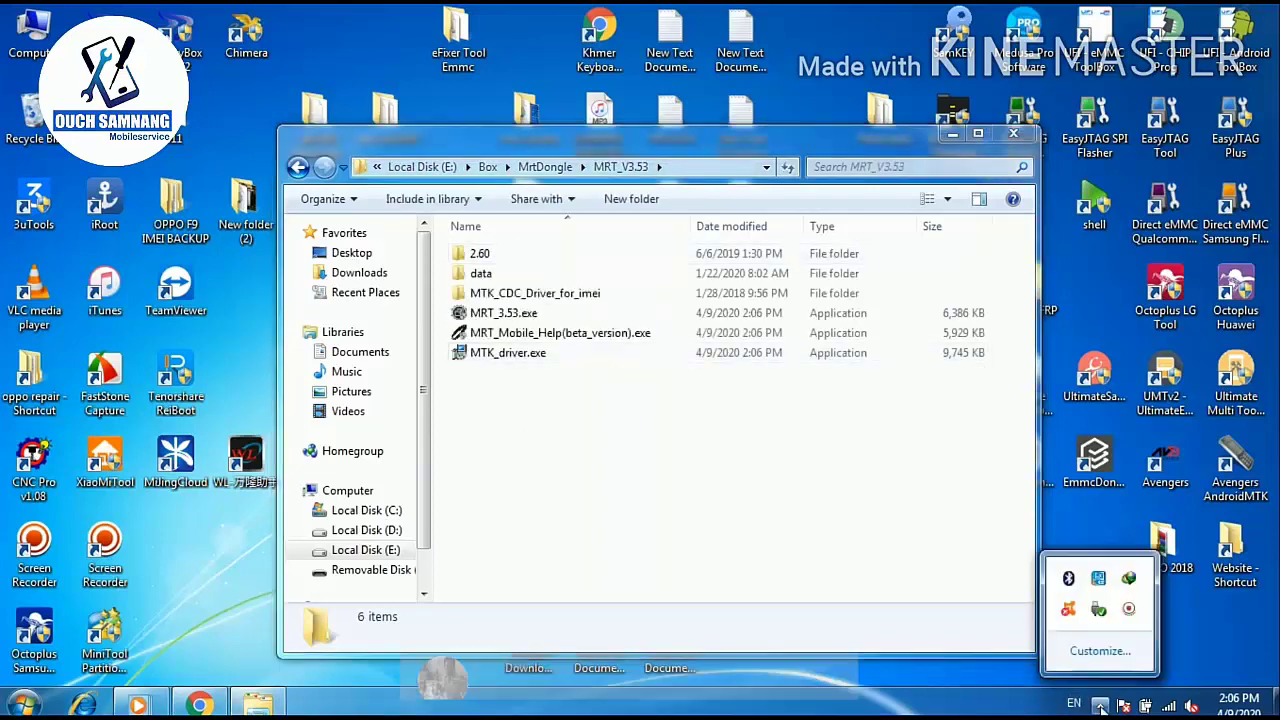
{"action": "left_click", "coordinate": [495, 318]}
{"action": "right_click", "coordinate": [495, 318]}
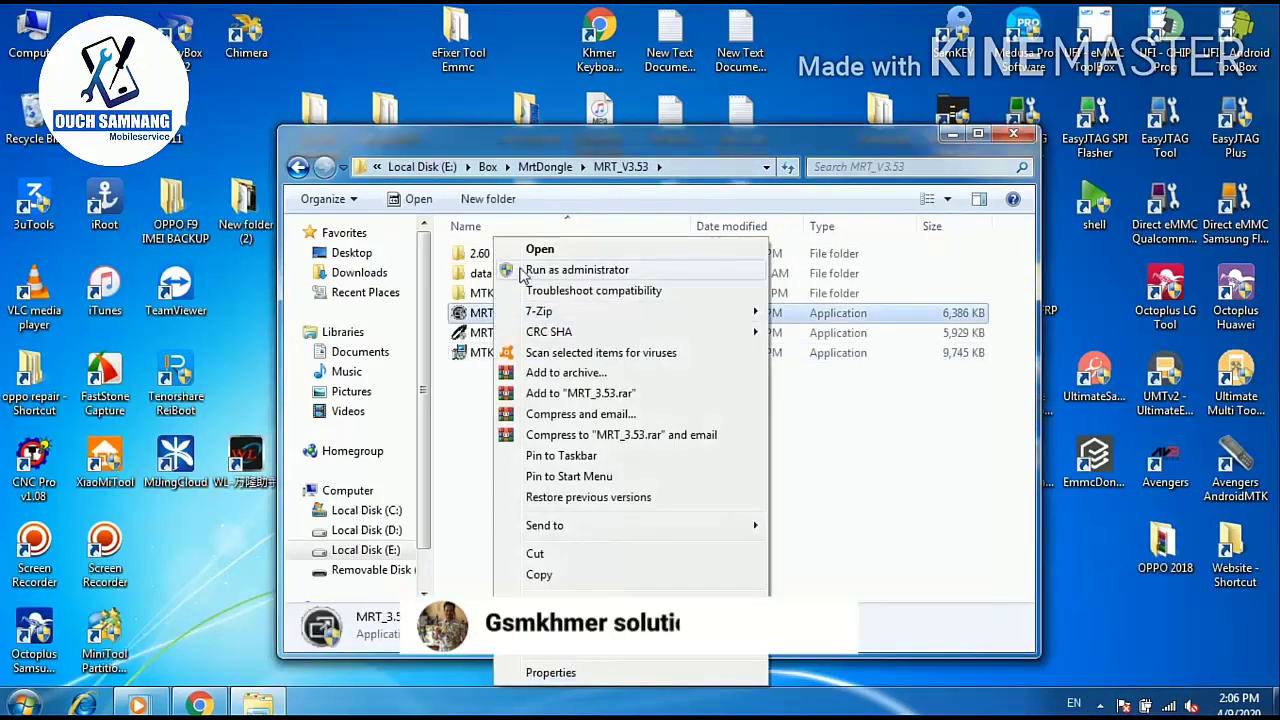
{"action": "left_click", "coordinate": [560, 270]}
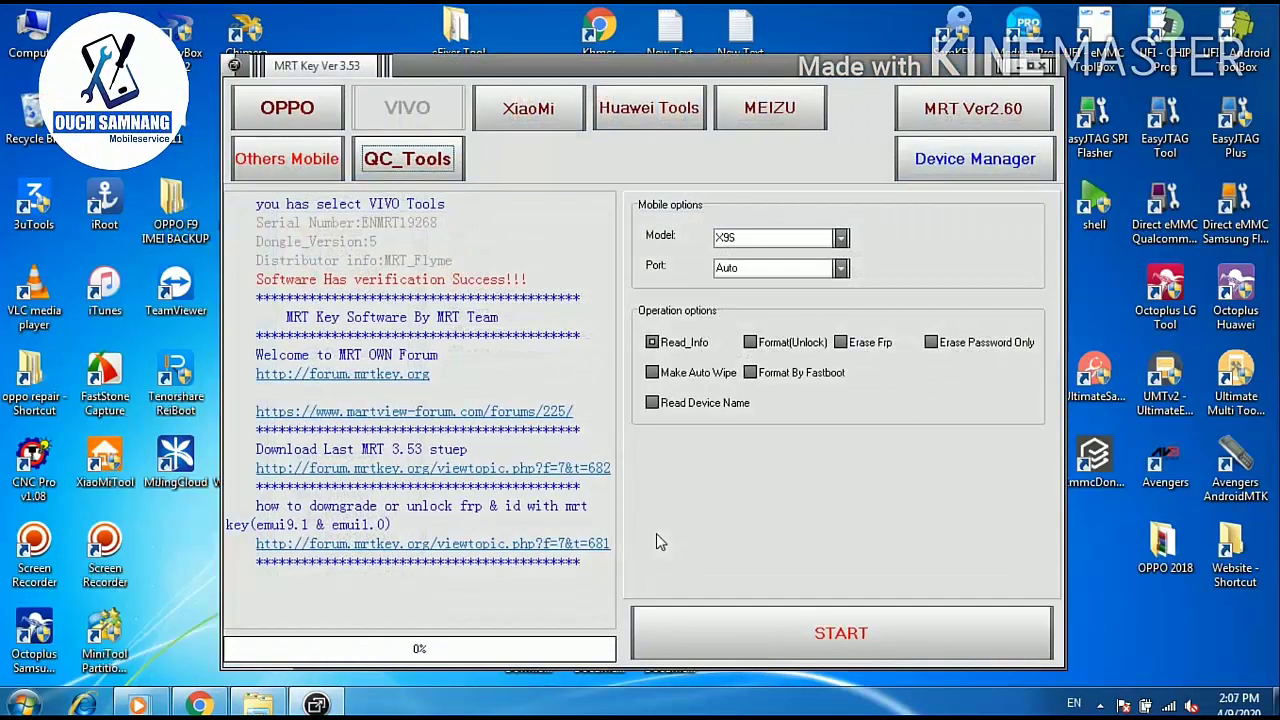
Set up the OPPO tools for model F9 with the Write Flash operation
{"action": "left_click", "coordinate": [297, 115]}
{"action": "left_click", "coordinate": [845, 229]}
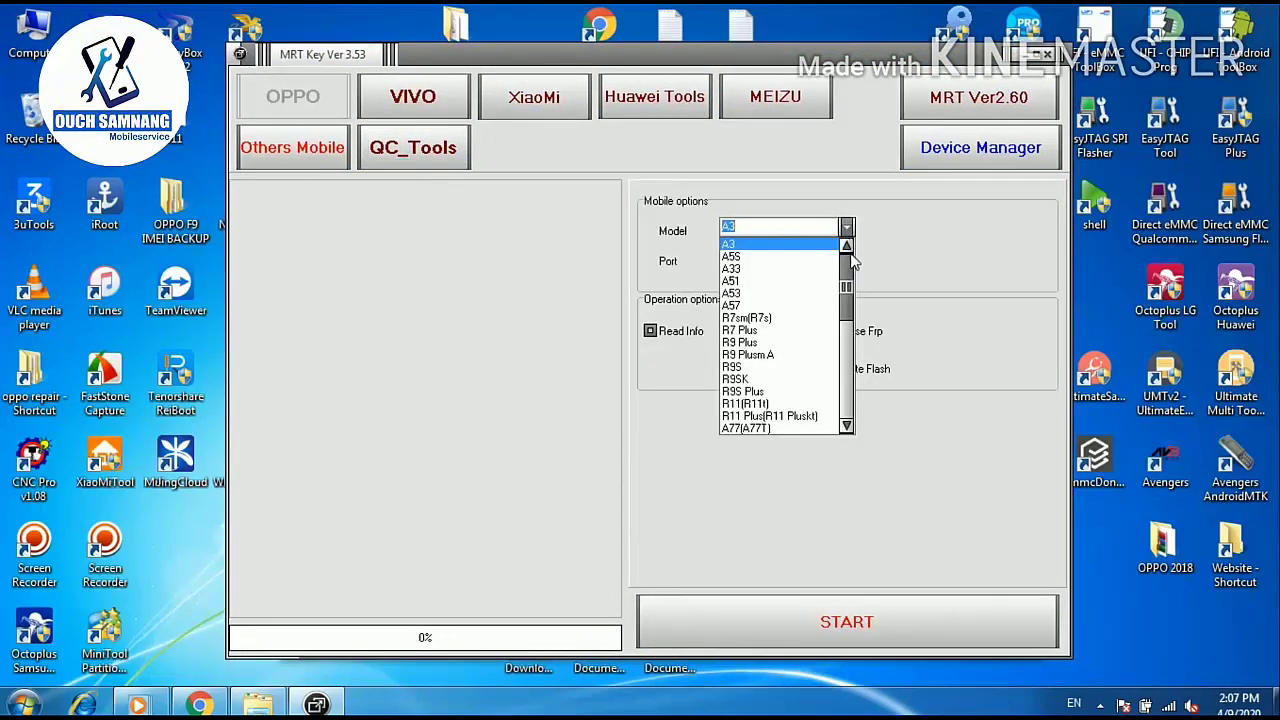
{"action": "scroll", "coordinate": [775, 340], "scroll_direction": "down", "scroll_amount": 5}
{"action": "left_click", "coordinate": [770, 343]}
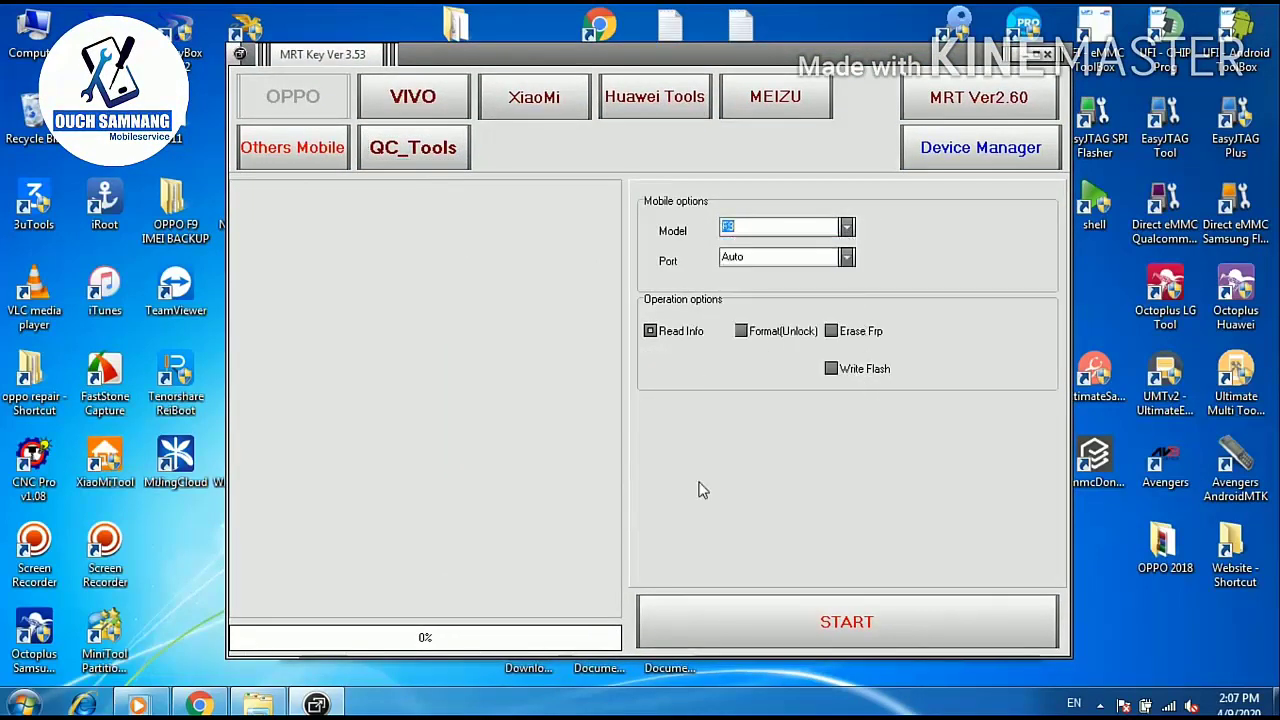
{"action": "left_click", "coordinate": [831, 369]}
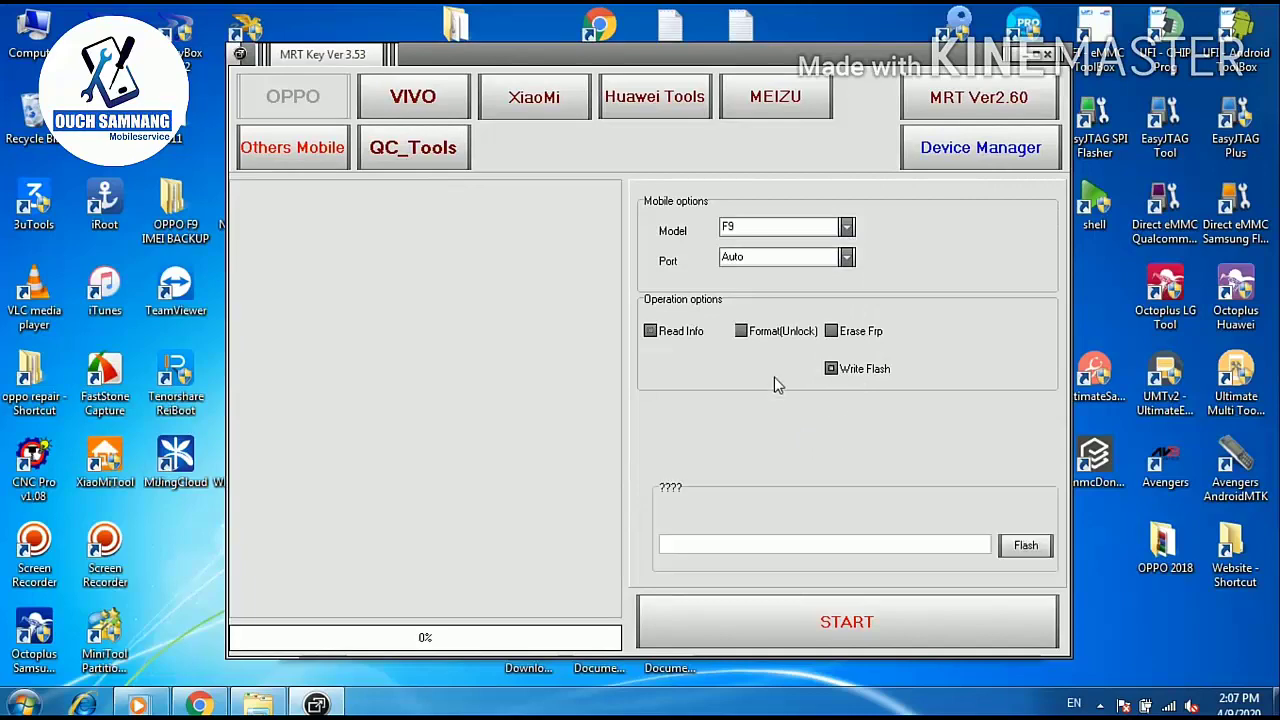
Browse for the MTK flash file in E:\UFI\files\Android
{"action": "left_click", "coordinate": [1020, 548]}
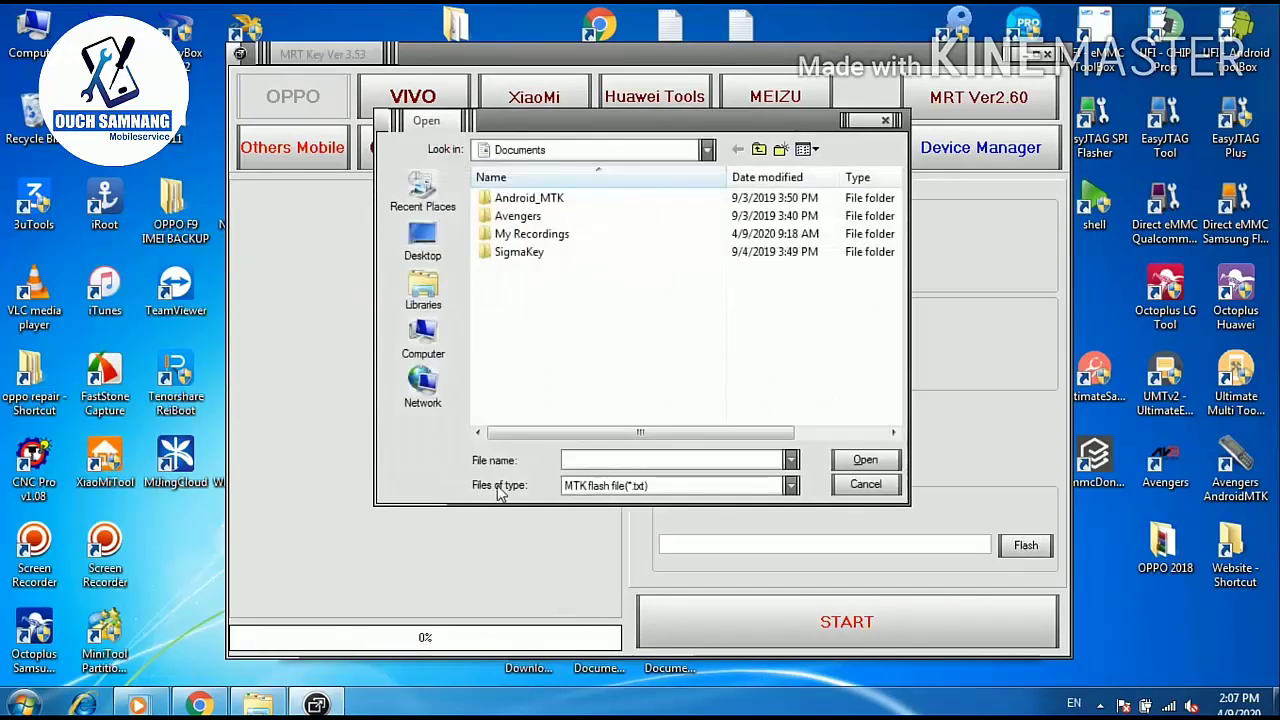
{"action": "left_click", "coordinate": [443, 323]}
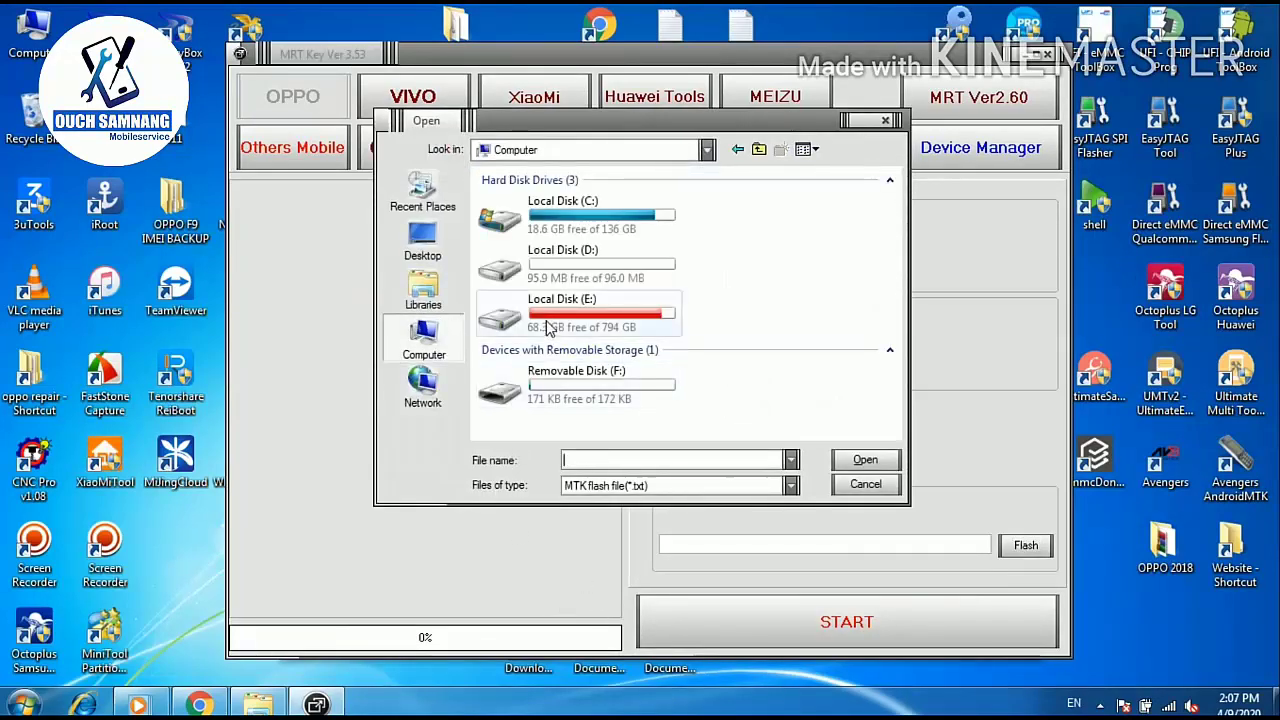
{"action": "double_click", "coordinate": [500, 317]}
{"action": "scroll", "coordinate": [500, 315], "scroll_direction": "down", "scroll_amount": 2}
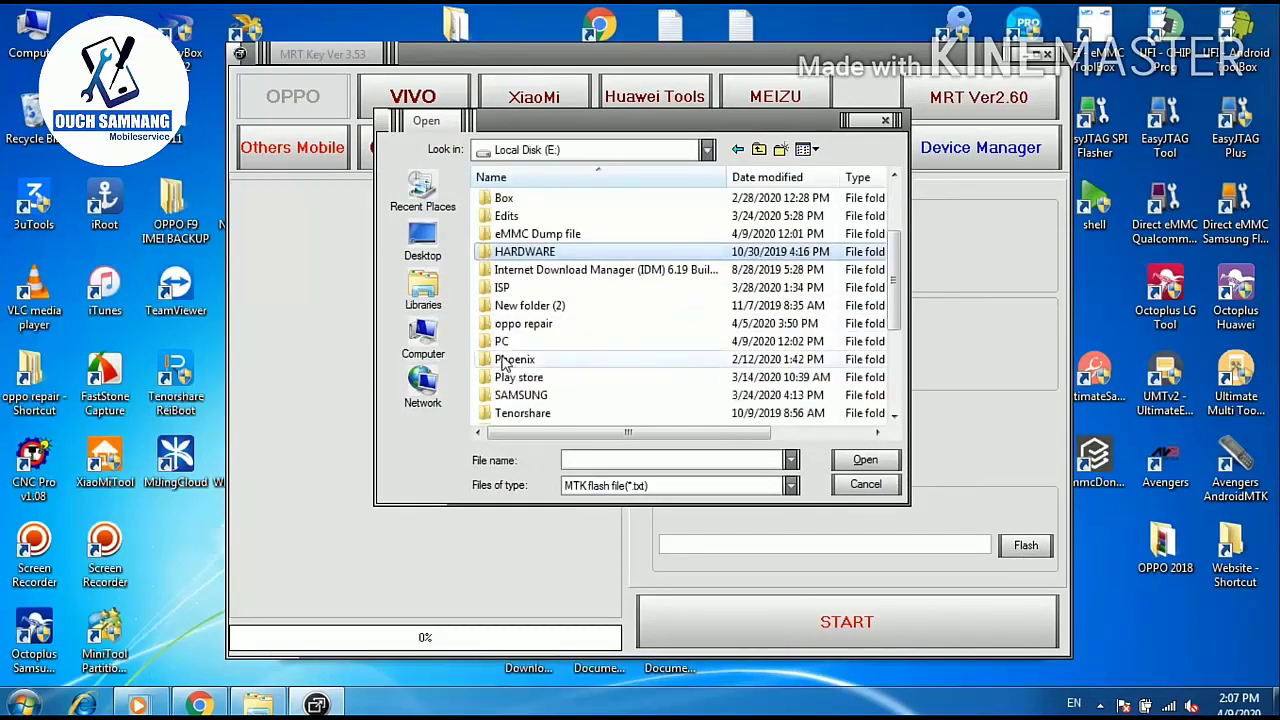
{"action": "scroll", "coordinate": [503, 365], "scroll_direction": "up", "scroll_amount": 1}
{"action": "scroll", "coordinate": [506, 390], "scroll_direction": "down", "scroll_amount": 2}
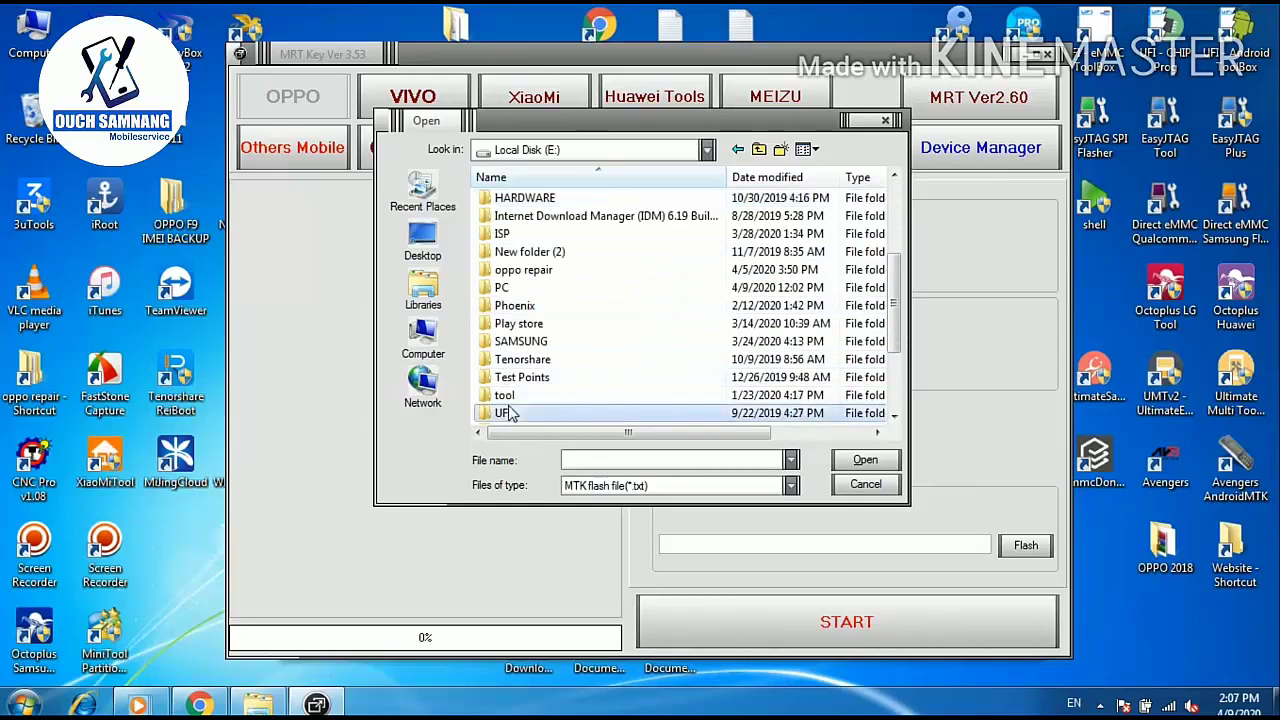
{"action": "double_click", "coordinate": [508, 413]}
{"action": "double_click", "coordinate": [523, 212]}
{"action": "double_click", "coordinate": [523, 200]}
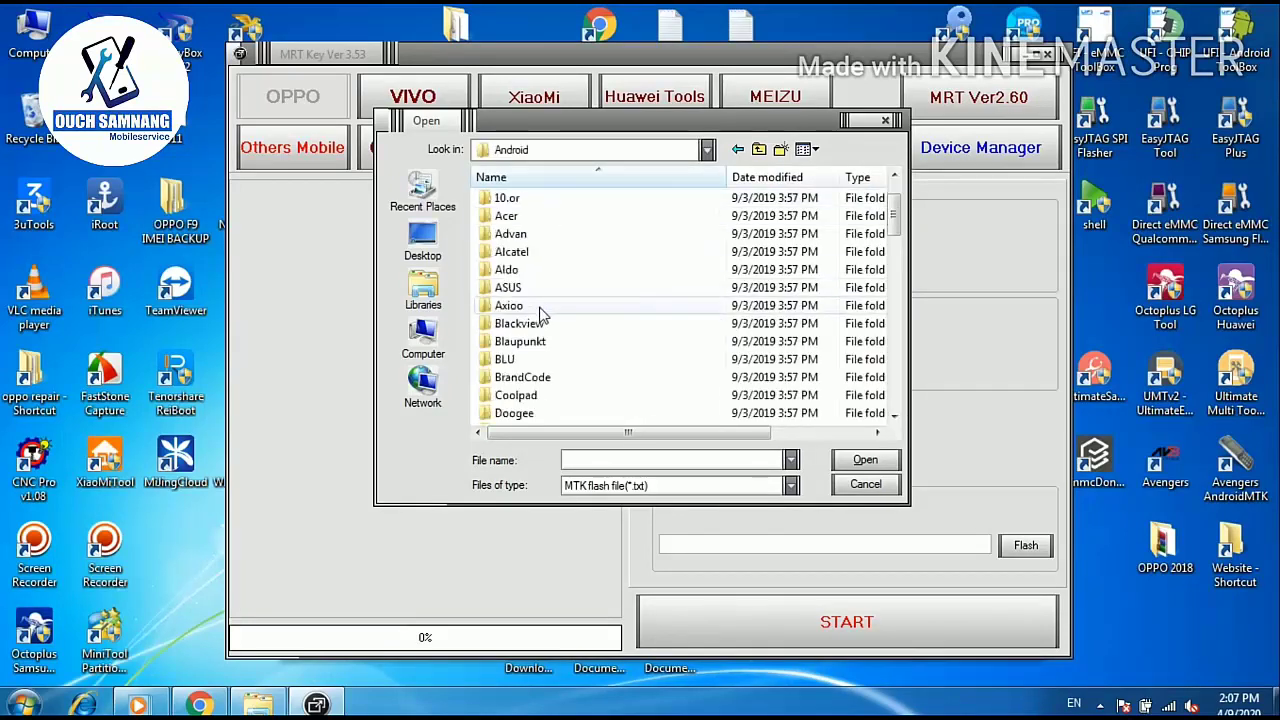
Load MT6771_Android_scatter.txt from Oppo\F9\CPH1823_11_A.20 as the flash file and start the write
{"action": "scroll", "coordinate": [541, 315], "scroll_direction": "down", "scroll_amount": 10}
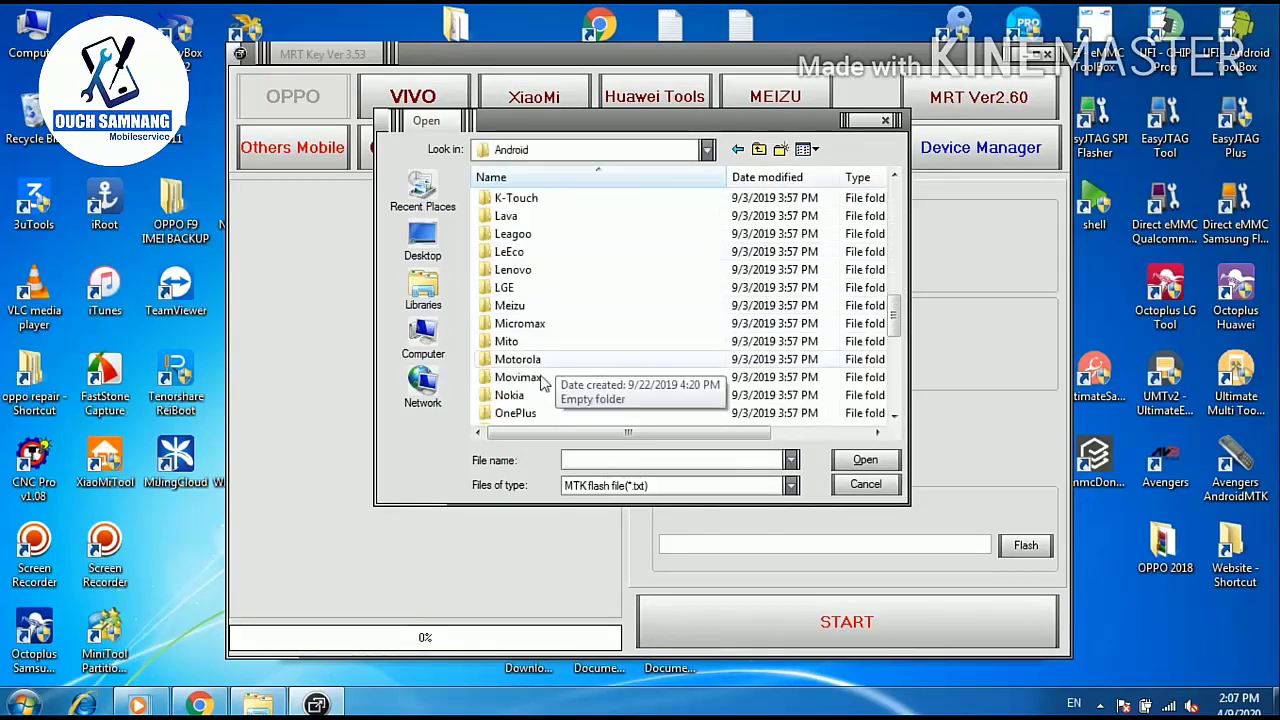
{"action": "scroll", "coordinate": [541, 380], "scroll_direction": "down", "scroll_amount": 2}
{"action": "double_click", "coordinate": [530, 327]}
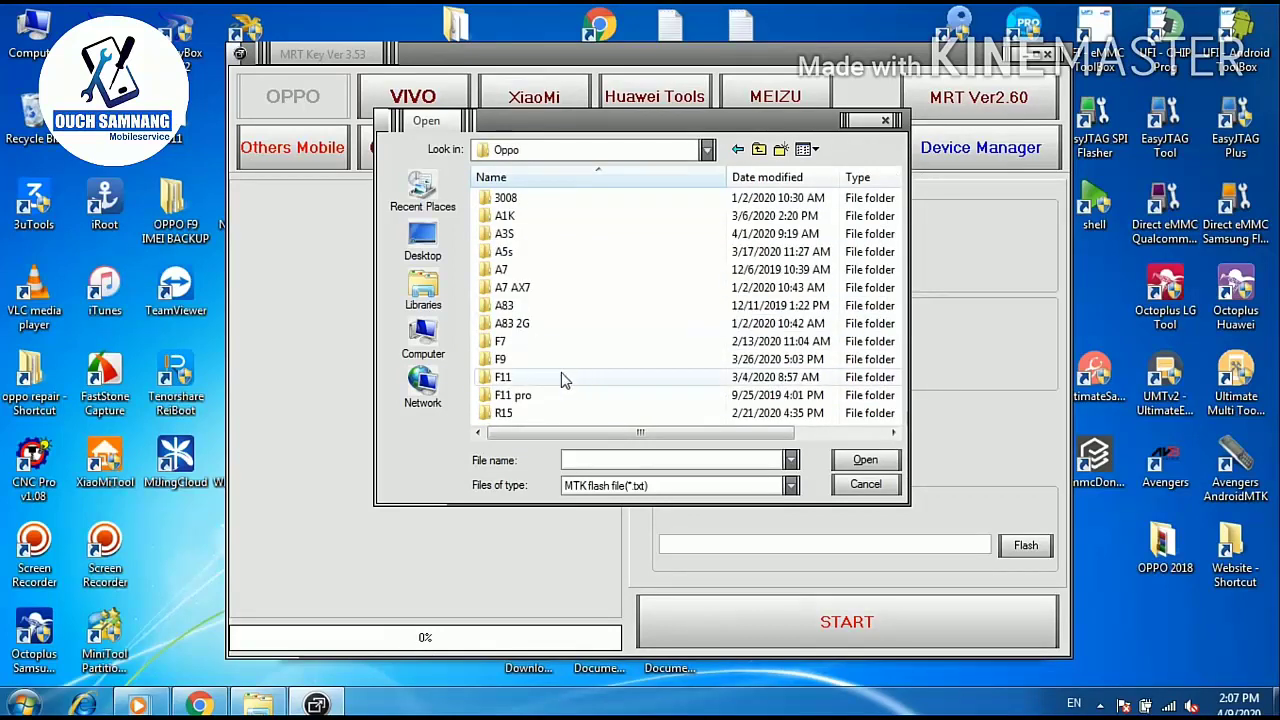
{"action": "double_click", "coordinate": [503, 360]}
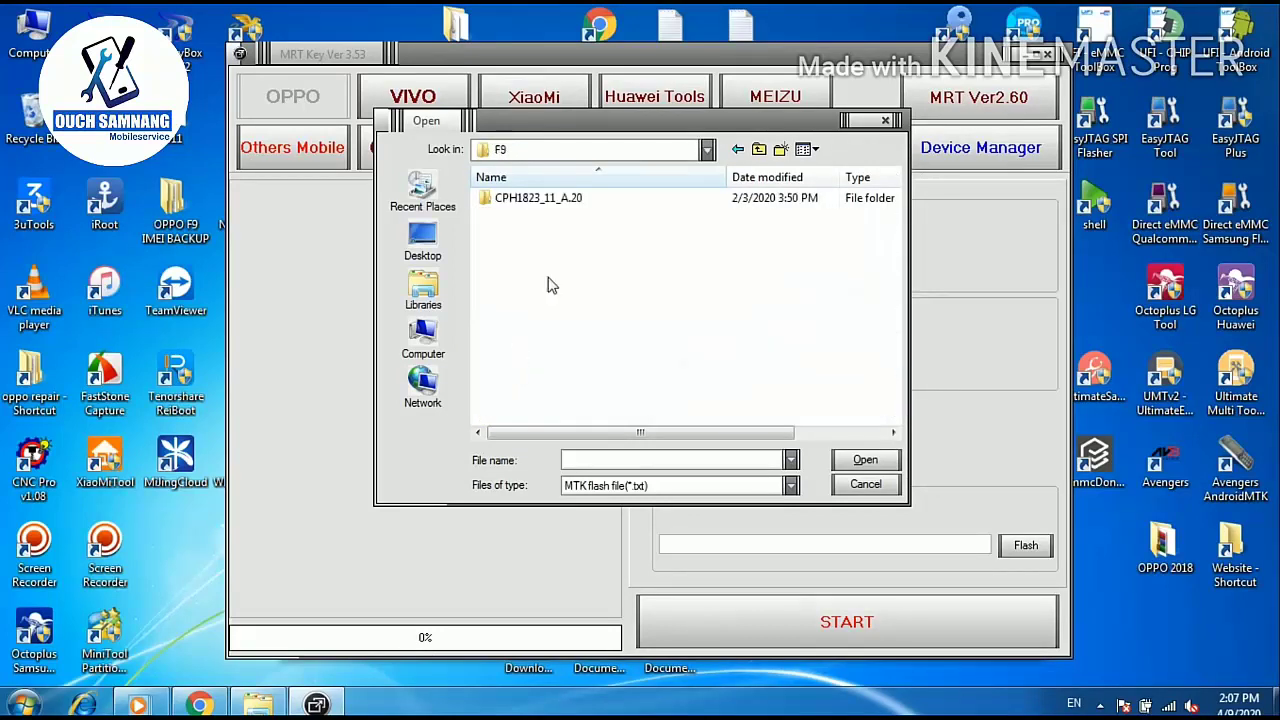
{"action": "double_click", "coordinate": [550, 203]}
{"action": "left_click", "coordinate": [566, 218]}
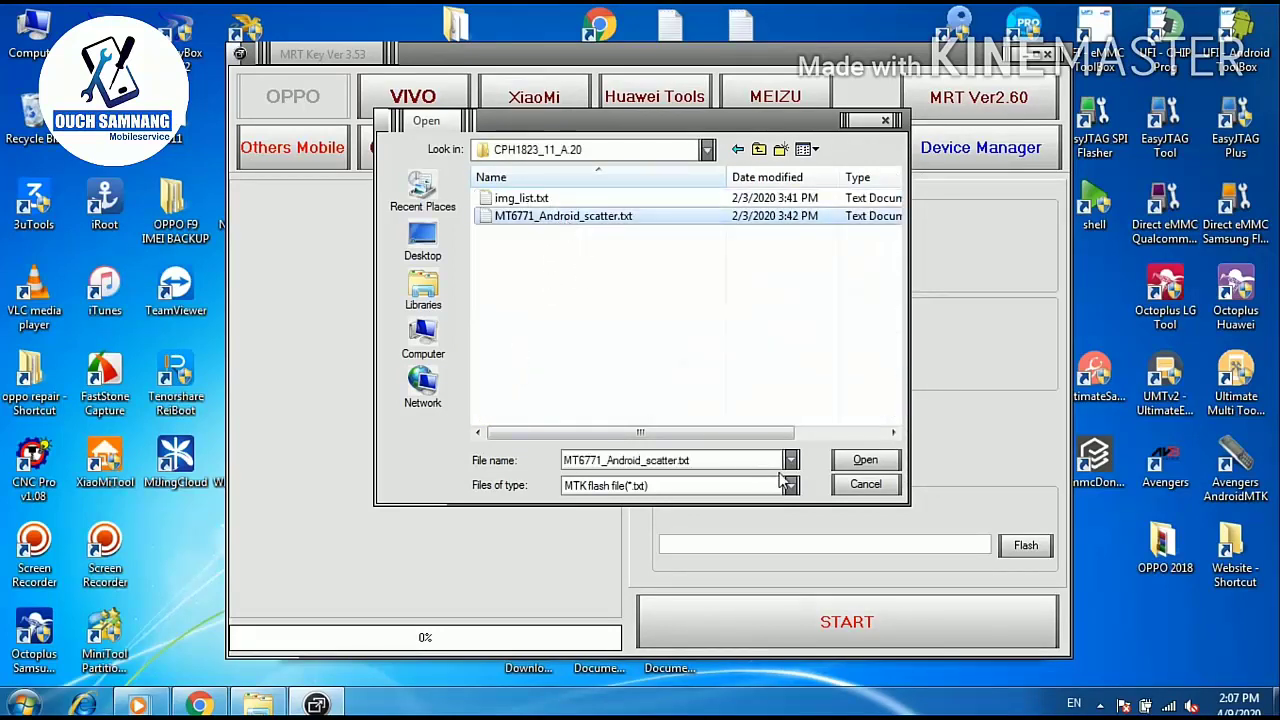
{"action": "left_click", "coordinate": [851, 460]}
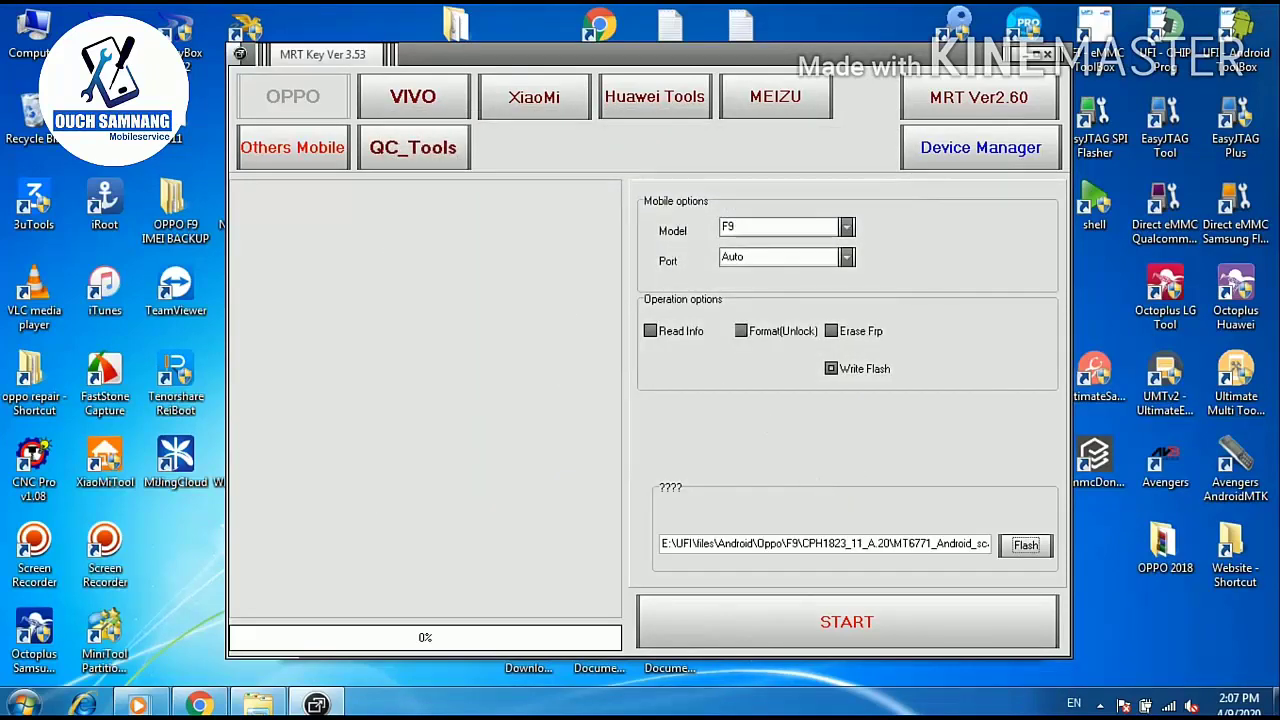
{"action": "left_click", "coordinate": [855, 630]}
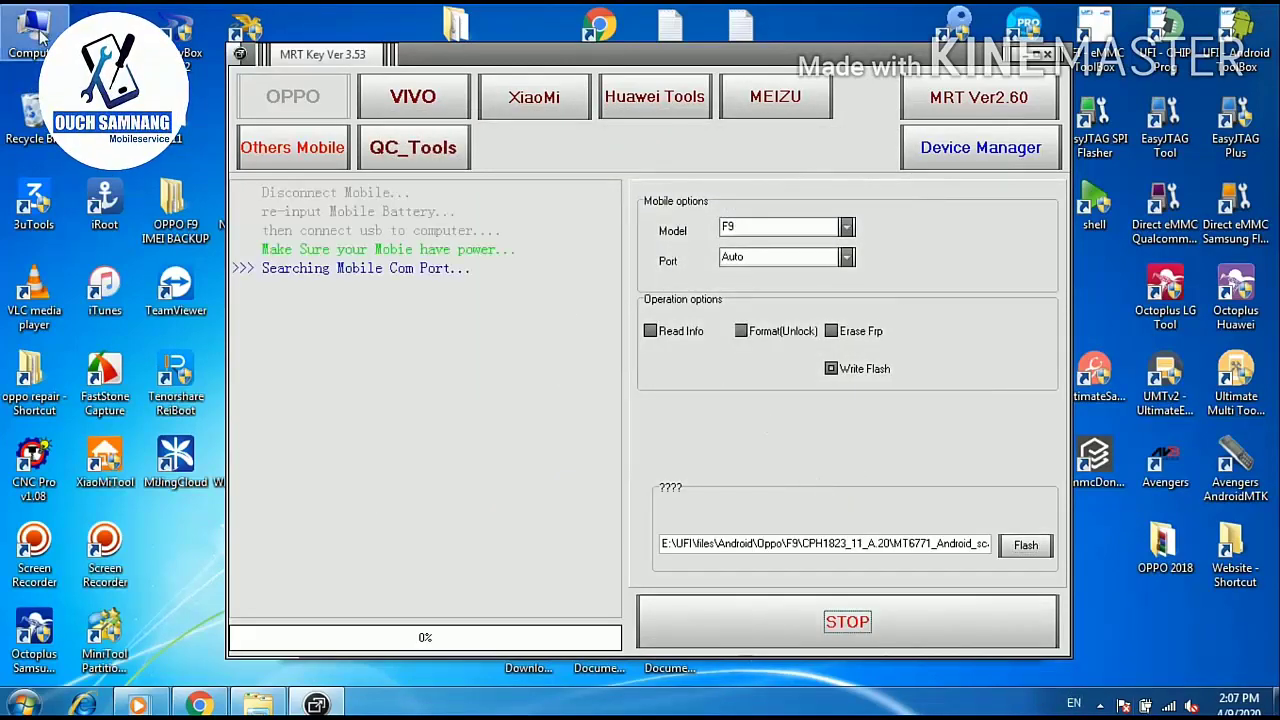
Open Device Manager in Computer Management and resize its window so the device list is readable
{"action": "right_click", "coordinate": [40, 37]}
{"action": "left_click", "coordinate": [84, 217]}
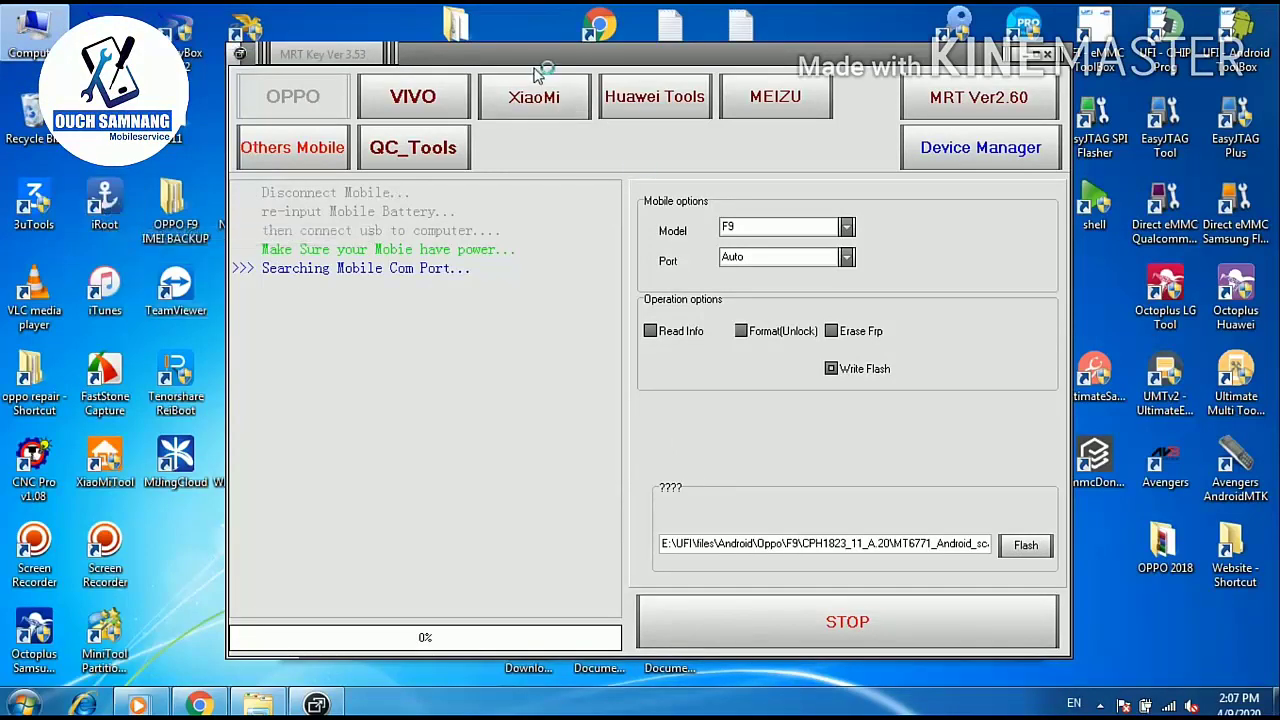
{"action": "left_click_drag", "start_coordinate": [540, 54], "coordinate": [664, 52]}
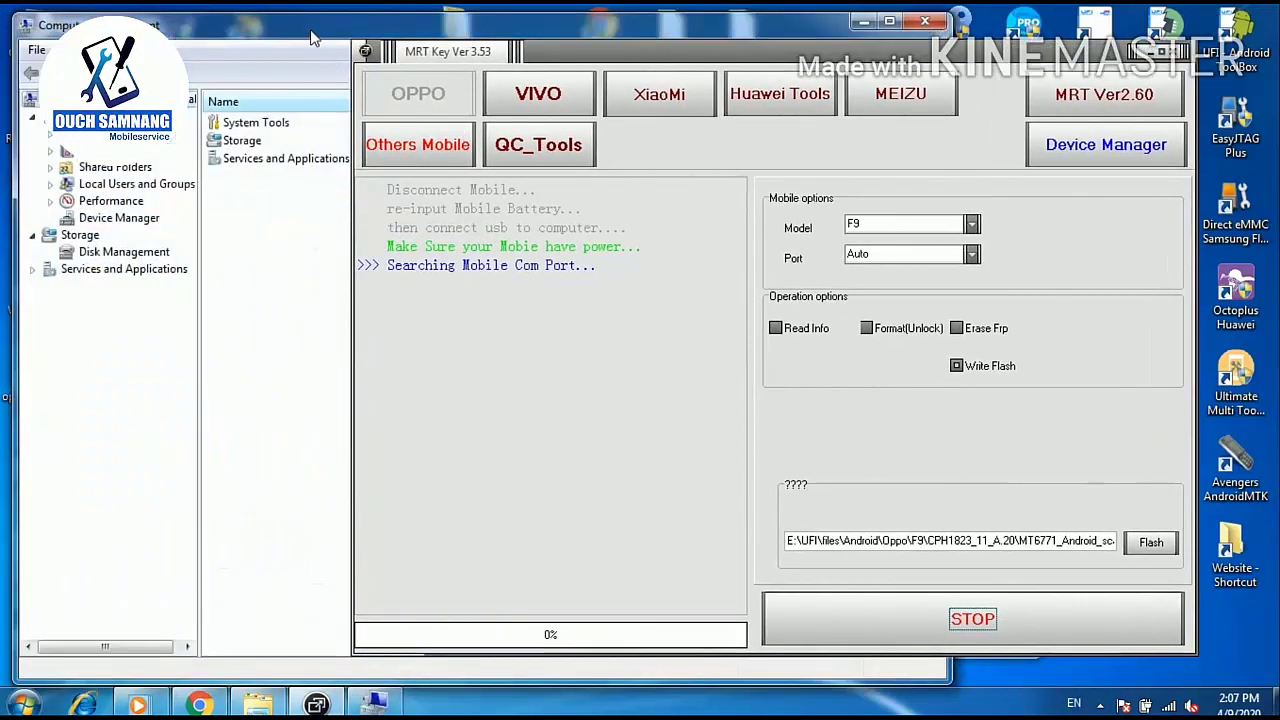
{"action": "left_click", "coordinate": [310, 37]}
{"action": "left_click_drag", "start_coordinate": [946, 258], "coordinate": [443, 280]}
{"action": "left_click", "coordinate": [119, 218]}
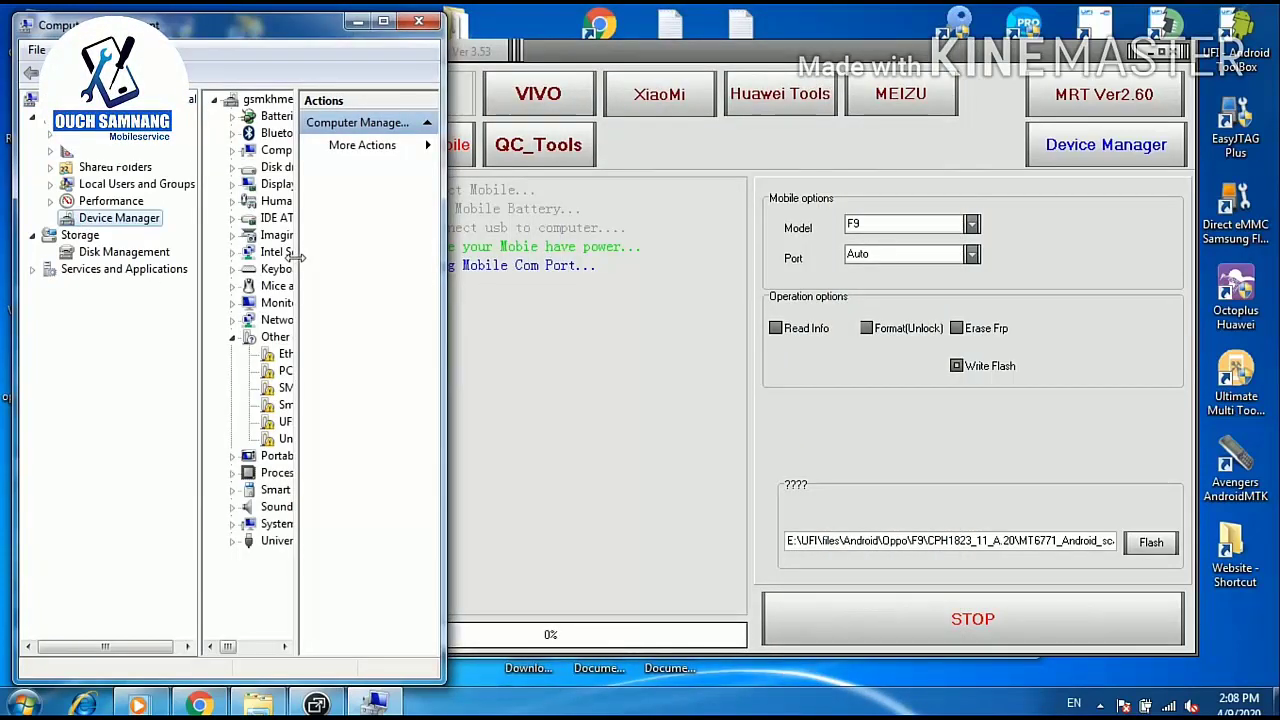
{"action": "left_click_drag", "start_coordinate": [297, 258], "coordinate": [635, 224]}
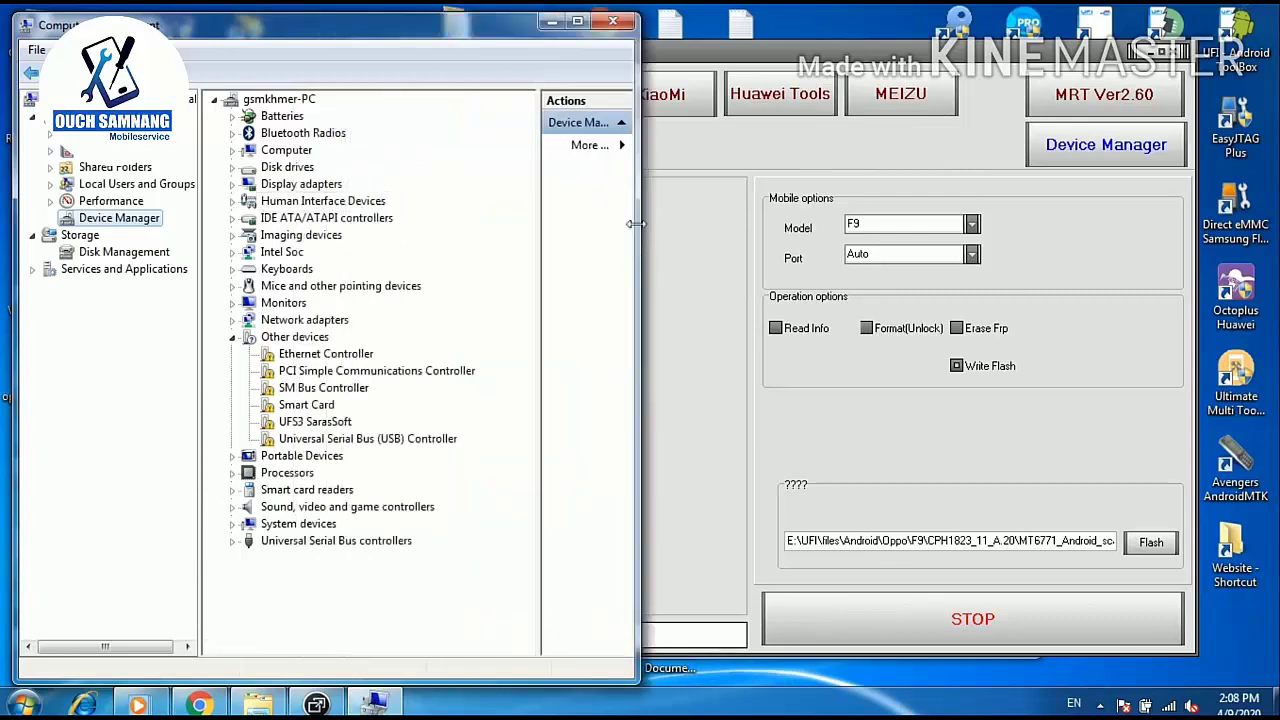
Place the Computer Management window beside the MRT Key window and bring MRT Key to the front
{"action": "left_click", "coordinate": [790, 60]}
{"action": "left_click_drag", "start_coordinate": [284, 34], "coordinate": [62, 34]}
{"action": "left_click_drag", "start_coordinate": [229, 29], "coordinate": [279, 29]}
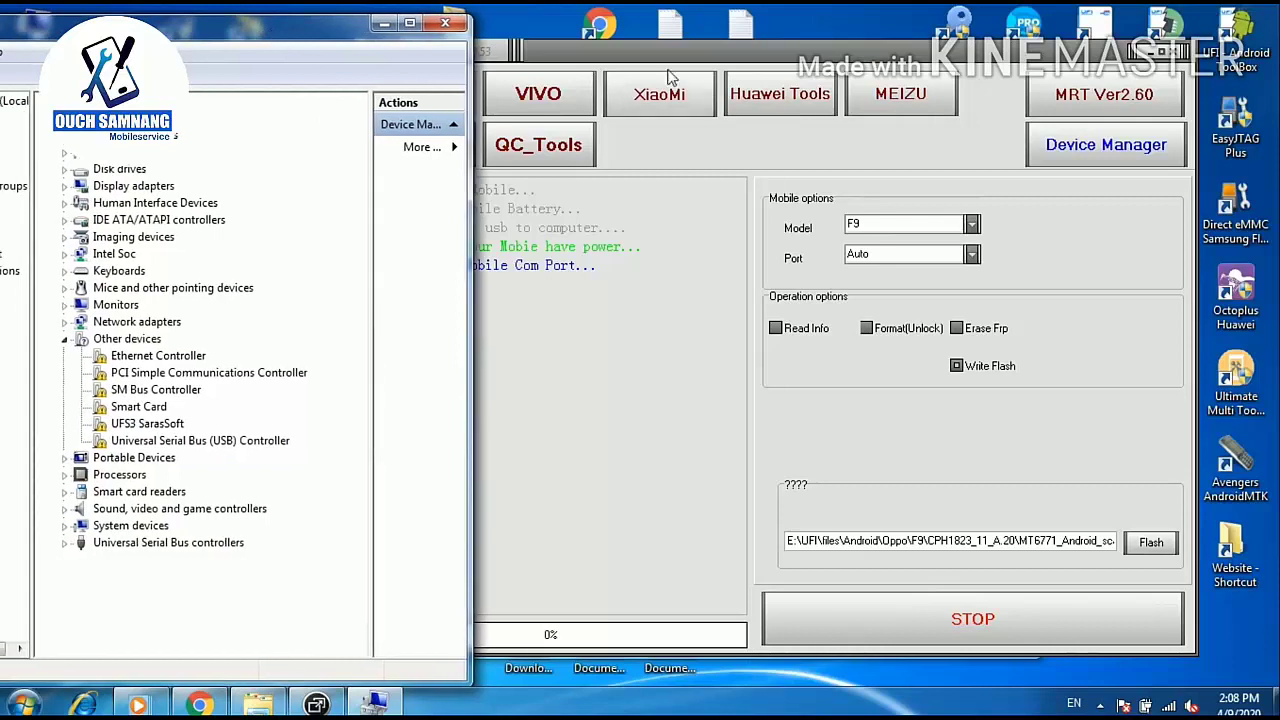
{"action": "left_click", "coordinate": [670, 78]}
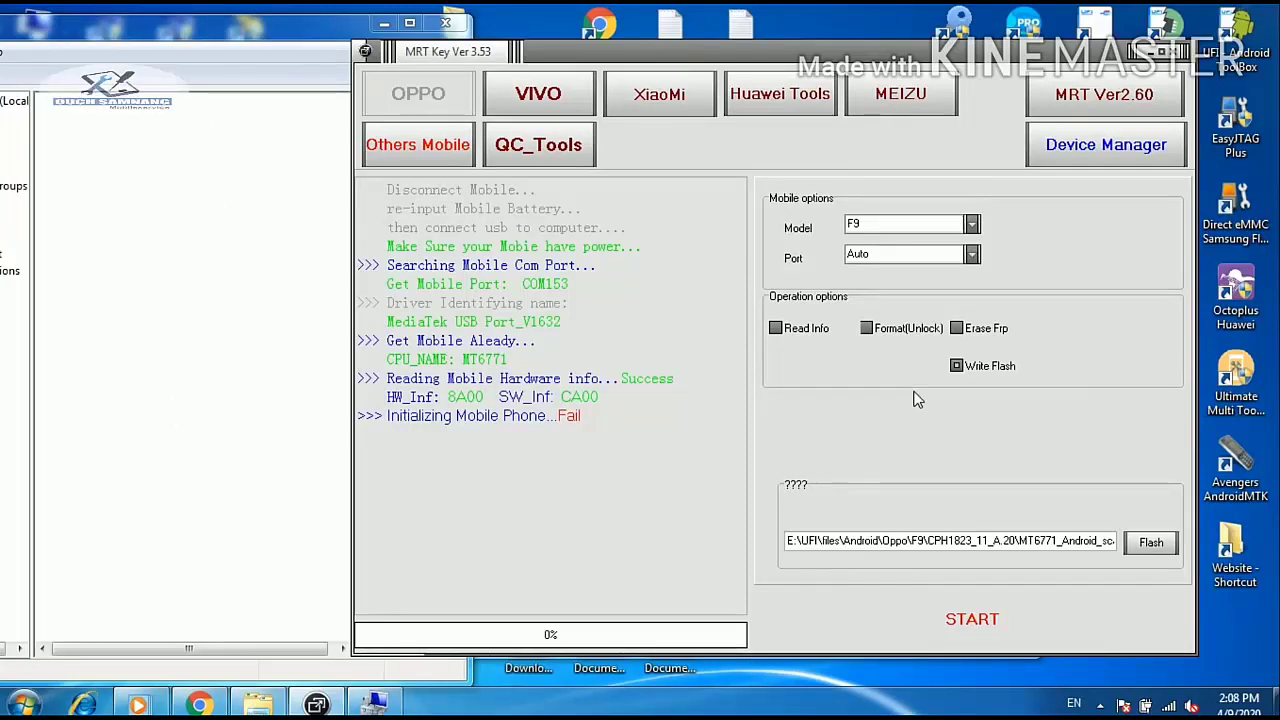
Retry writing the scatter firmware to the OPPO F9, restarting the operation after each failed connection
{"action": "left_click", "coordinate": [970, 616]}
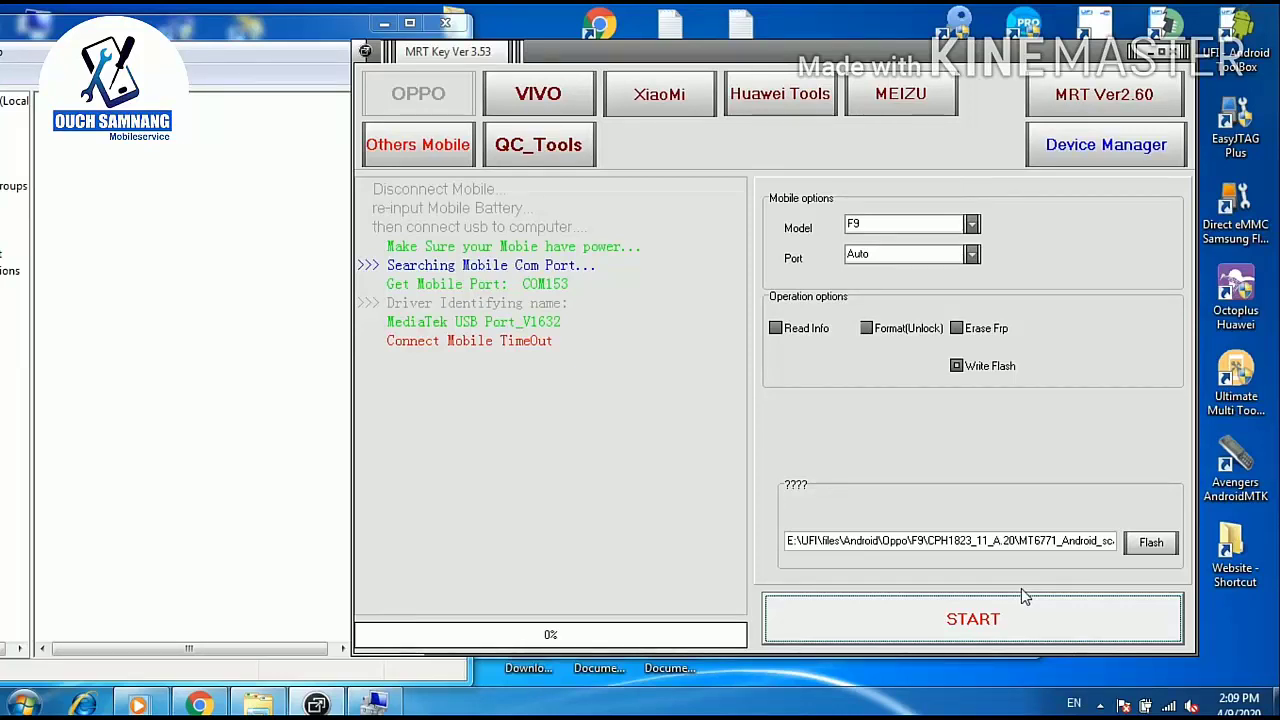
{"action": "left_click", "coordinate": [991, 620]}
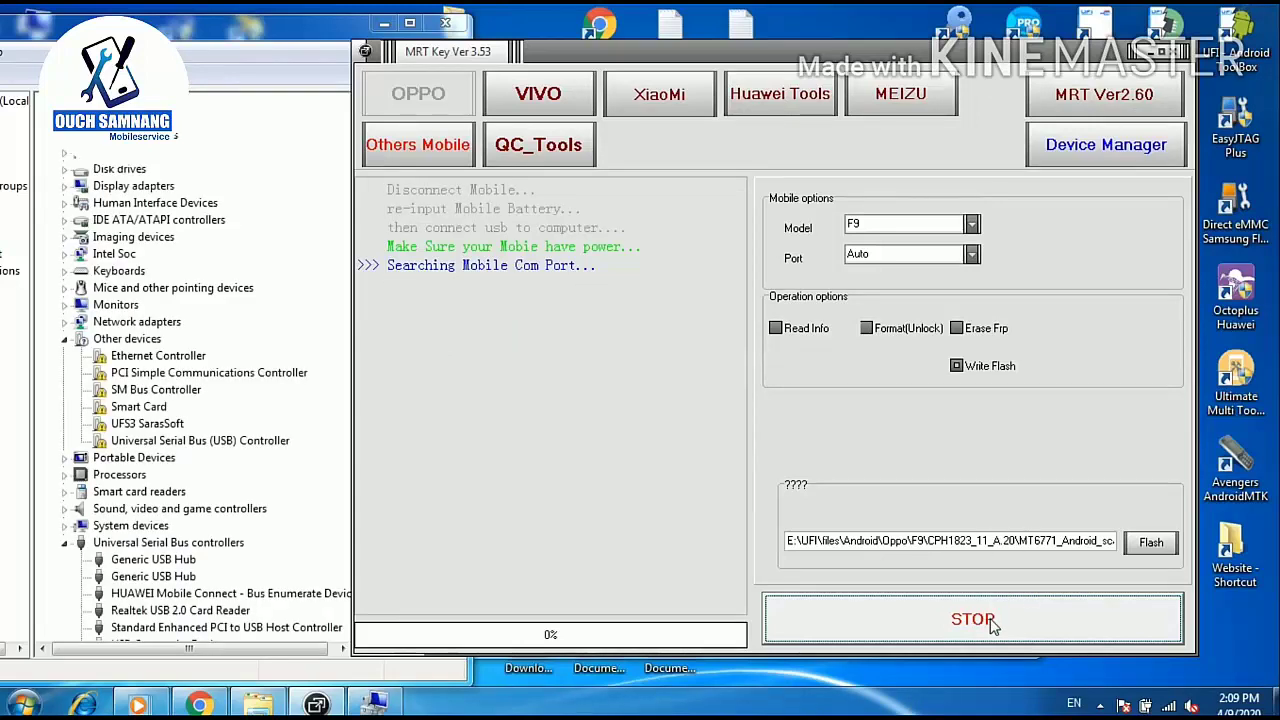
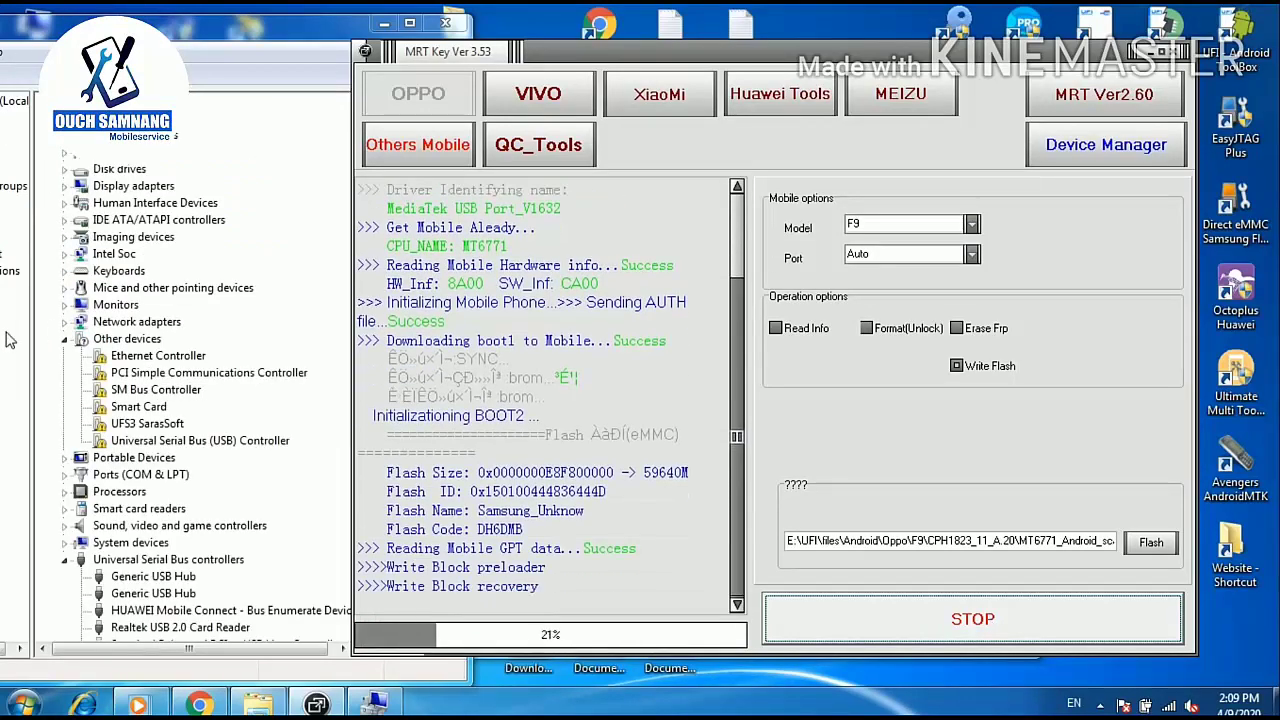
Expand Ports (COM & LPT) in Device Manager to check the phone's port, and highlight the final line of the MRT Key write log
{"action": "left_click", "coordinate": [60, 478]}
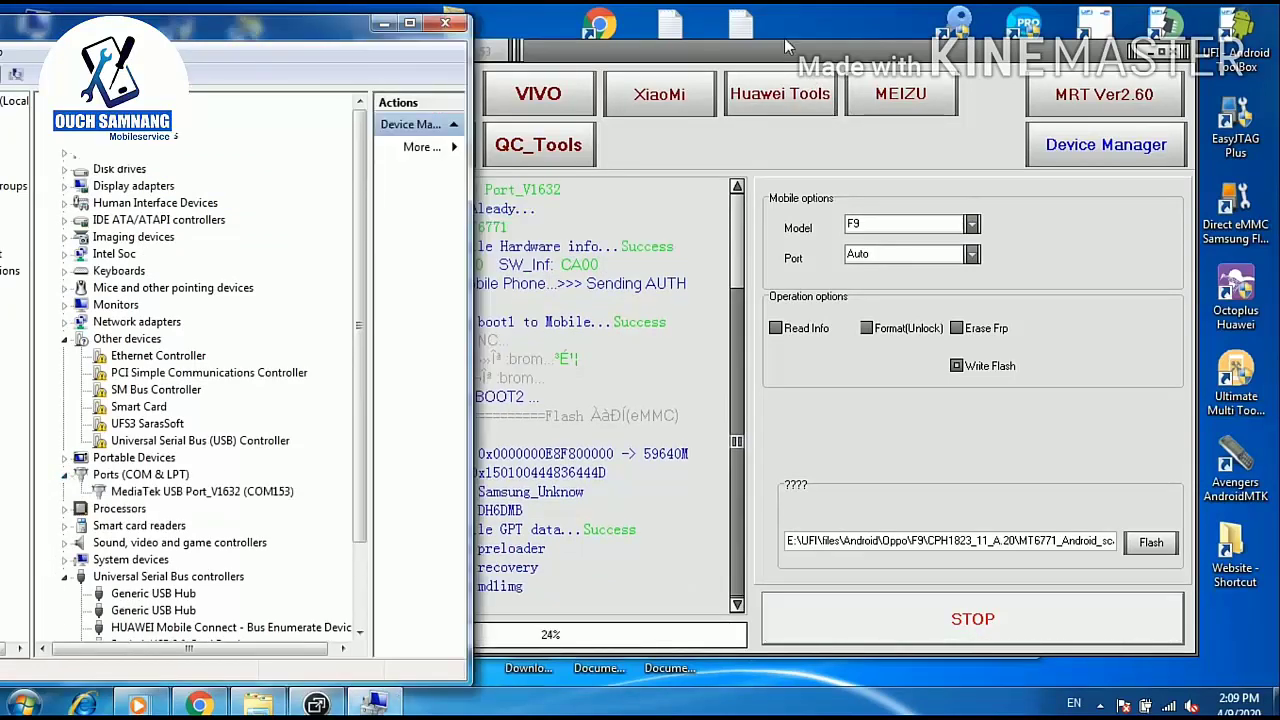
{"action": "left_click", "coordinate": [783, 45]}
{"action": "left_click_drag", "start_coordinate": [783, 39], "coordinate": [808, 24]}
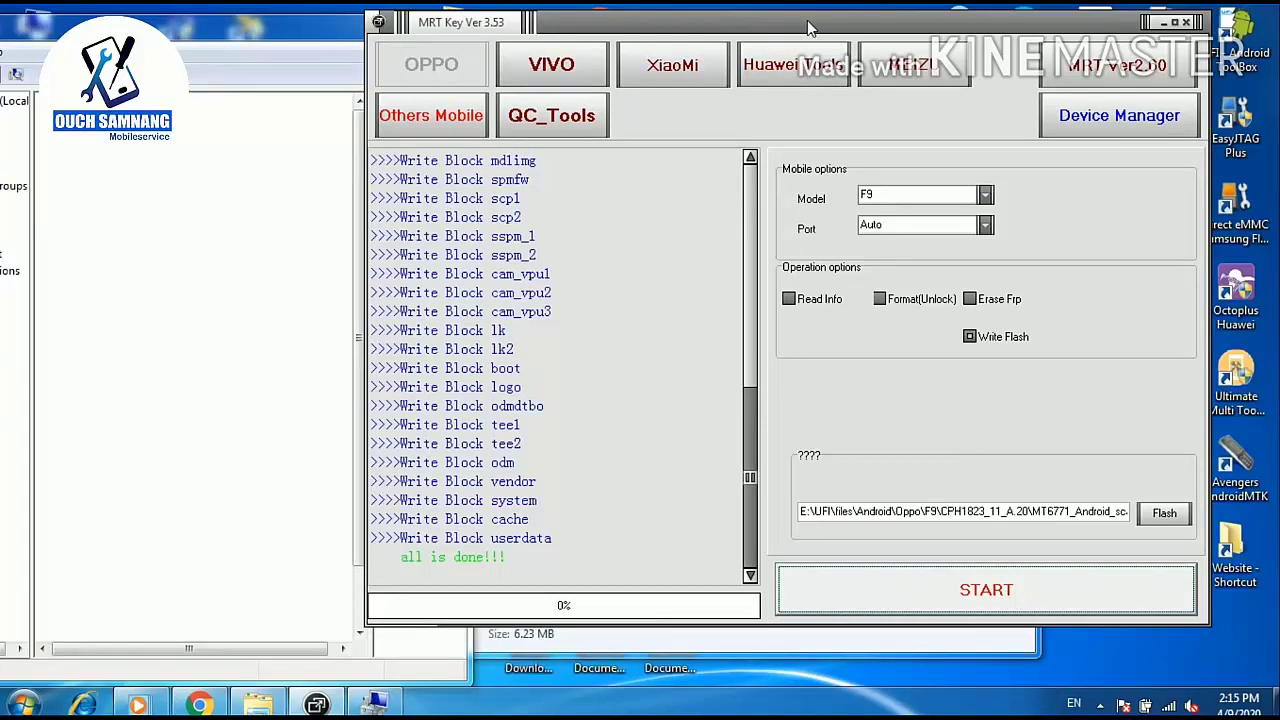
{"action": "left_click_drag", "start_coordinate": [506, 557], "coordinate": [400, 560]}
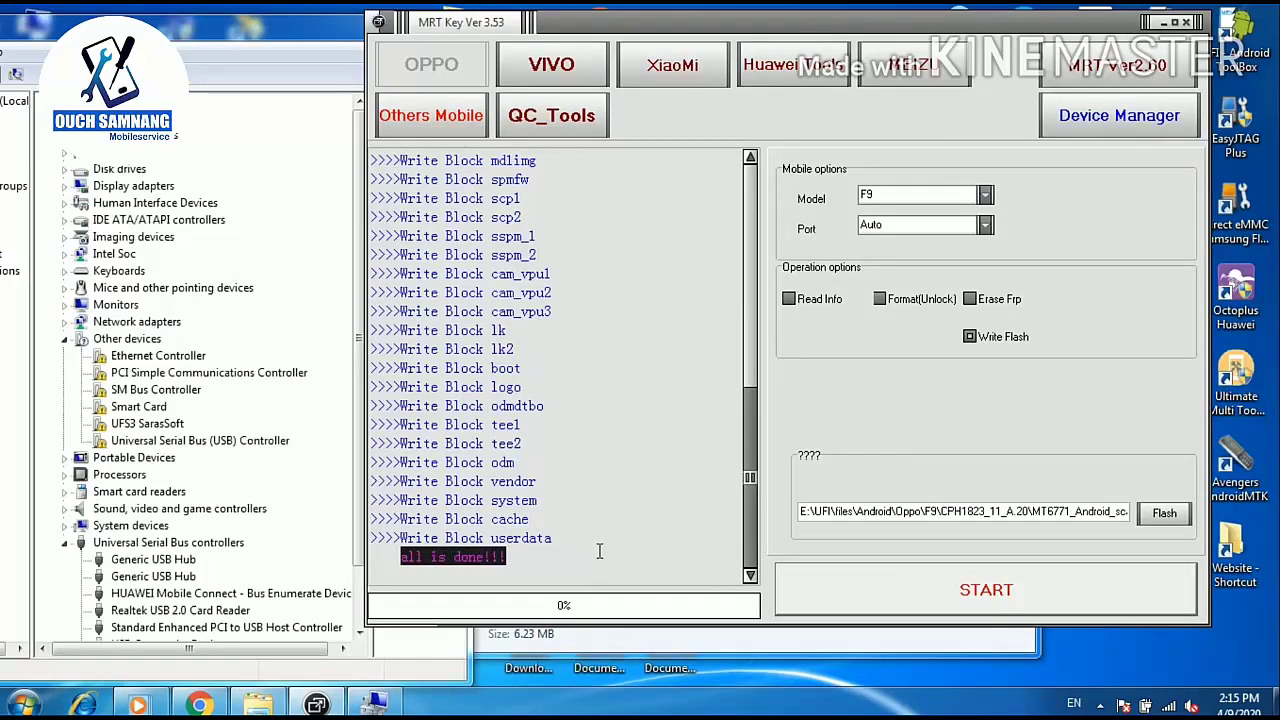
Close MRT Key, Computer Management and the MRT_V3.53 folder window to clear the desktop
{"action": "left_click_drag", "start_coordinate": [692, 27], "coordinate": [644, 51]}
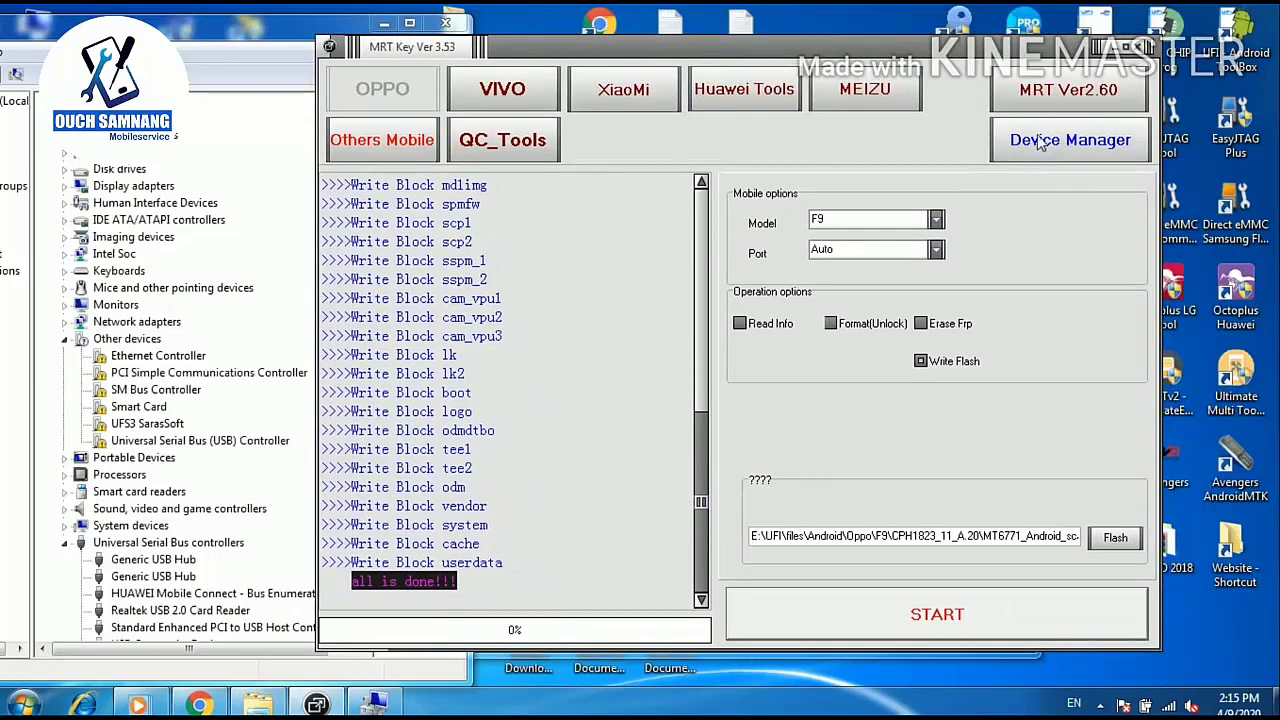
{"action": "left_click", "coordinate": [1142, 50]}
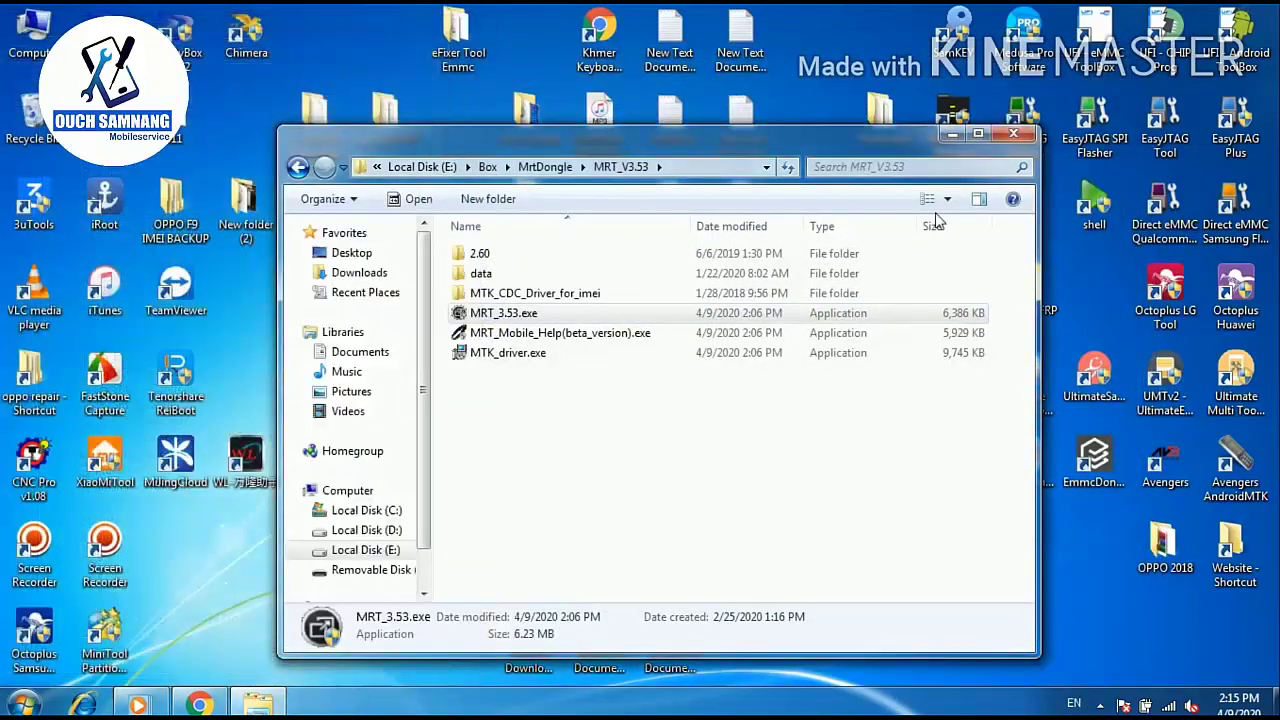
{"action": "left_click", "coordinate": [1013, 133]}
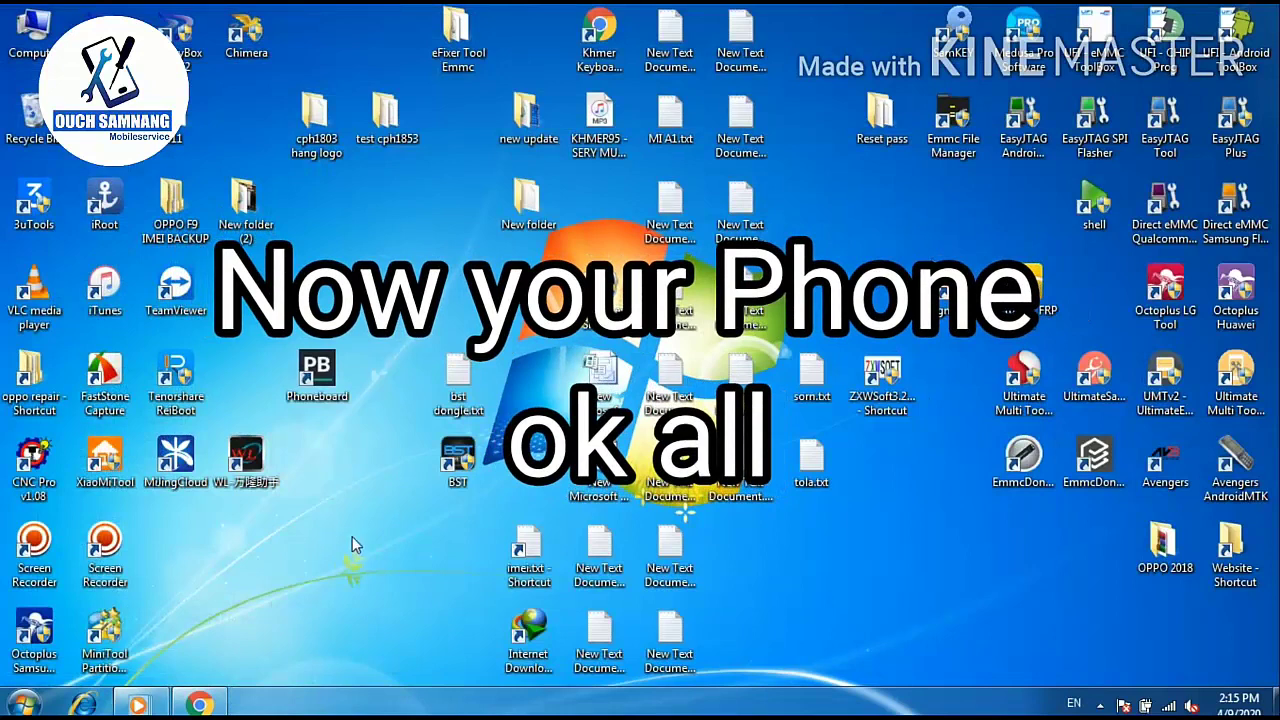
{"action": "right_click", "coordinate": [332, 463]}
{"action": "left_click", "coordinate": [382, 221]}
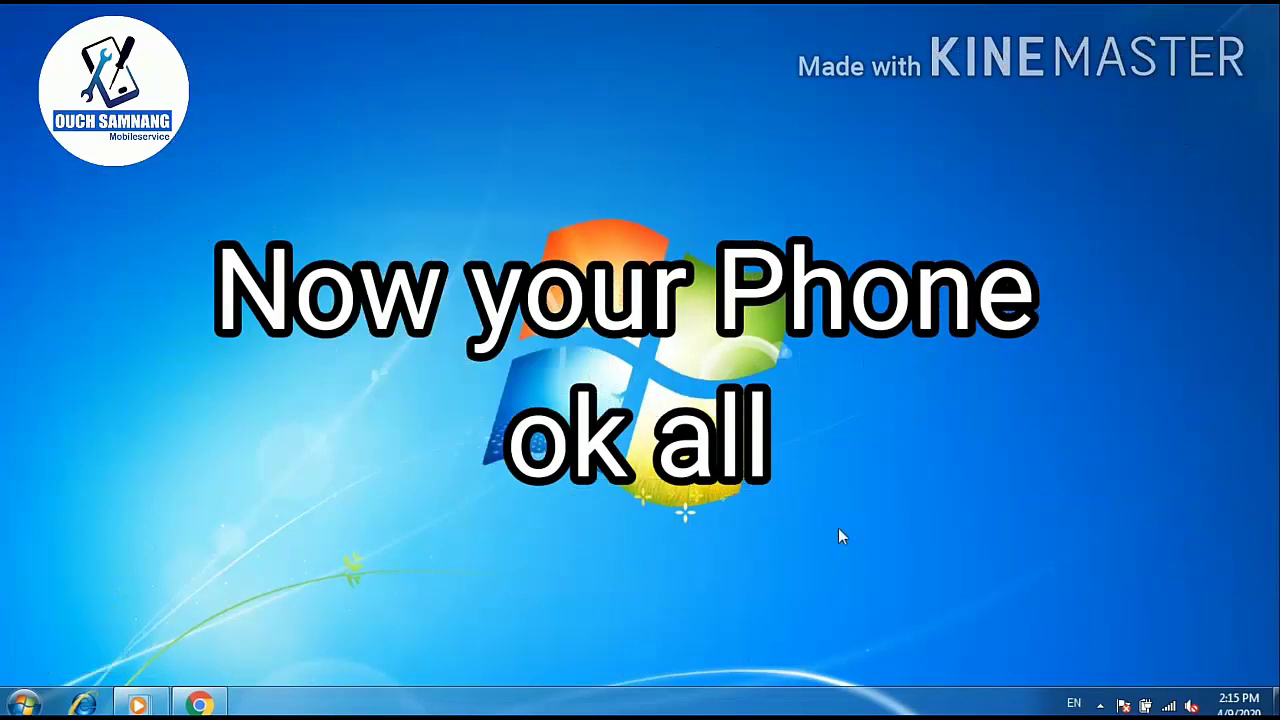
{"action": "left_click", "coordinate": [1100, 704]}
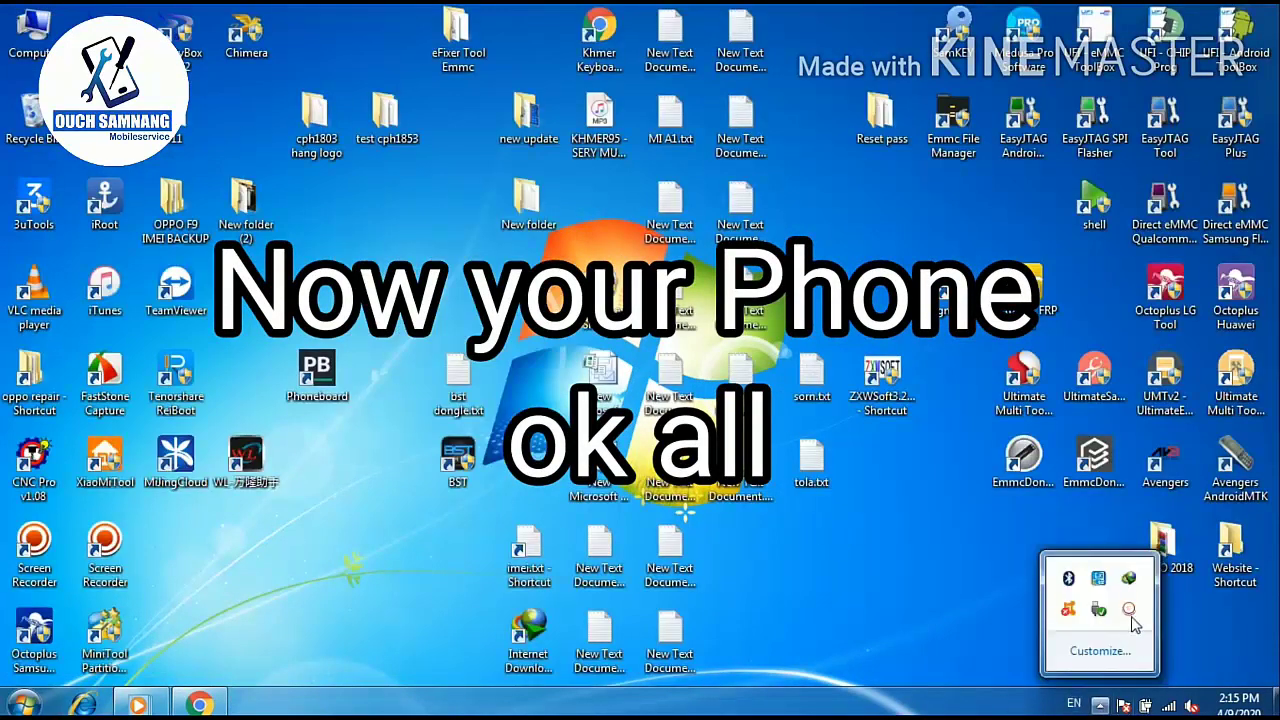
{"action": "left_click", "coordinate": [1133, 610]}
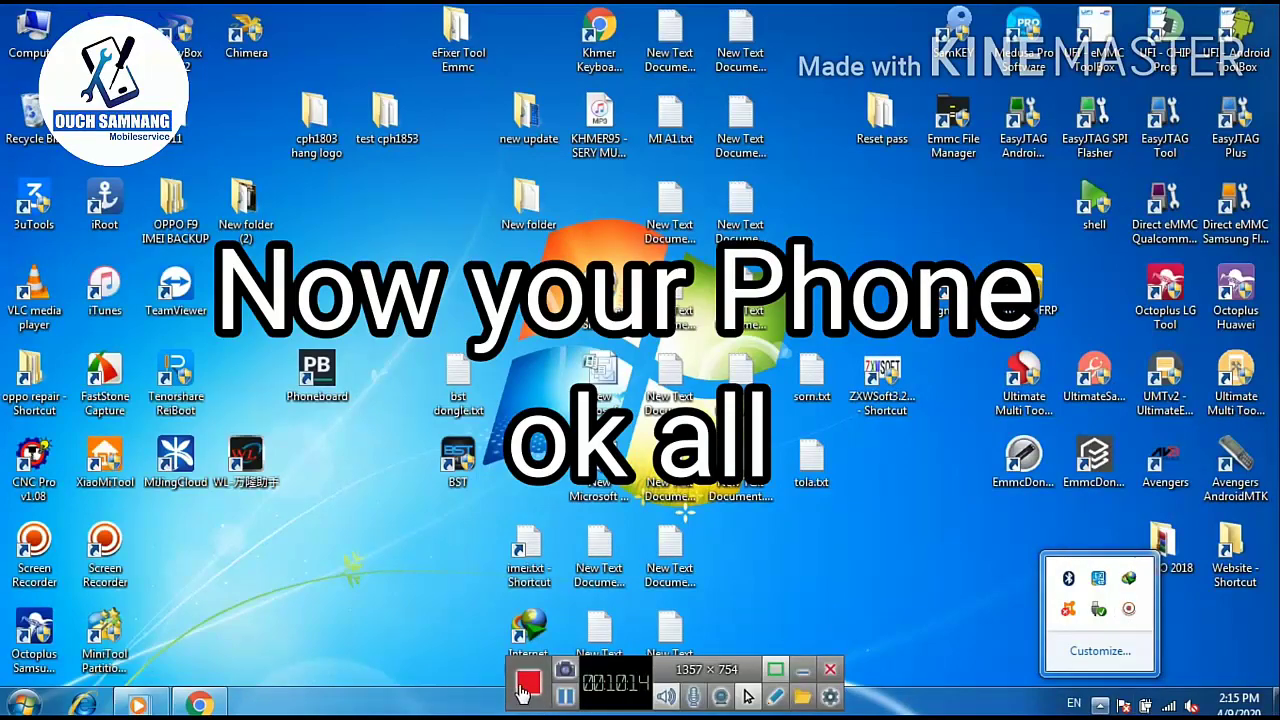